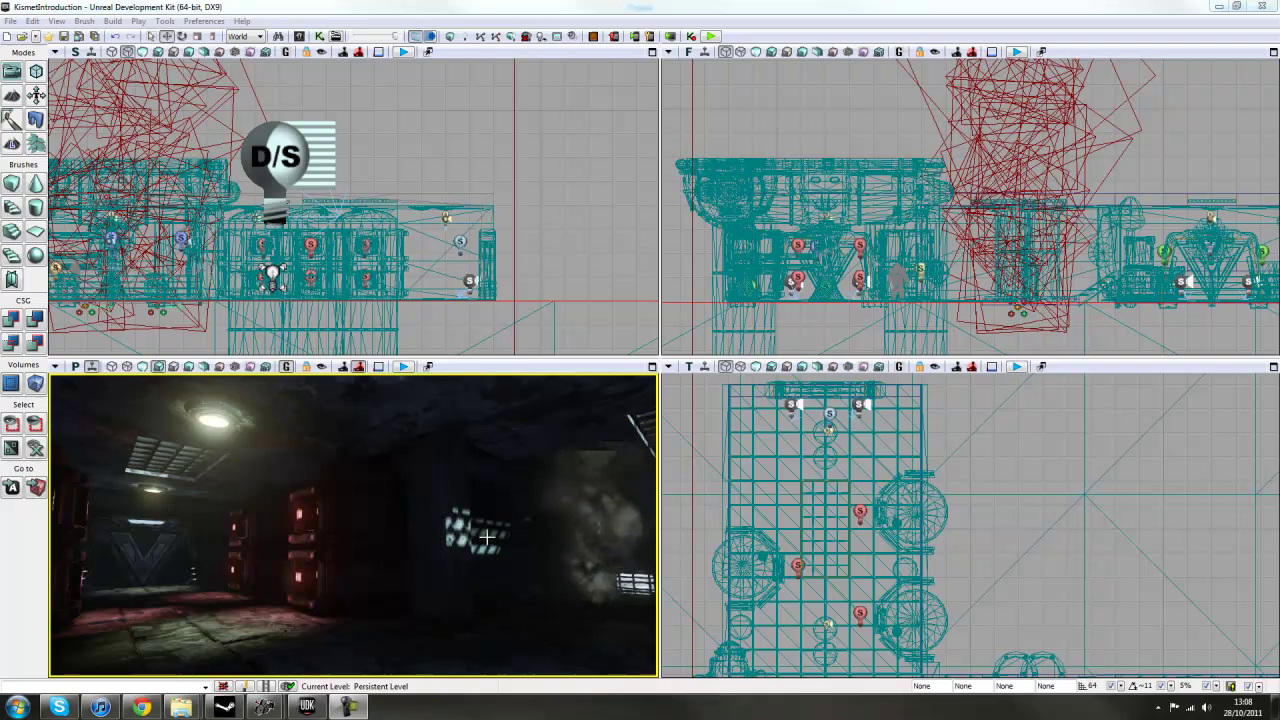
- Select the round ceiling light at the near end of the corridor and find its static mesh in the Content Browser
{"action": "right_click_drag", "start_coordinate": [380, 497], "coordinate": [371, 481]}
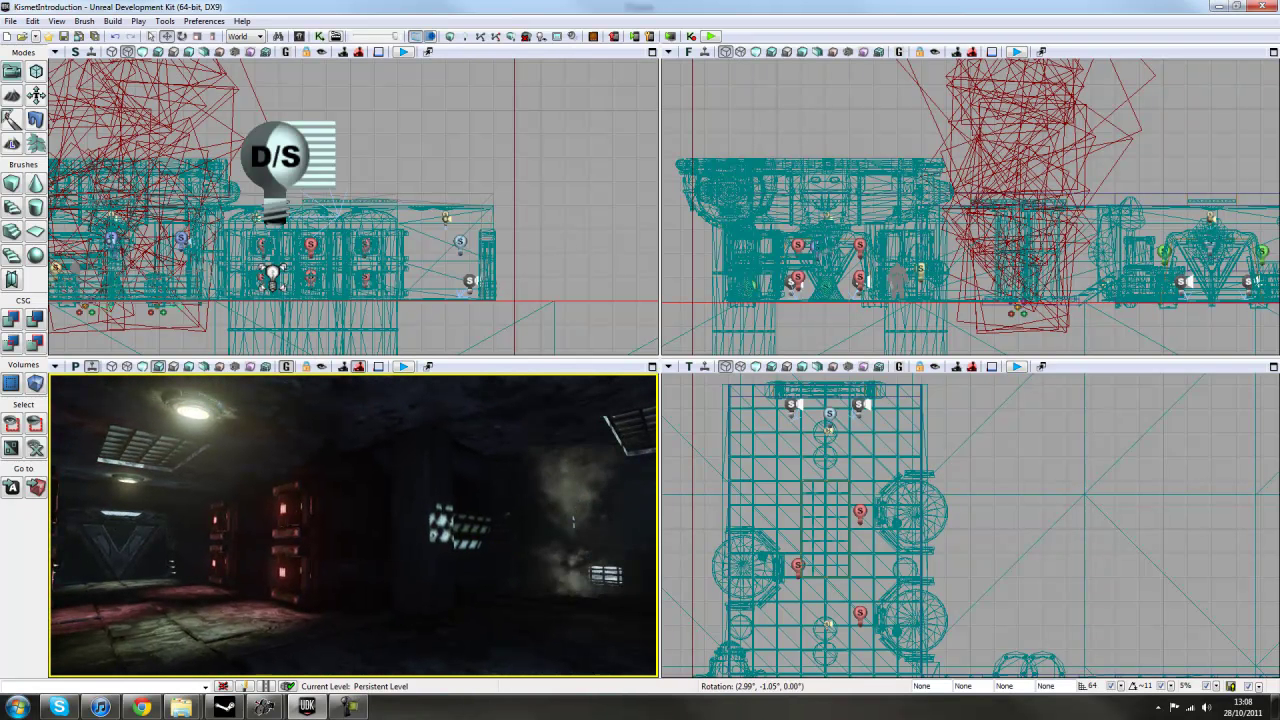
{"action": "right_click_drag", "start_coordinate": [422, 540], "coordinate": [370, 520]}
{"action": "left_click_drag", "start_coordinate": [370, 520], "coordinate": [310, 440]}
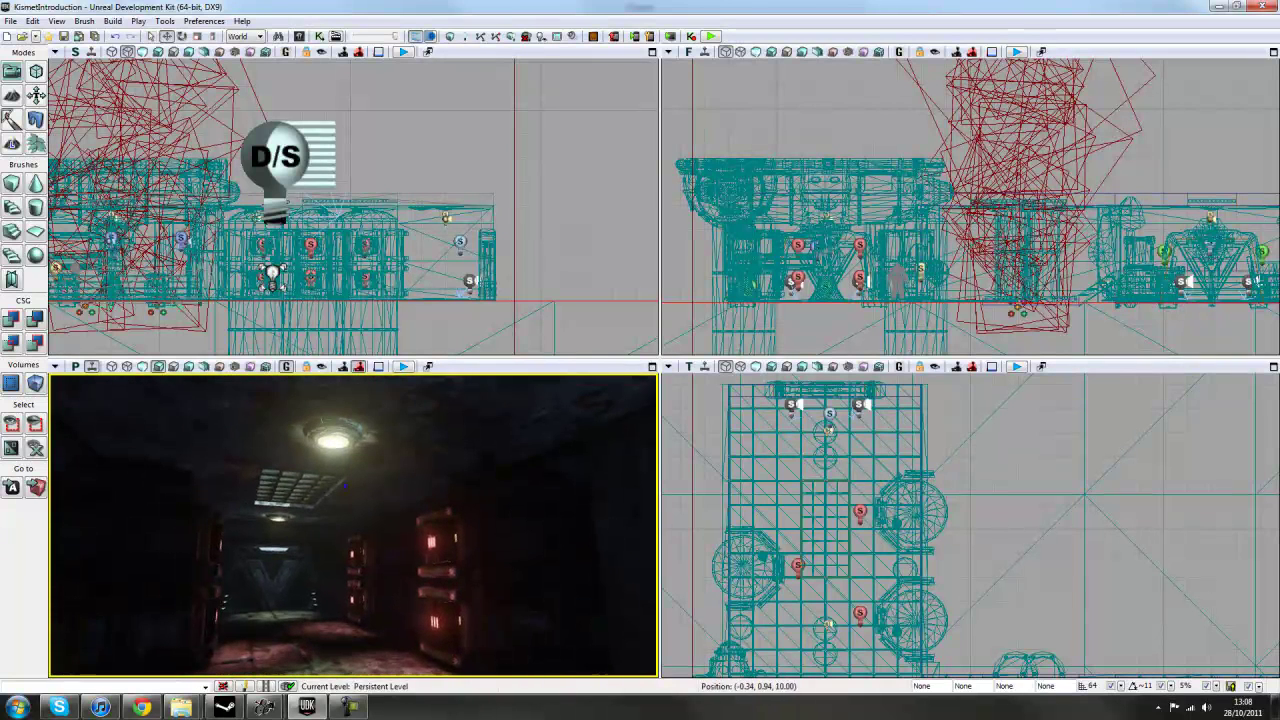
{"action": "right_click_drag", "start_coordinate": [310, 440], "coordinate": [286, 419]}
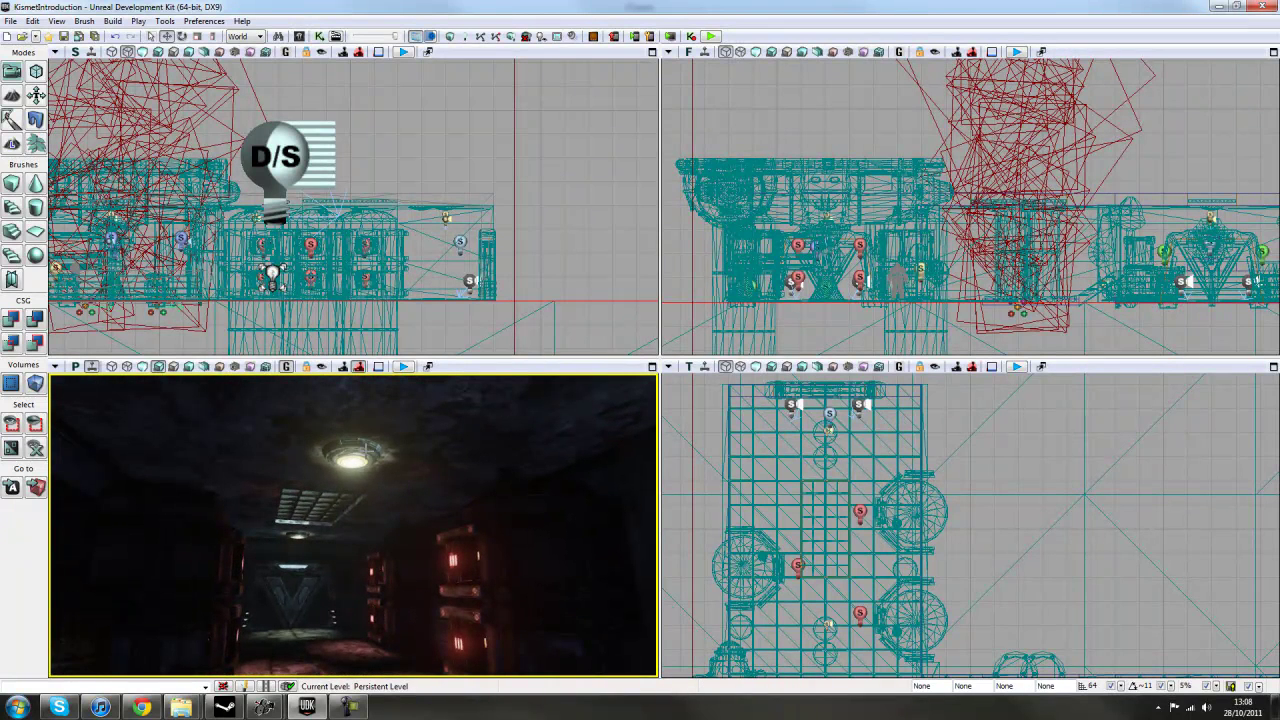
{"action": "left_click", "coordinate": [351, 453]}
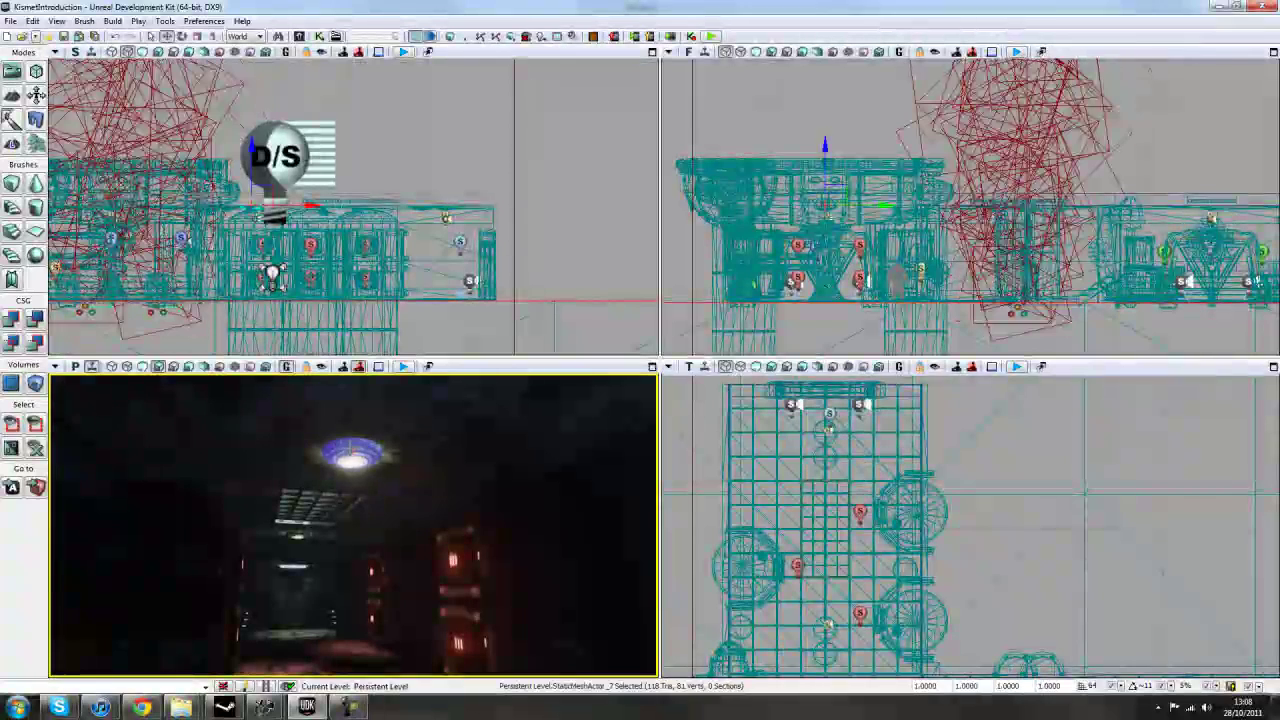
{"action": "right_click", "coordinate": [354, 453]}
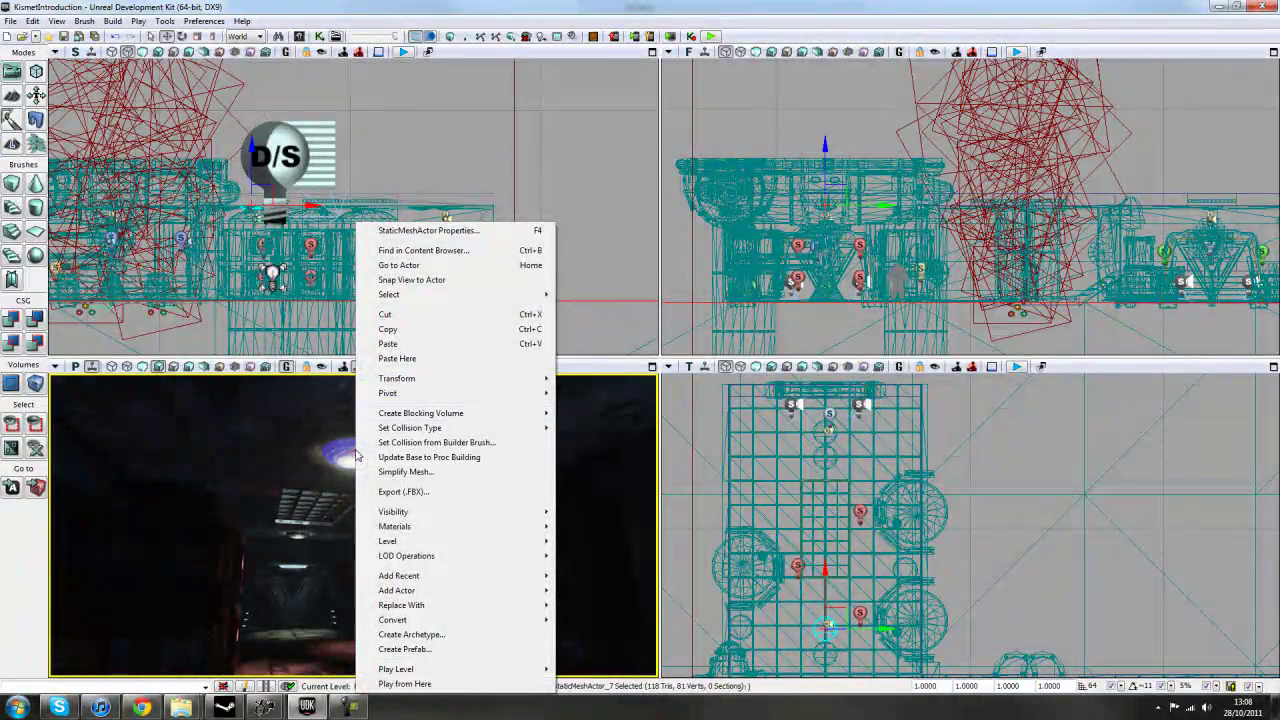
{"action": "left_click", "coordinate": [420, 251]}
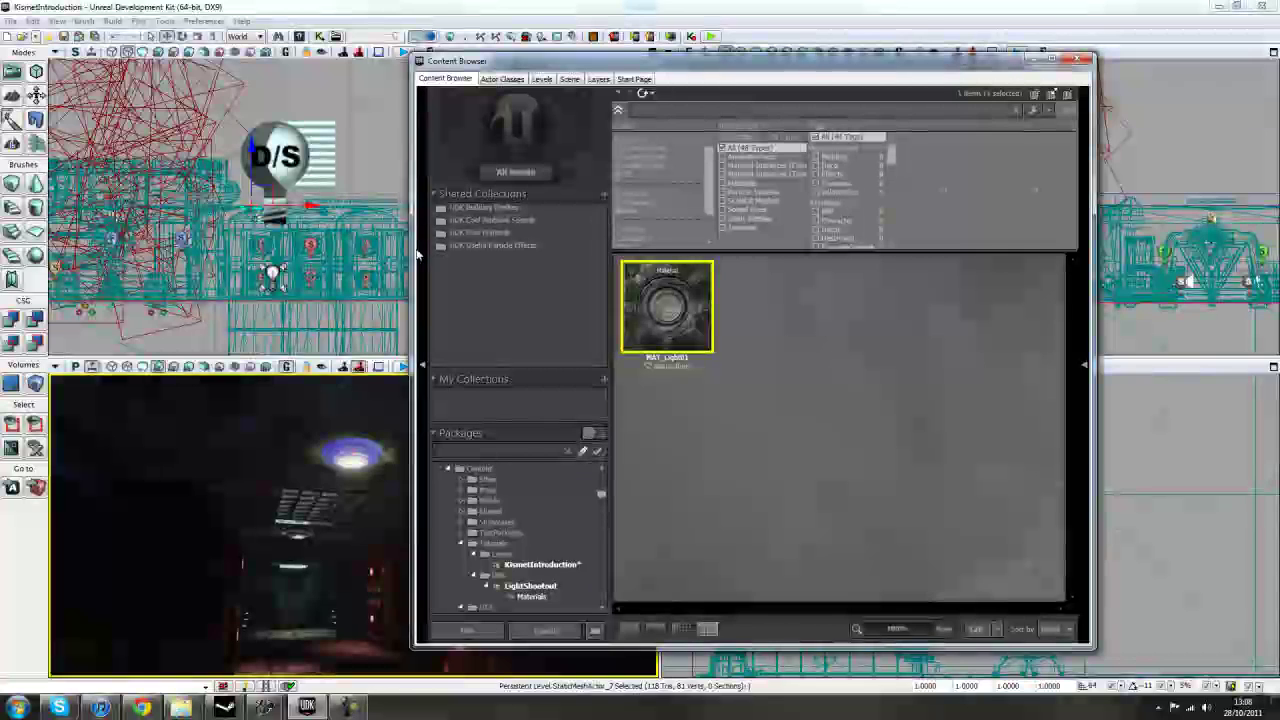
{"action": "mouse_move", "coordinate": [766, 340]}
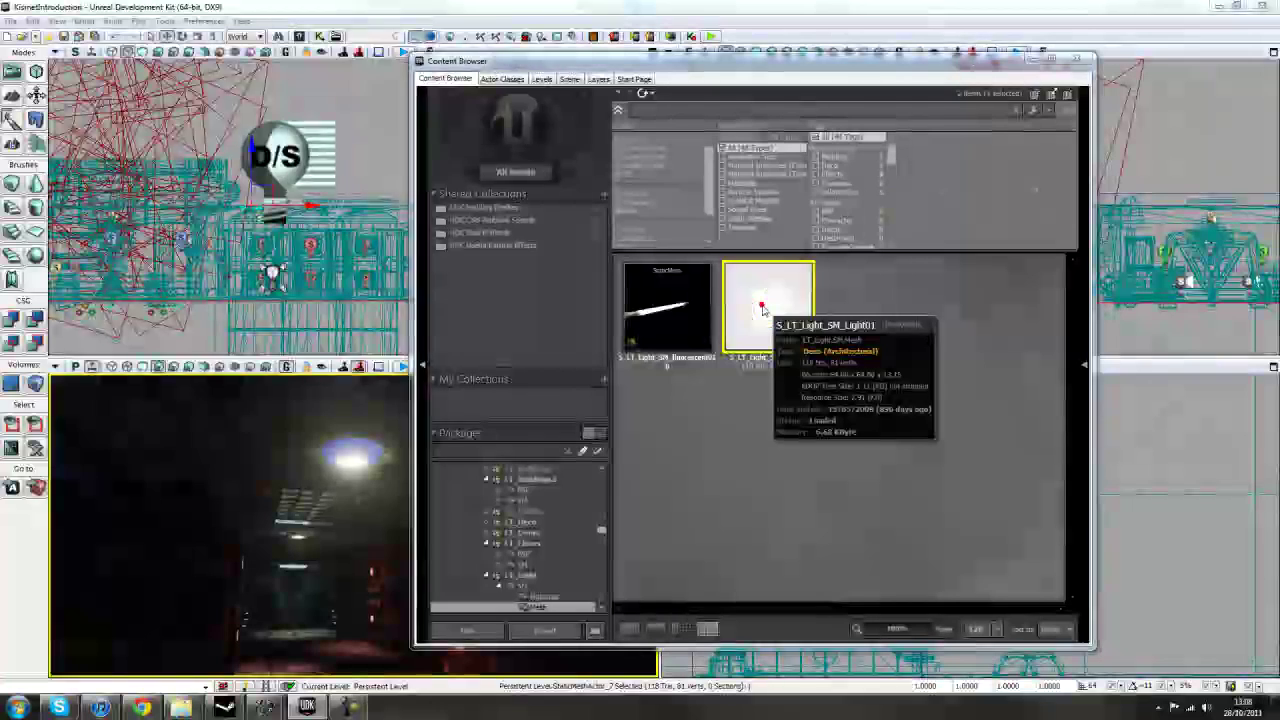
- Open the S_LT_Light_SM_Light01 mesh's properties and find its LODInfo element material in the Content Browser
{"action": "double_click", "coordinate": [762, 309]}
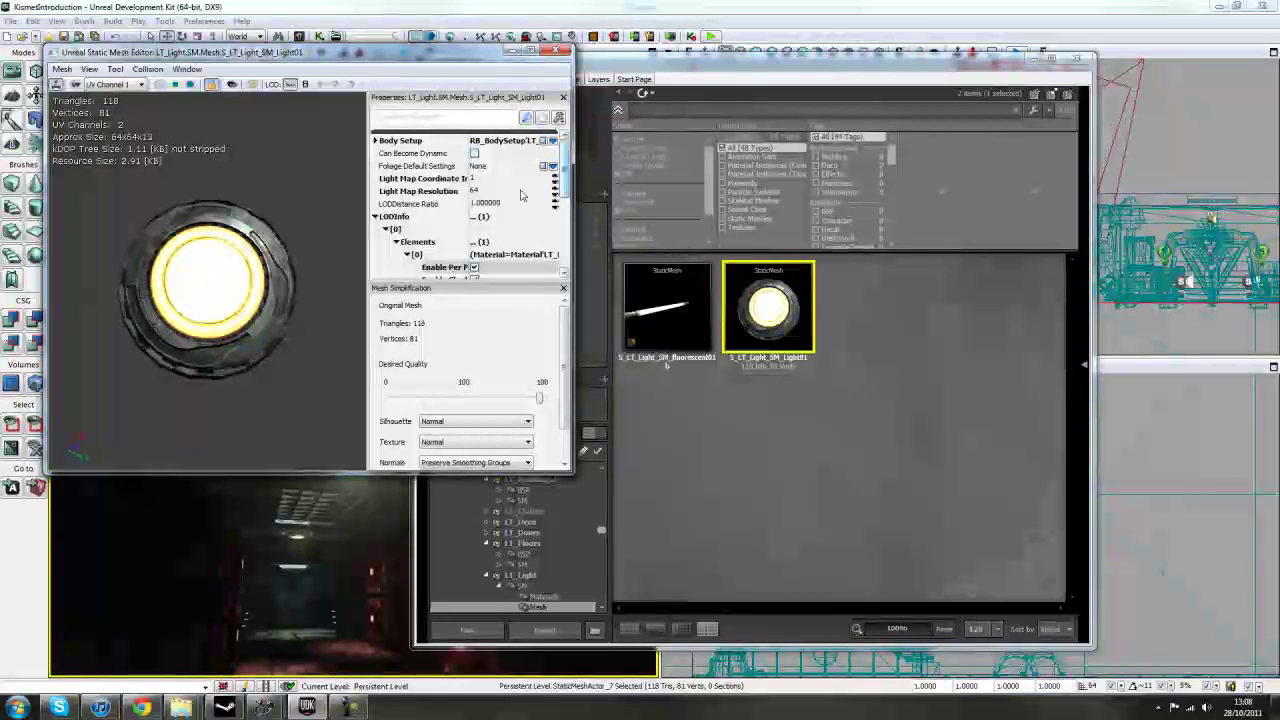
{"action": "left_click", "coordinate": [376, 216]}
{"action": "left_click_drag", "start_coordinate": [561, 183], "coordinate": [561, 195]}
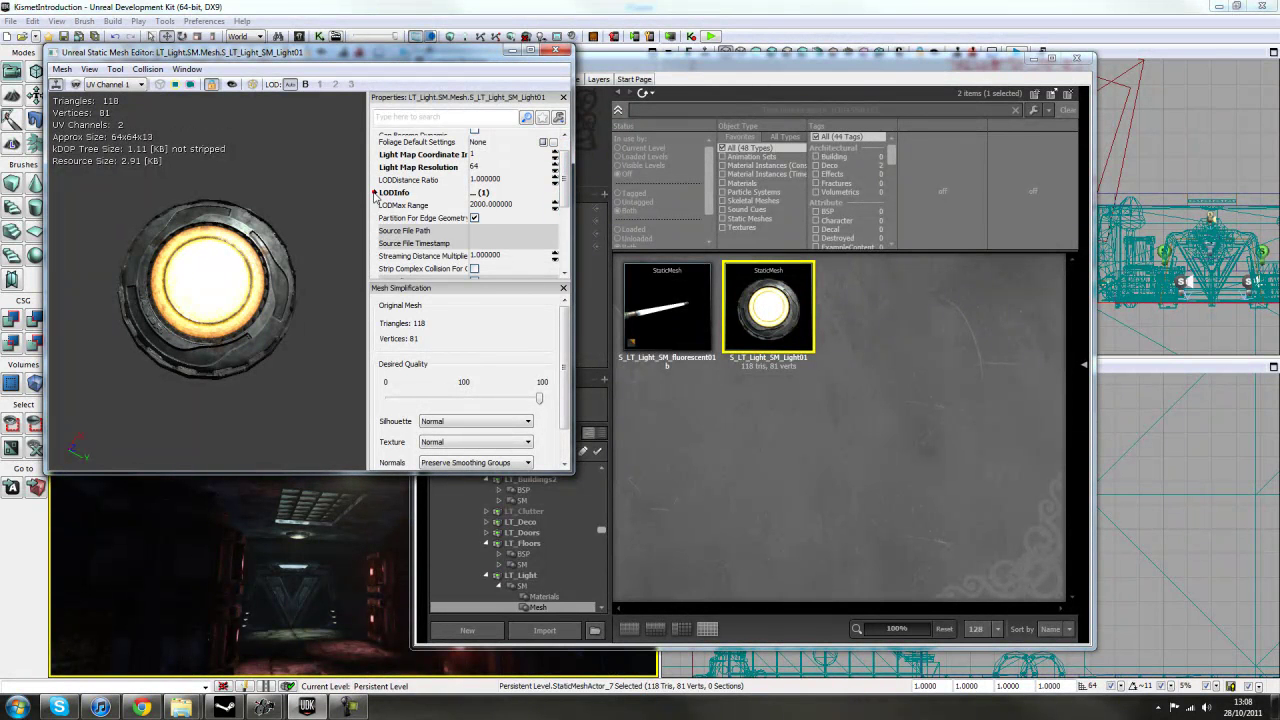
{"action": "left_click", "coordinate": [375, 192]}
{"action": "left_click_drag", "start_coordinate": [563, 188], "coordinate": [522, 213]}
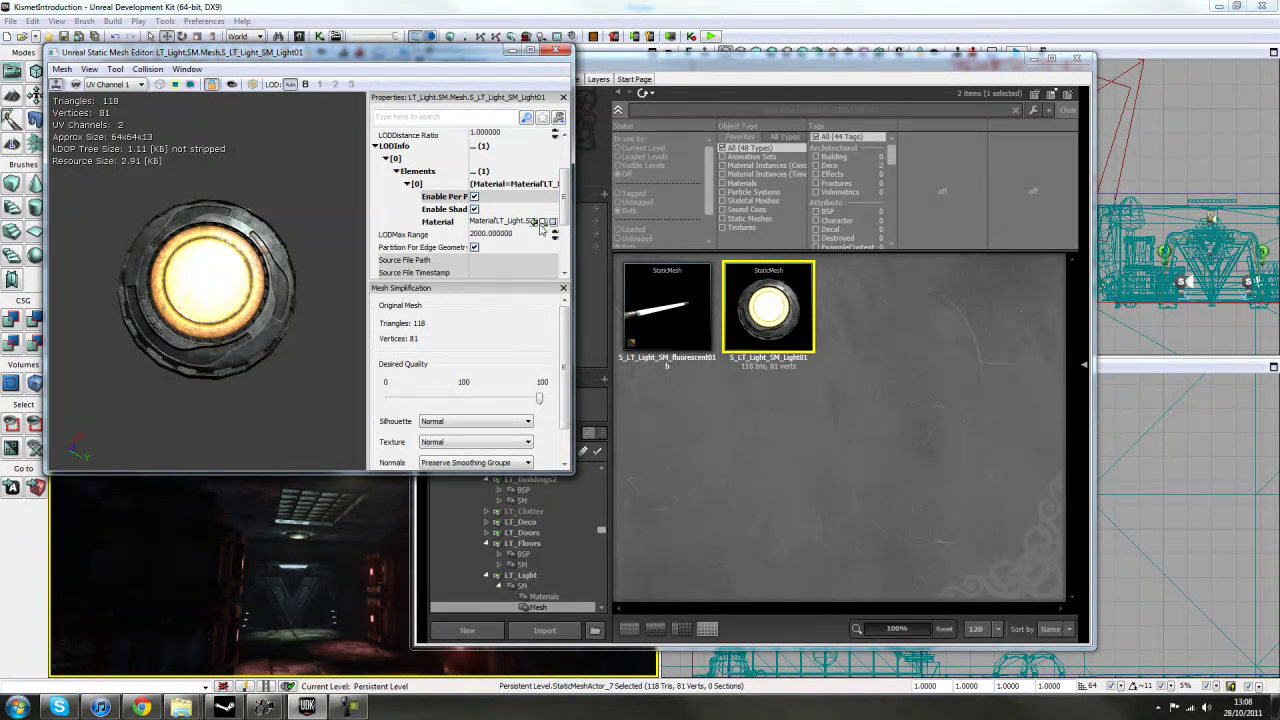
{"action": "left_click", "coordinate": [546, 223]}
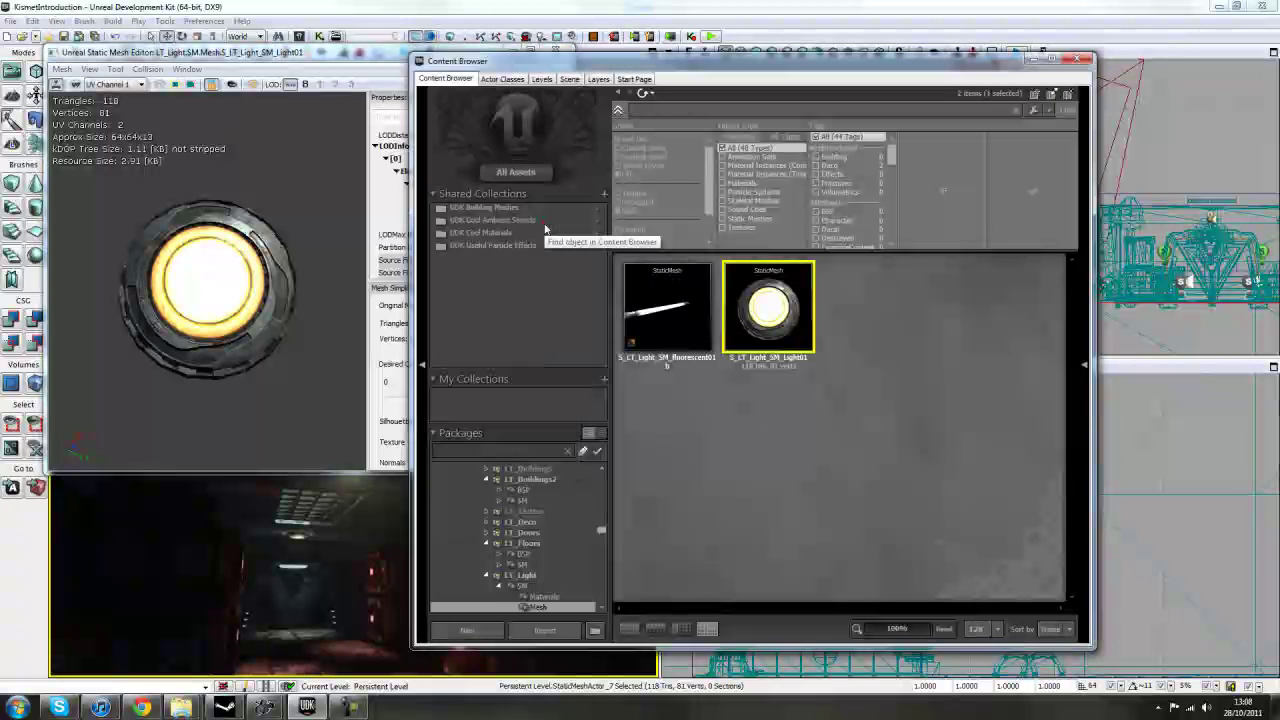
{"action": "left_click", "coordinate": [378, 58]}
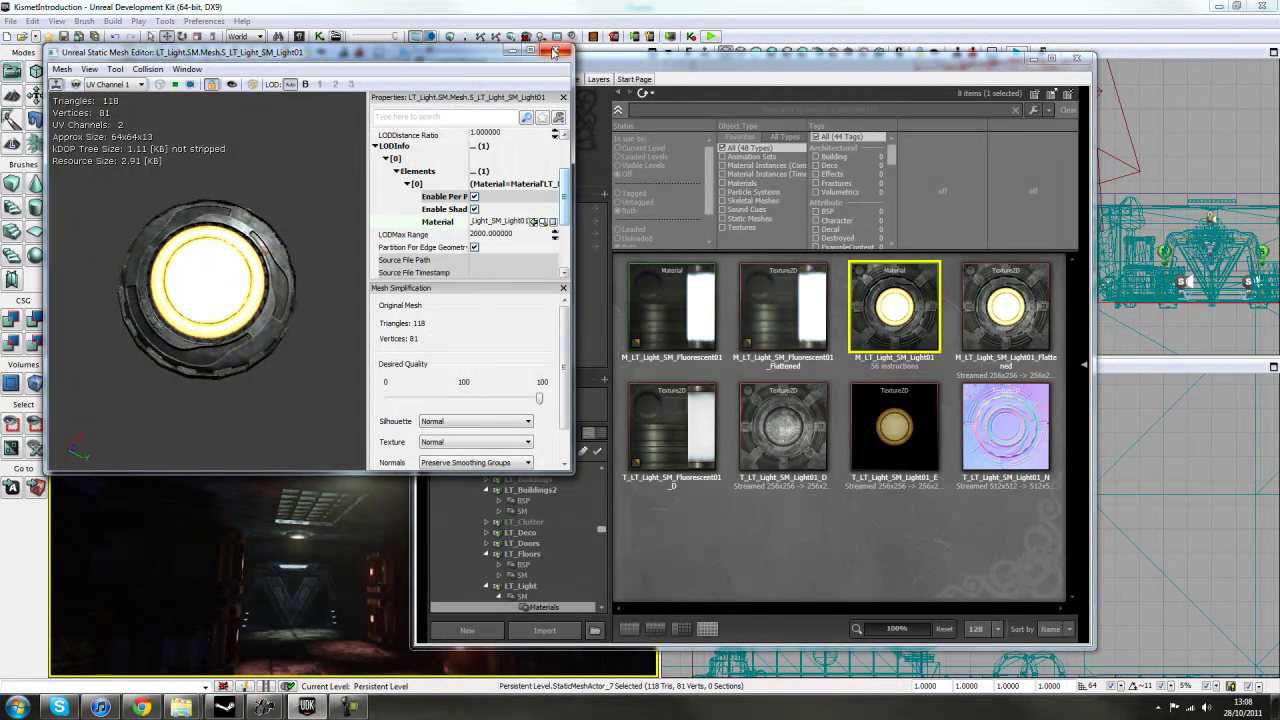
{"action": "left_click", "coordinate": [555, 51]}
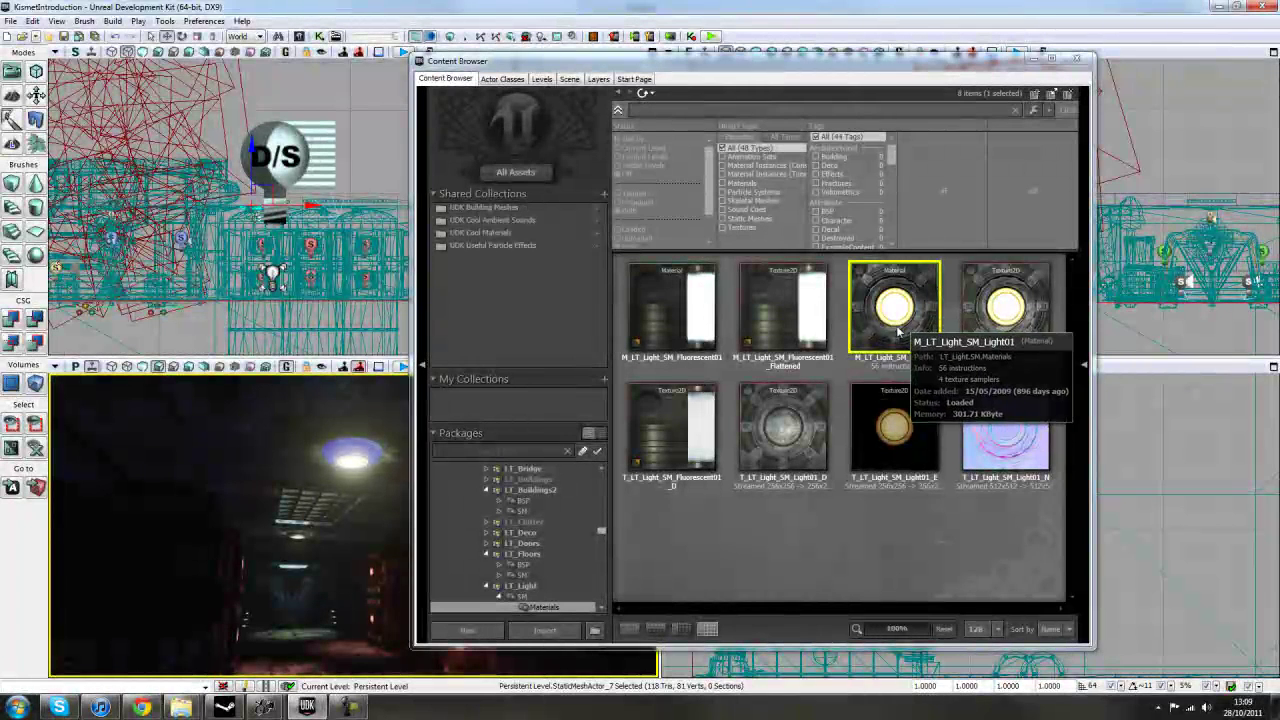
- Try to copy the M_LT_Light_SM_Light01 material into package Lightshootout, grouping Materials, with the new name MAT_Light01
{"action": "right_click", "coordinate": [880, 308]}
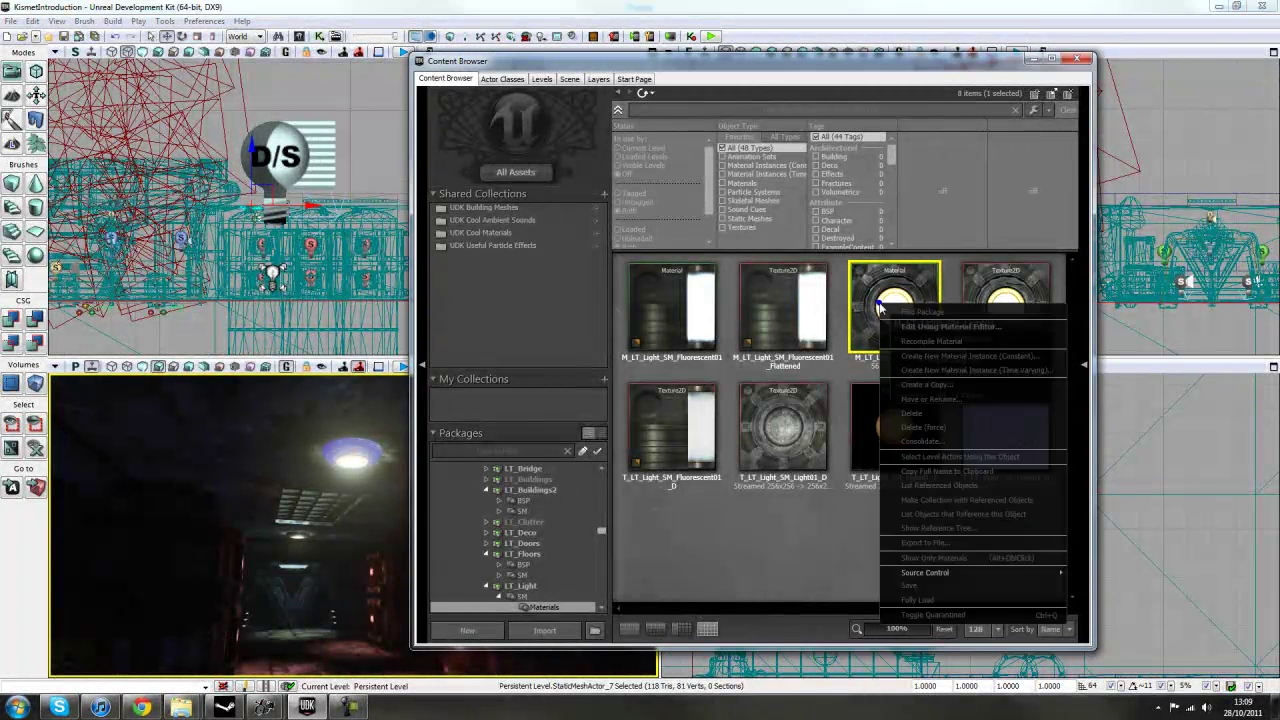
{"action": "left_click", "coordinate": [914, 386]}
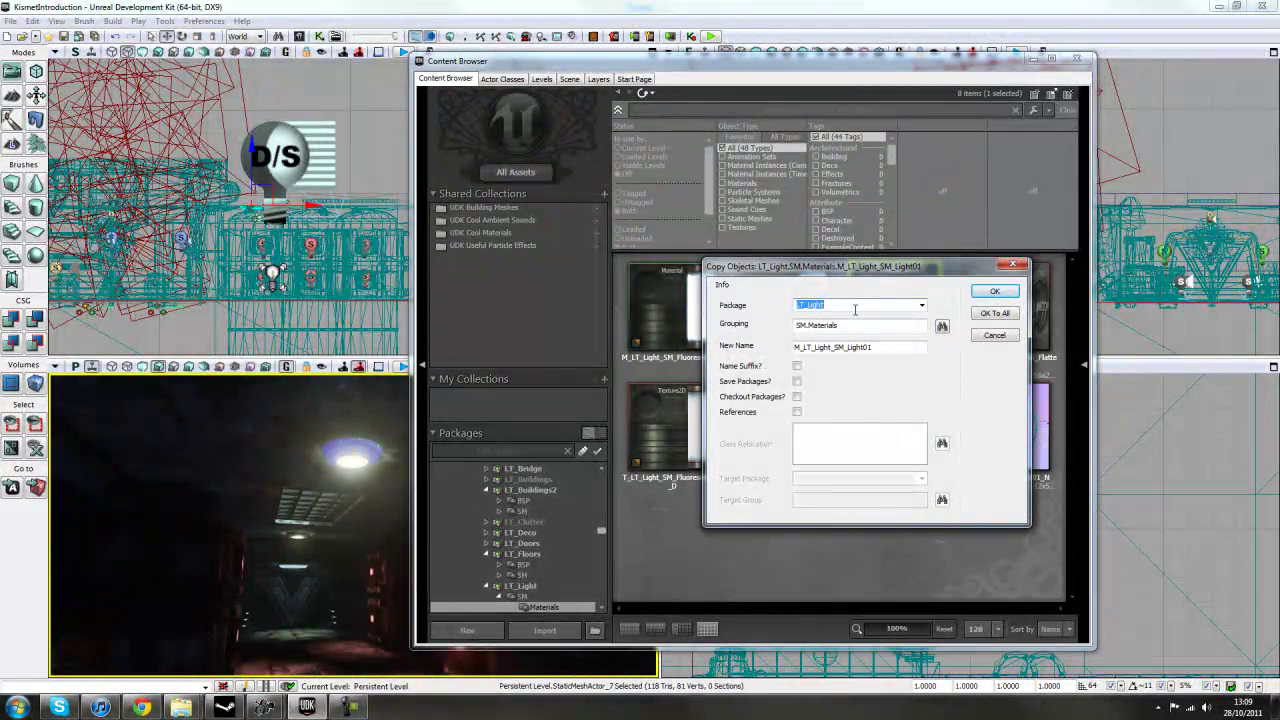
{"action": "type", "text": "Lightshootout"}
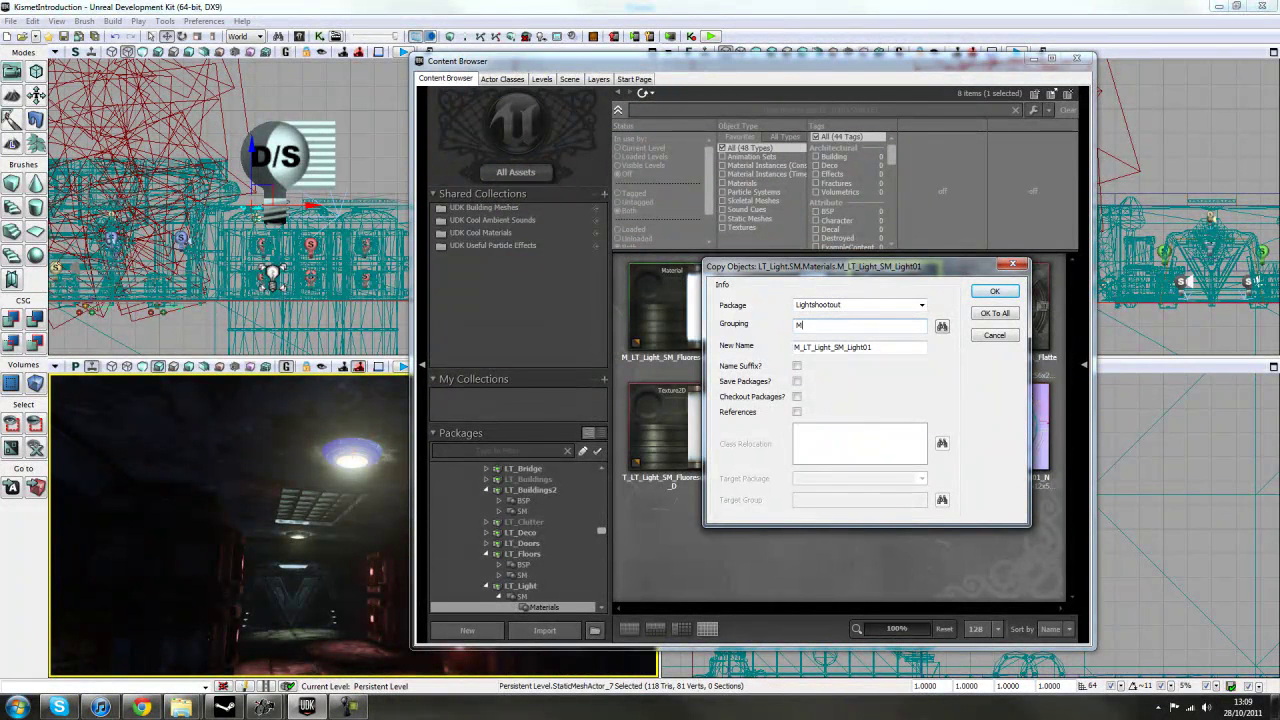
{"action": "type", "text": "Materials"}
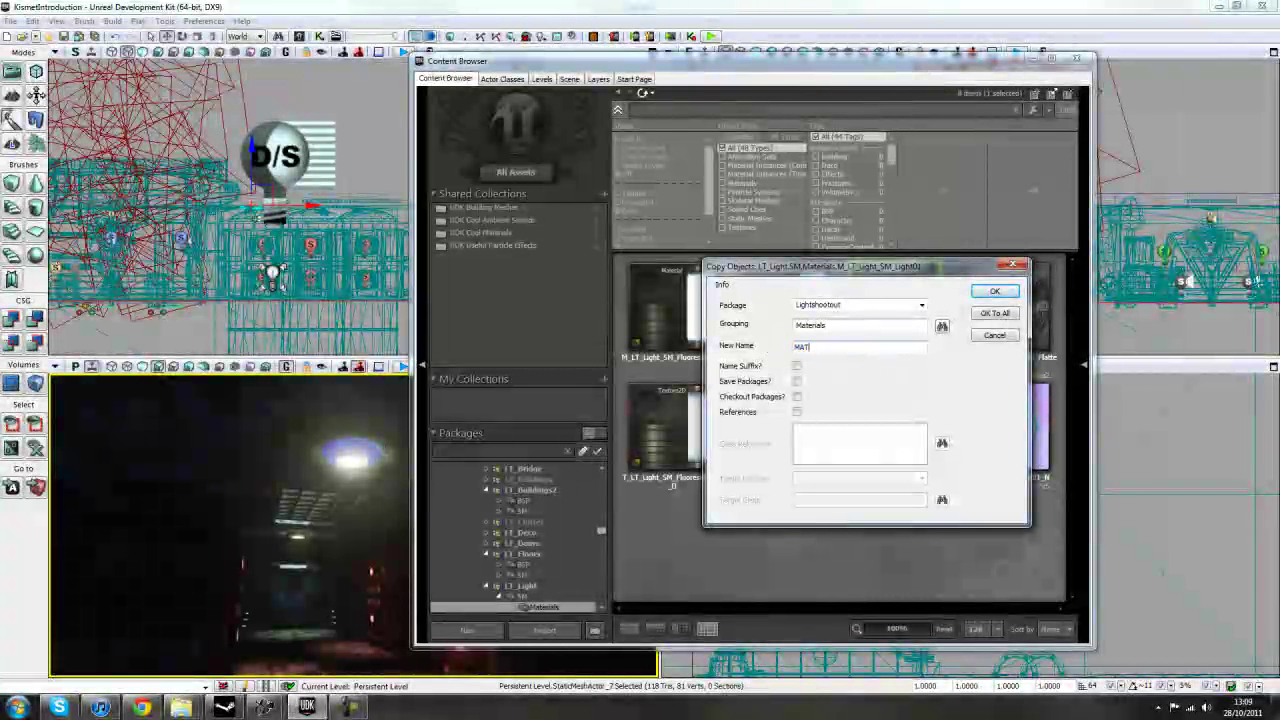
{"action": "type", "text": "MAT_Light01"}
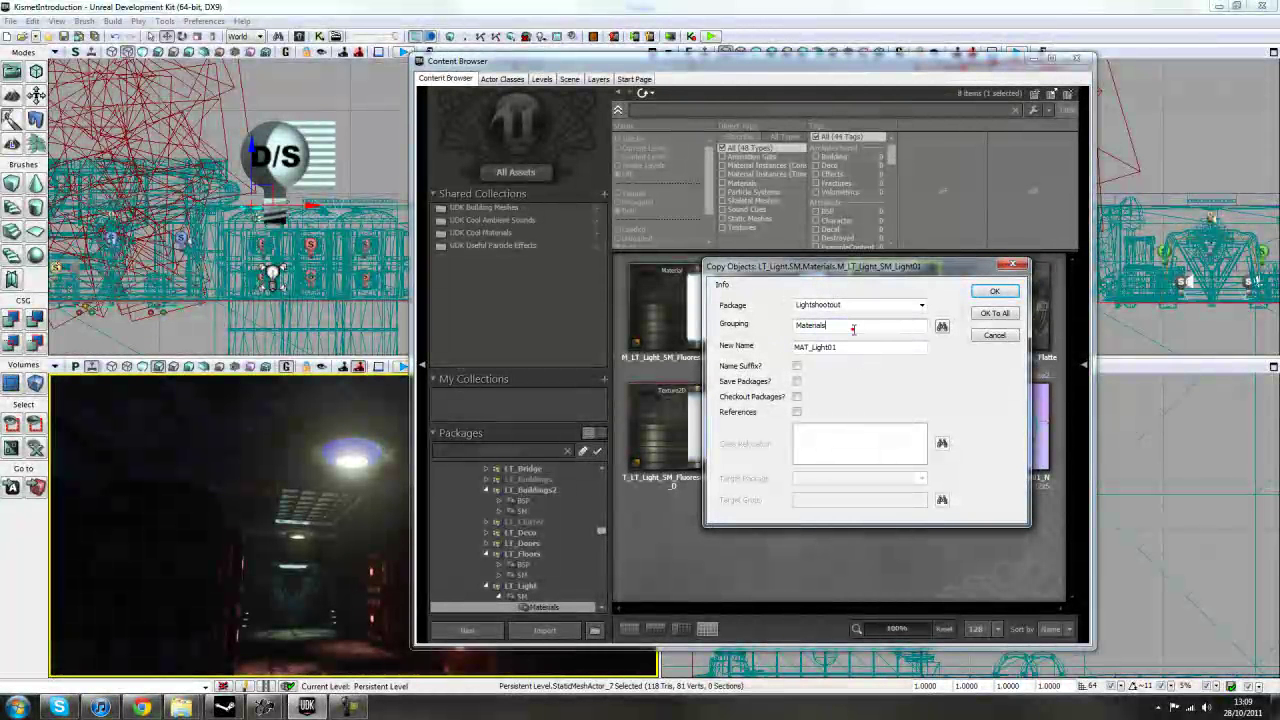
{"action": "left_click_drag", "start_coordinate": [796, 328], "coordinate": [855, 327]}
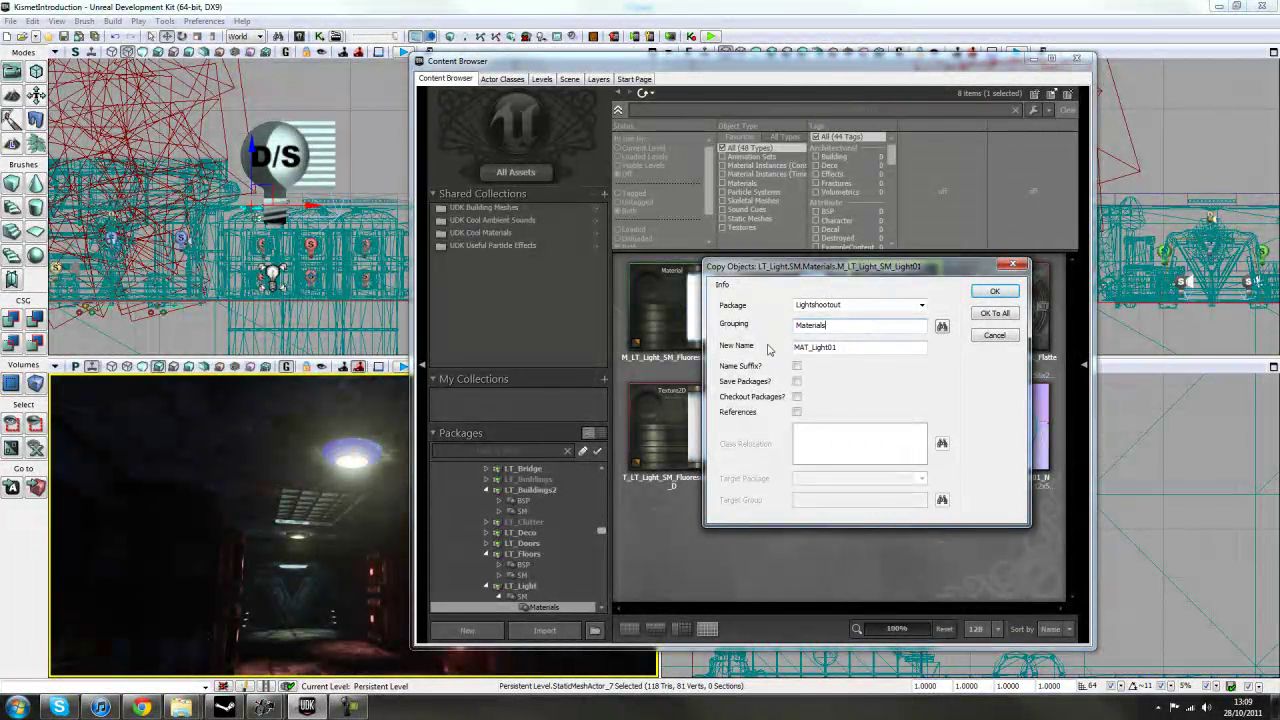
{"action": "left_click_drag", "start_coordinate": [827, 350], "coordinate": [808, 348]}
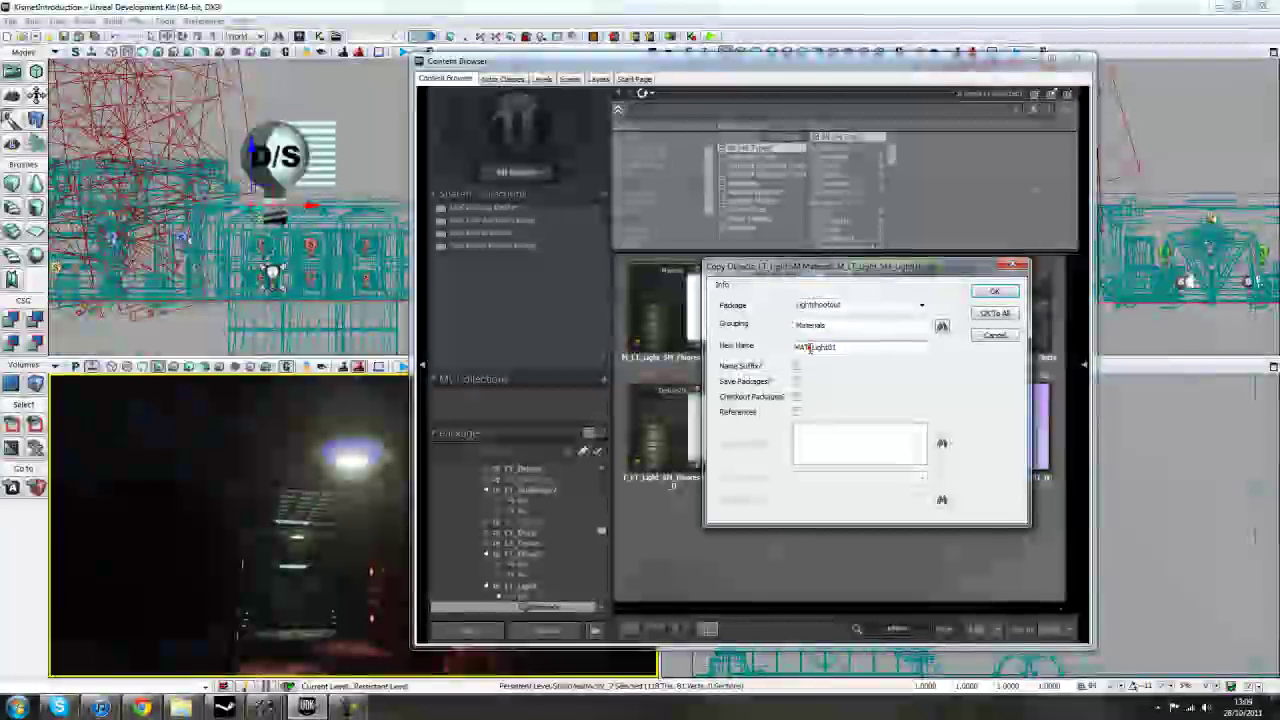
{"action": "left_click", "coordinate": [872, 348]}
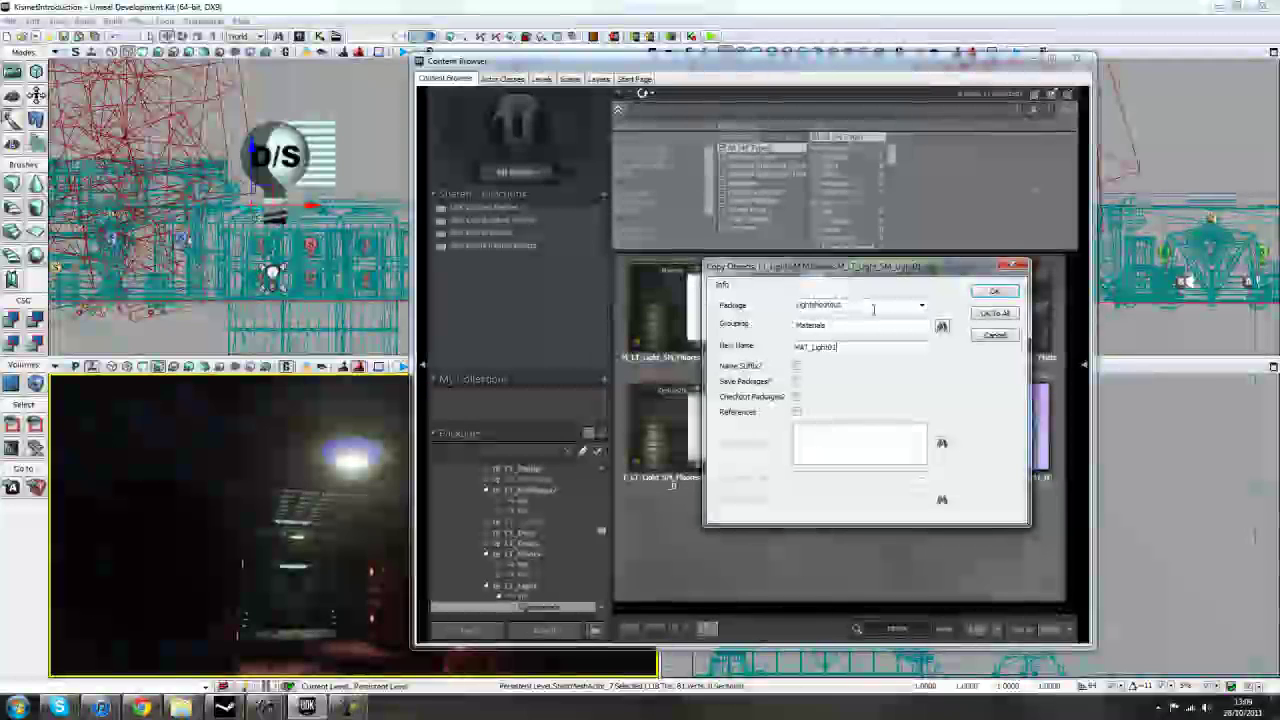
{"action": "left_click", "coordinate": [849, 327]}
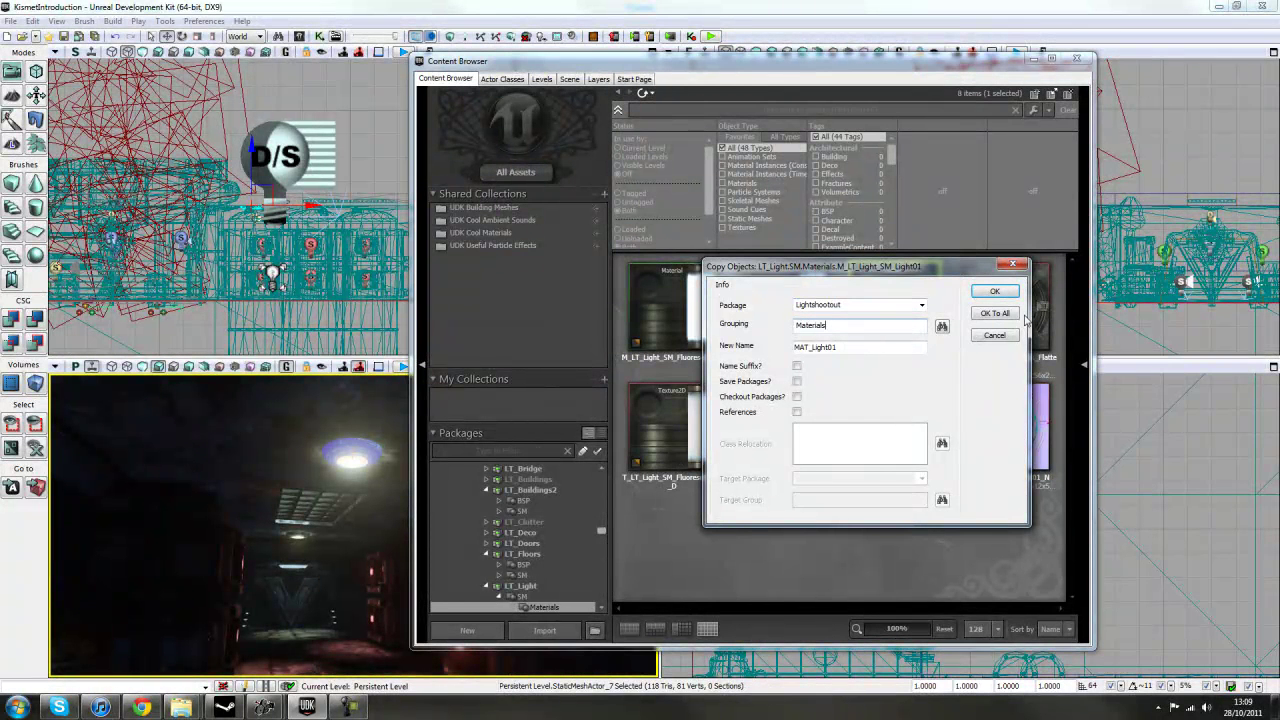
{"action": "left_click", "coordinate": [985, 293]}
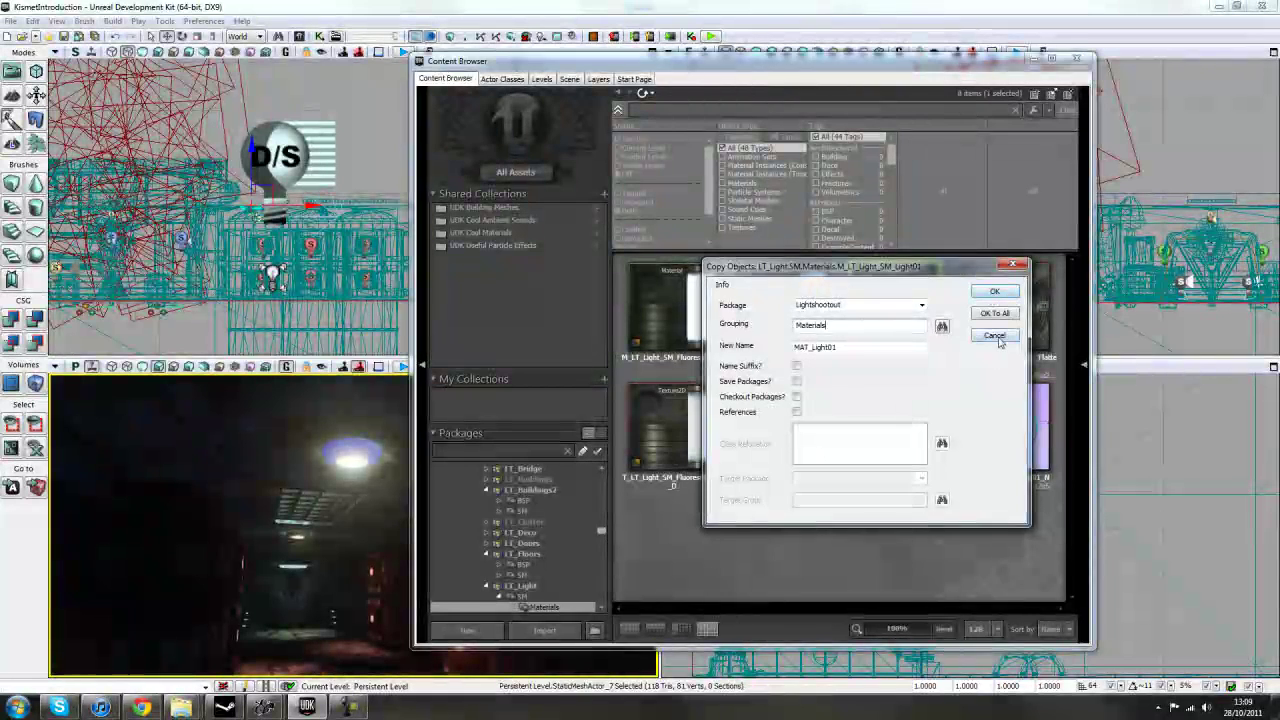
- Open the MAT_Light01 material from the LightShootout package in the Material Editor
{"action": "left_click_drag", "start_coordinate": [601, 531], "coordinate": [600, 616]}
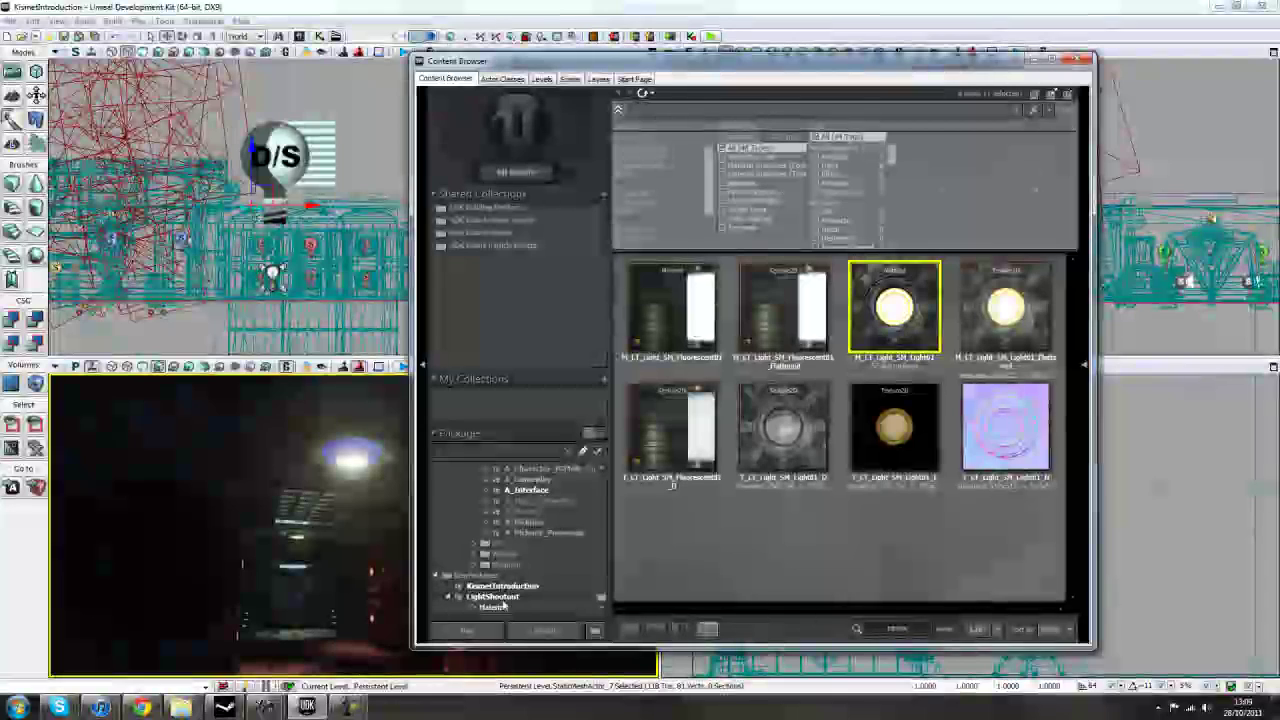
{"action": "left_click", "coordinate": [495, 597]}
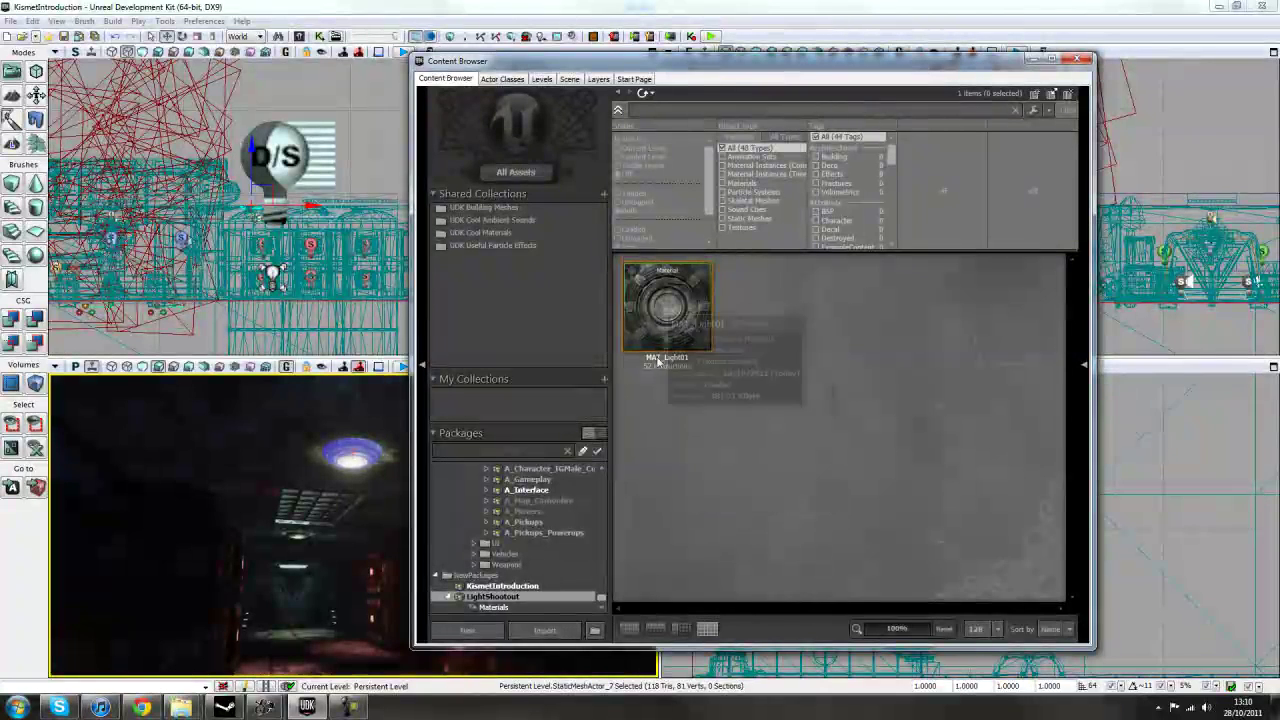
{"action": "mouse_move", "coordinate": [705, 337]}
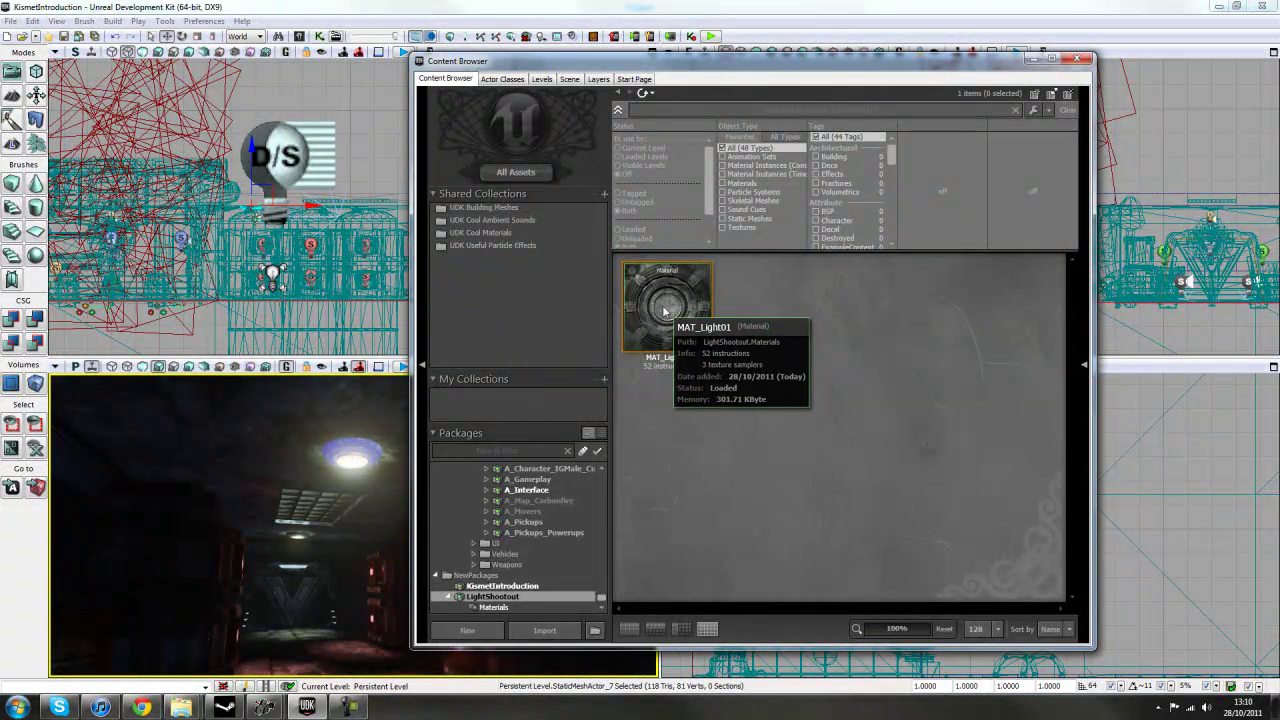
{"action": "left_click", "coordinate": [664, 312]}
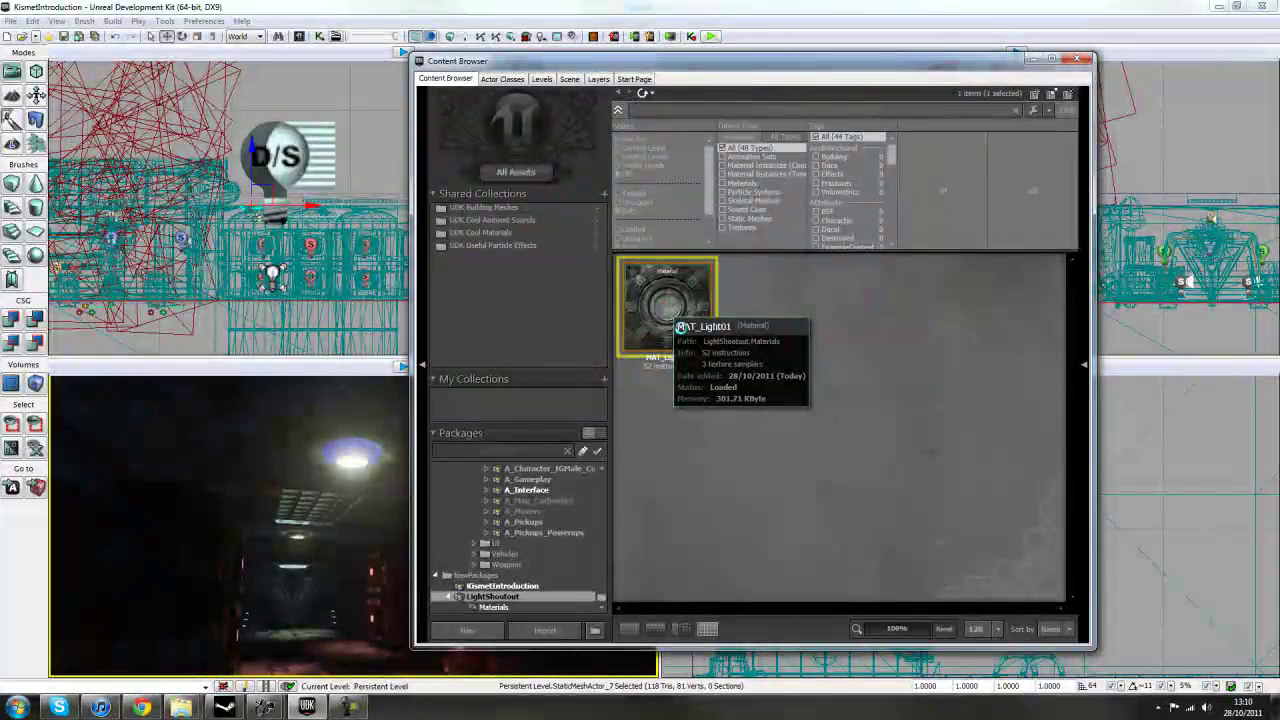
{"action": "double_click", "coordinate": [682, 333]}
- Examine the MAT_Light01 node graph, covering the diffuse, emissive and normal map branches and the light parameter feeding the emissive Multiply
{"action": "left_click_drag", "start_coordinate": [757, 300], "coordinate": [727, 355]}
{"action": "left_click_drag", "start_coordinate": [924, 296], "coordinate": [661, 212]}
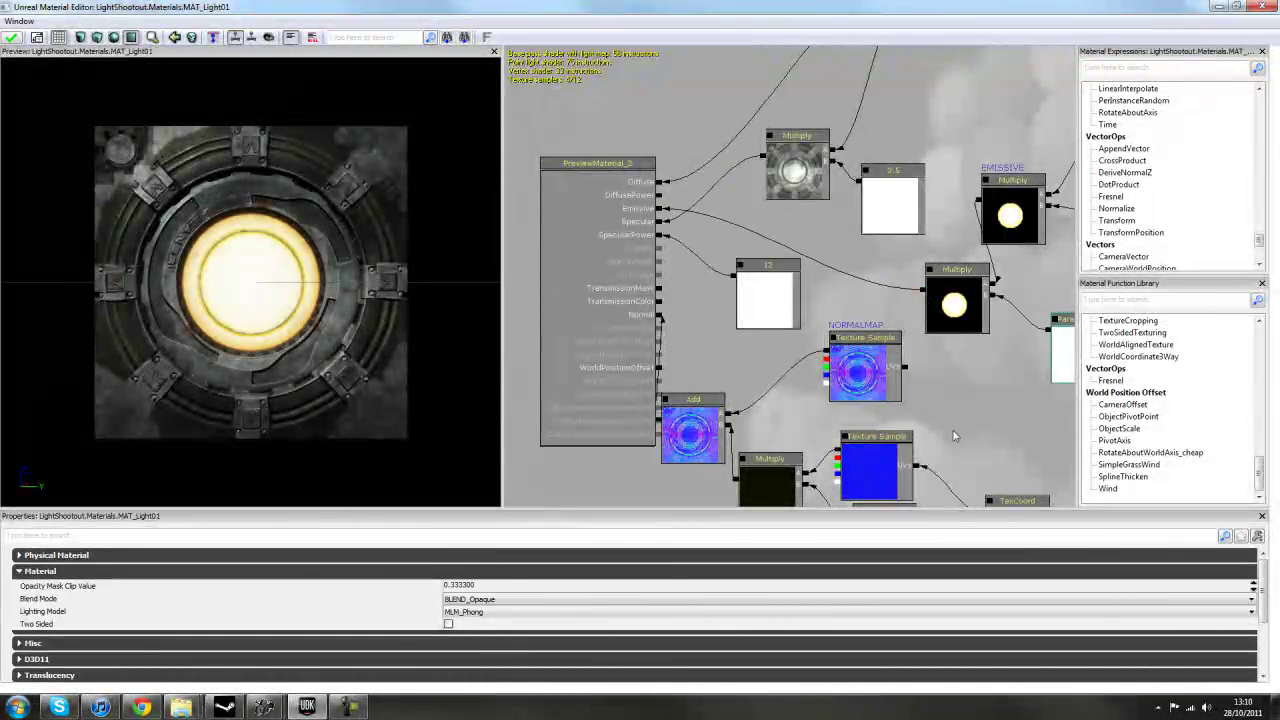
{"action": "scroll", "coordinate": [967, 443], "scroll_direction": "down", "scroll_amount": 1}
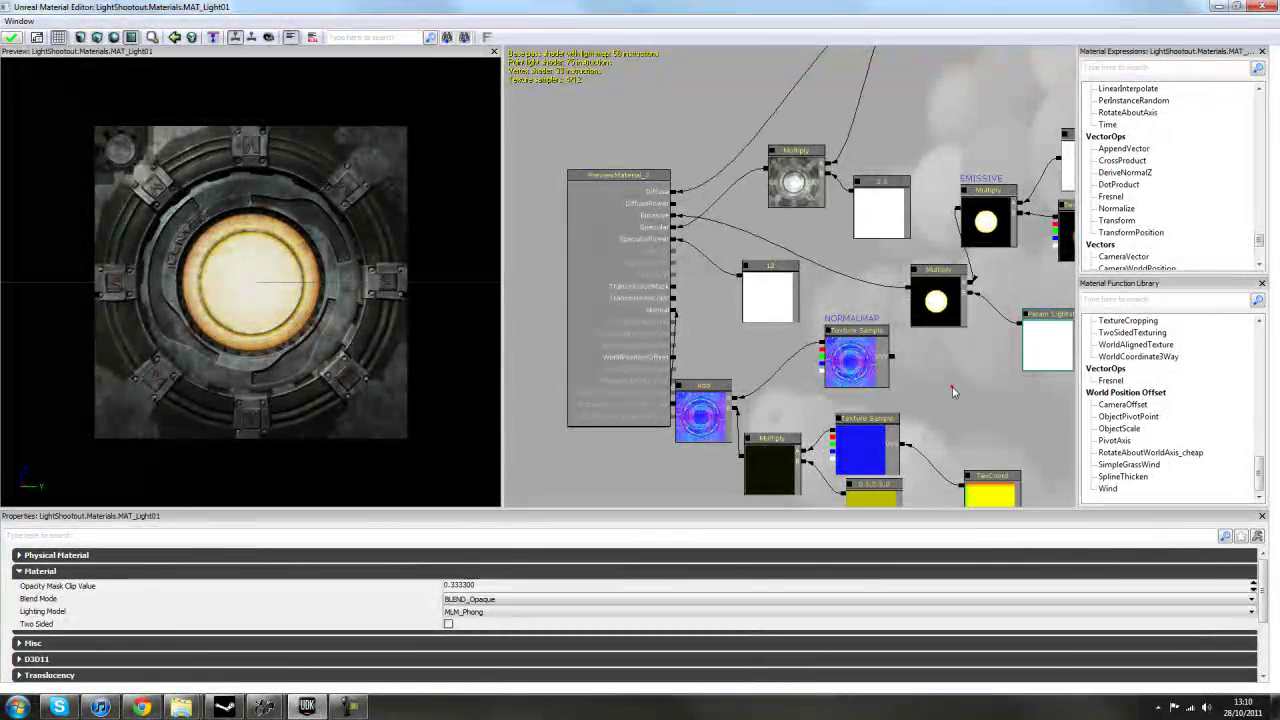
{"action": "left_click_drag", "start_coordinate": [952, 387], "coordinate": [843, 417]}
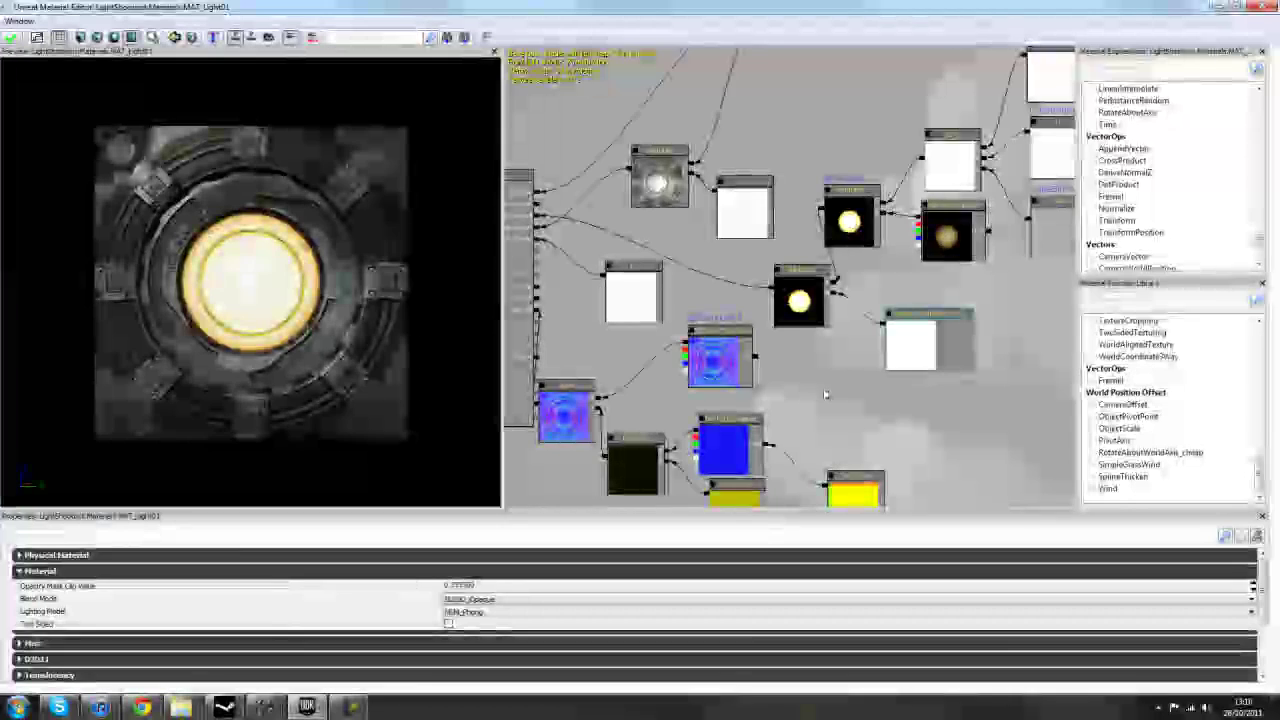
{"action": "scroll", "coordinate": [823, 388], "scroll_direction": "down", "scroll_amount": 5}
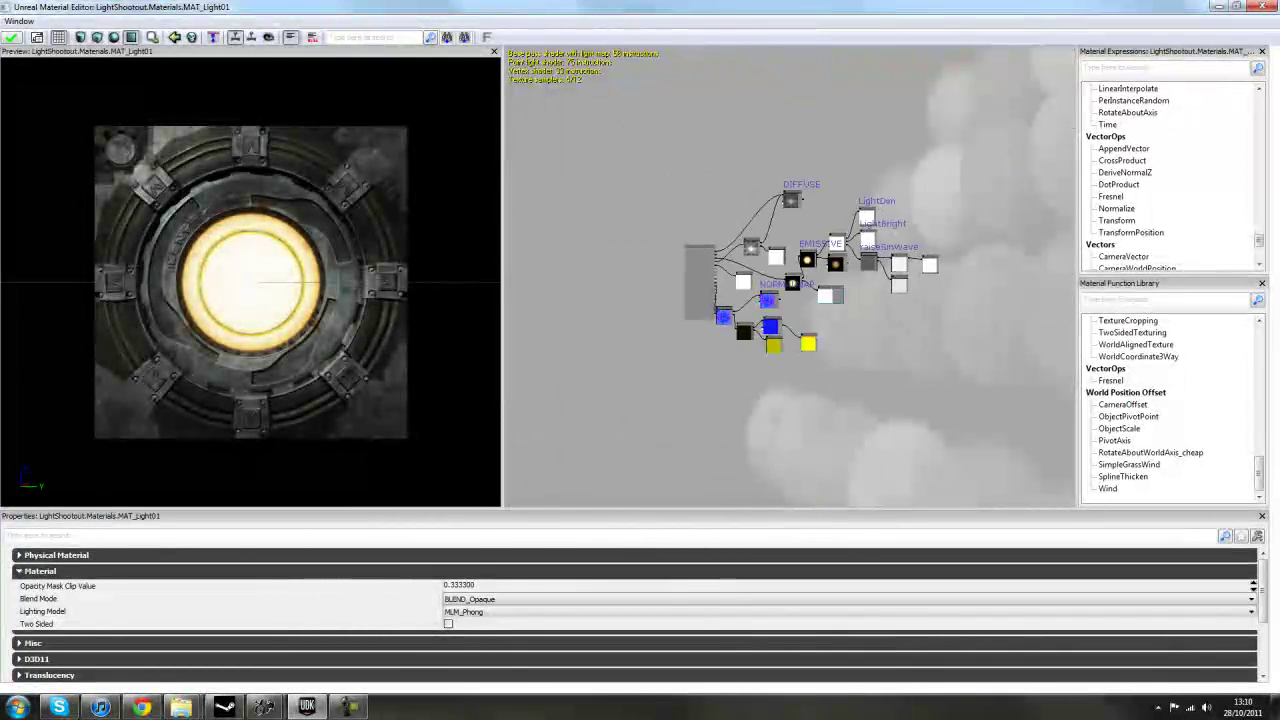
{"action": "scroll", "coordinate": [823, 388], "scroll_direction": "up", "scroll_amount": 3}
{"action": "scroll", "coordinate": [823, 388], "scroll_direction": "down", "scroll_amount": 2}
{"action": "scroll", "coordinate": [823, 388], "scroll_direction": "up", "scroll_amount": 4}
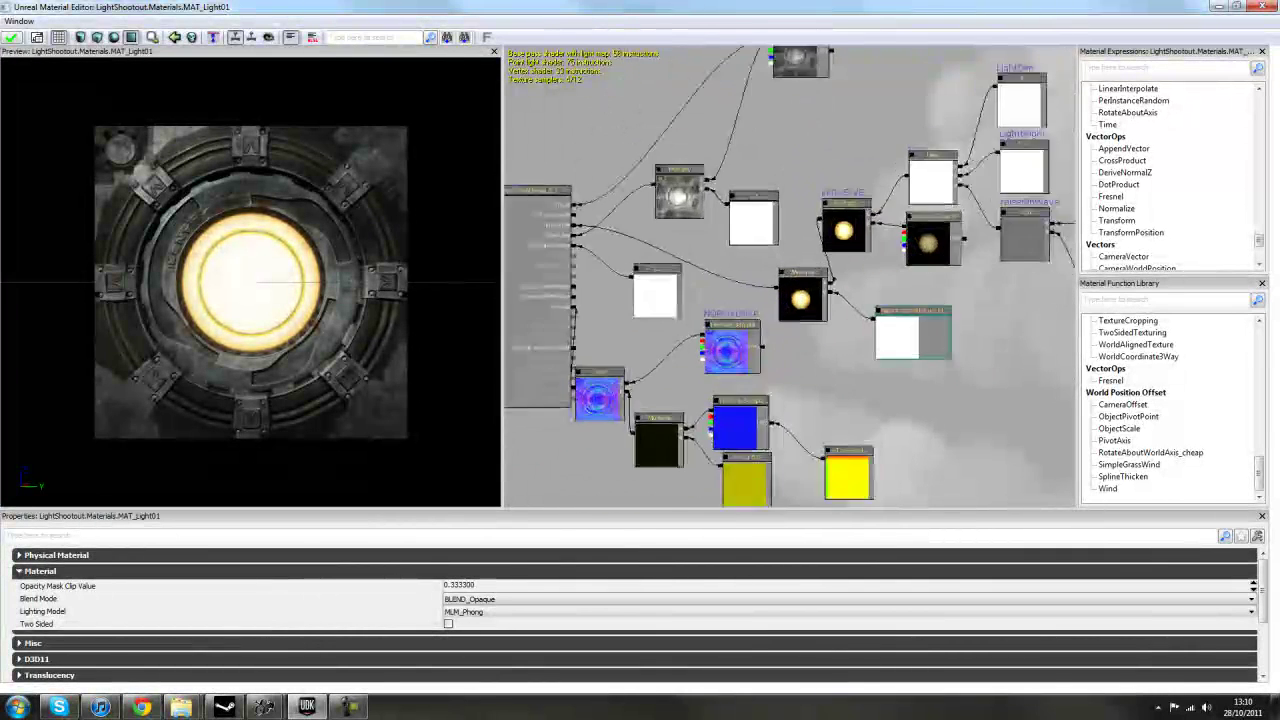
{"action": "scroll", "coordinate": [823, 388], "scroll_direction": "down", "scroll_amount": 2}
{"action": "scroll", "coordinate": [823, 388], "scroll_direction": "up", "scroll_amount": 2}
{"action": "scroll", "coordinate": [823, 388], "scroll_direction": "down", "scroll_amount": 2}
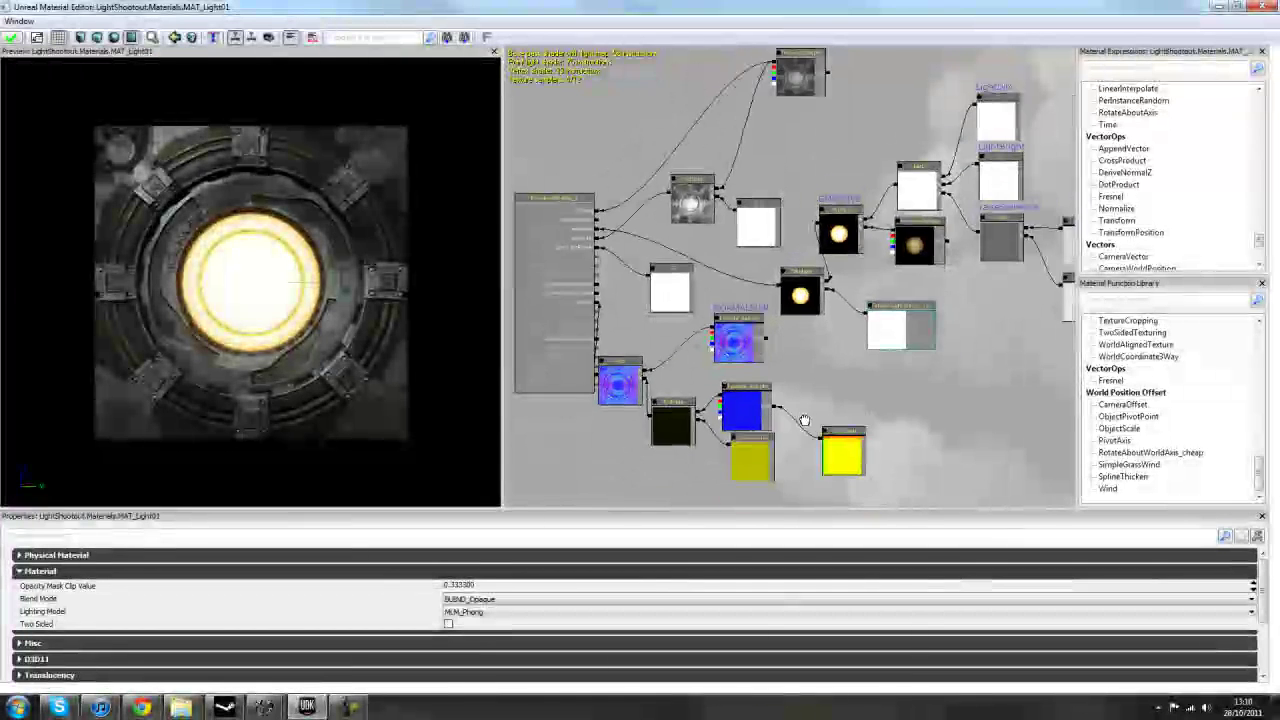
{"action": "left_click_drag", "start_coordinate": [806, 428], "coordinate": [851, 474]}
{"action": "left_click_drag", "start_coordinate": [882, 424], "coordinate": [914, 439]}
{"action": "scroll", "coordinate": [918, 428], "scroll_direction": "up", "scroll_amount": 3}
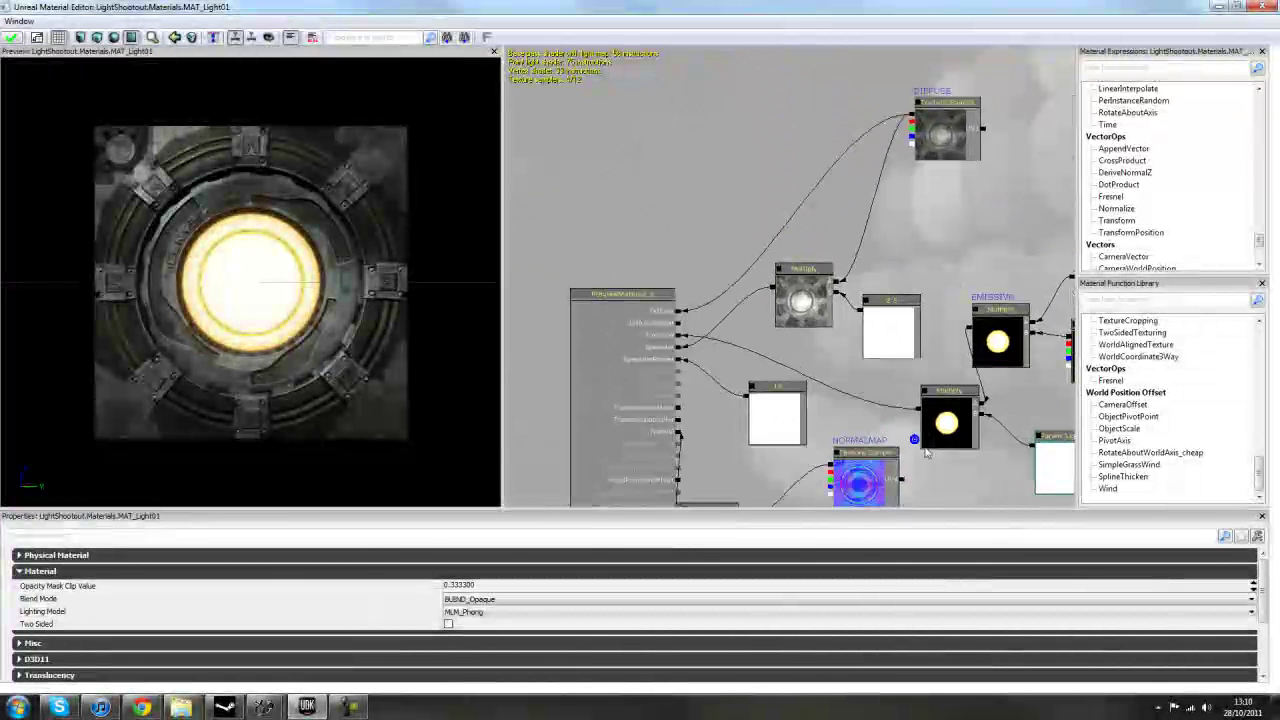
{"action": "scroll", "coordinate": [876, 336], "scroll_direction": "down", "scroll_amount": 3}
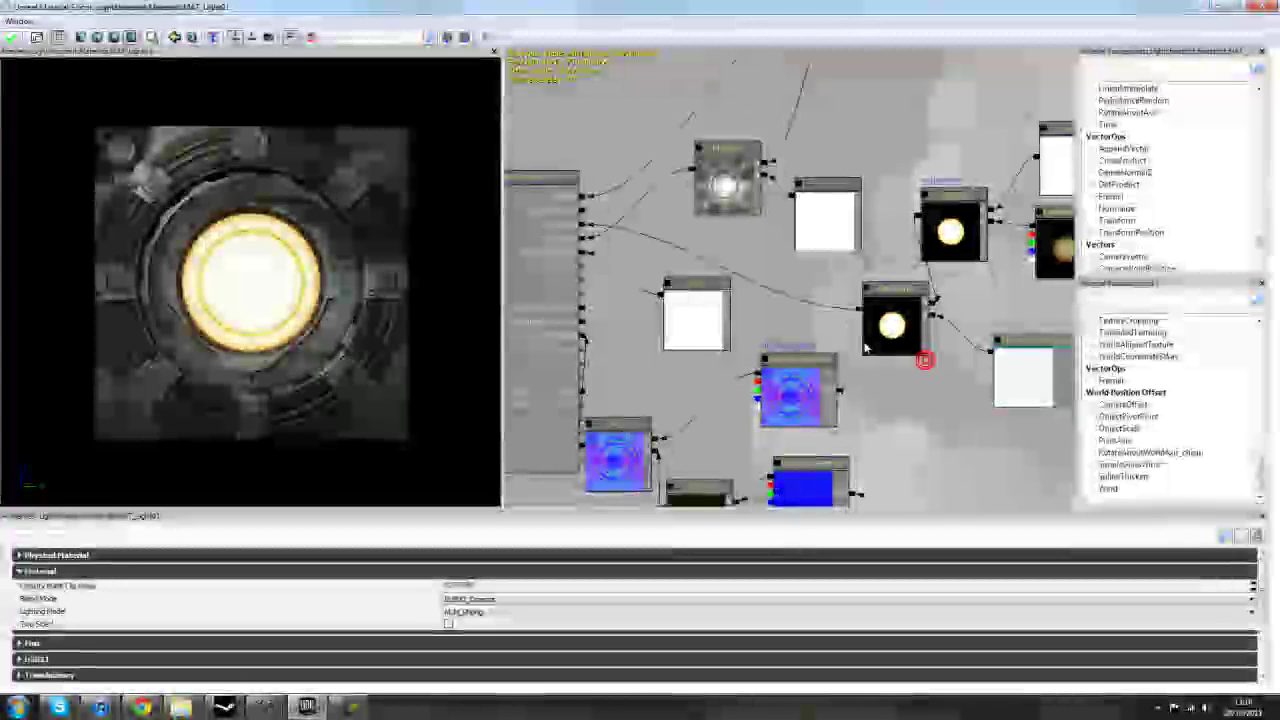
- Disconnect the Multiply node from MAT_Light01's Emissive input, apply the material changes and close the Material Editor
{"action": "scroll", "coordinate": [897, 326], "scroll_direction": "up", "scroll_amount": 2}
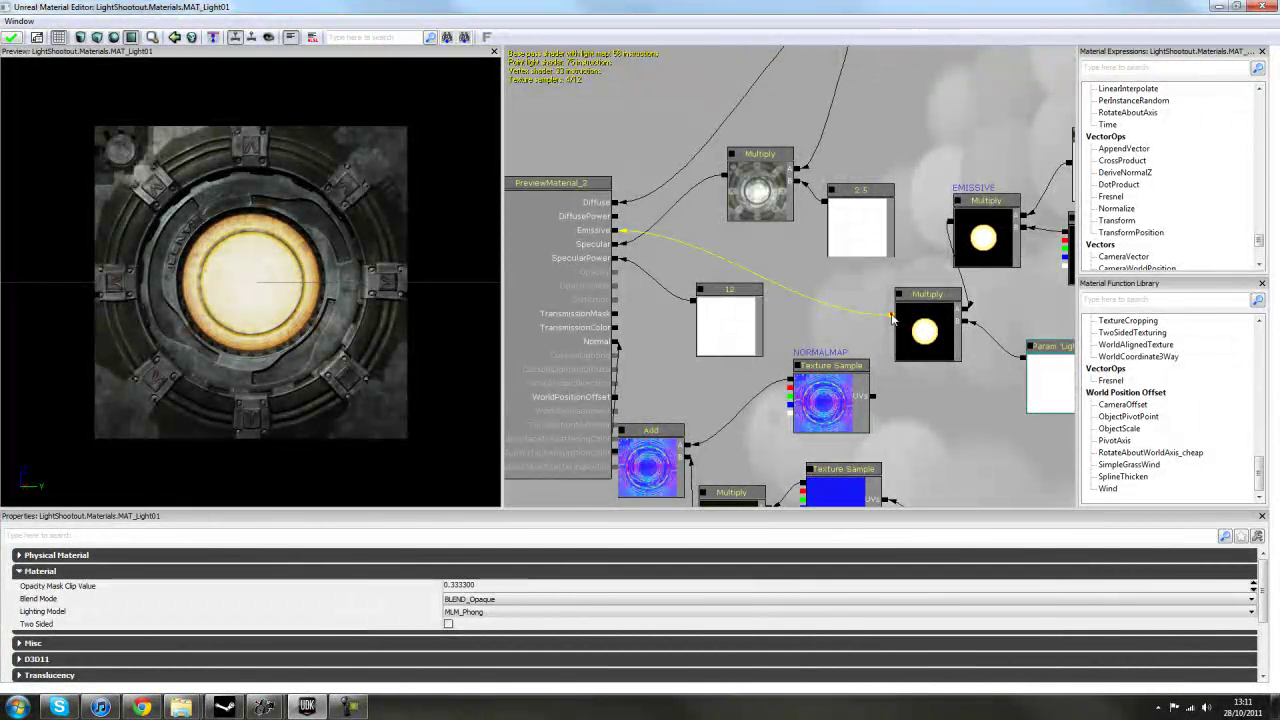
{"action": "left_click", "coordinate": [890, 316], "text": "alt"}
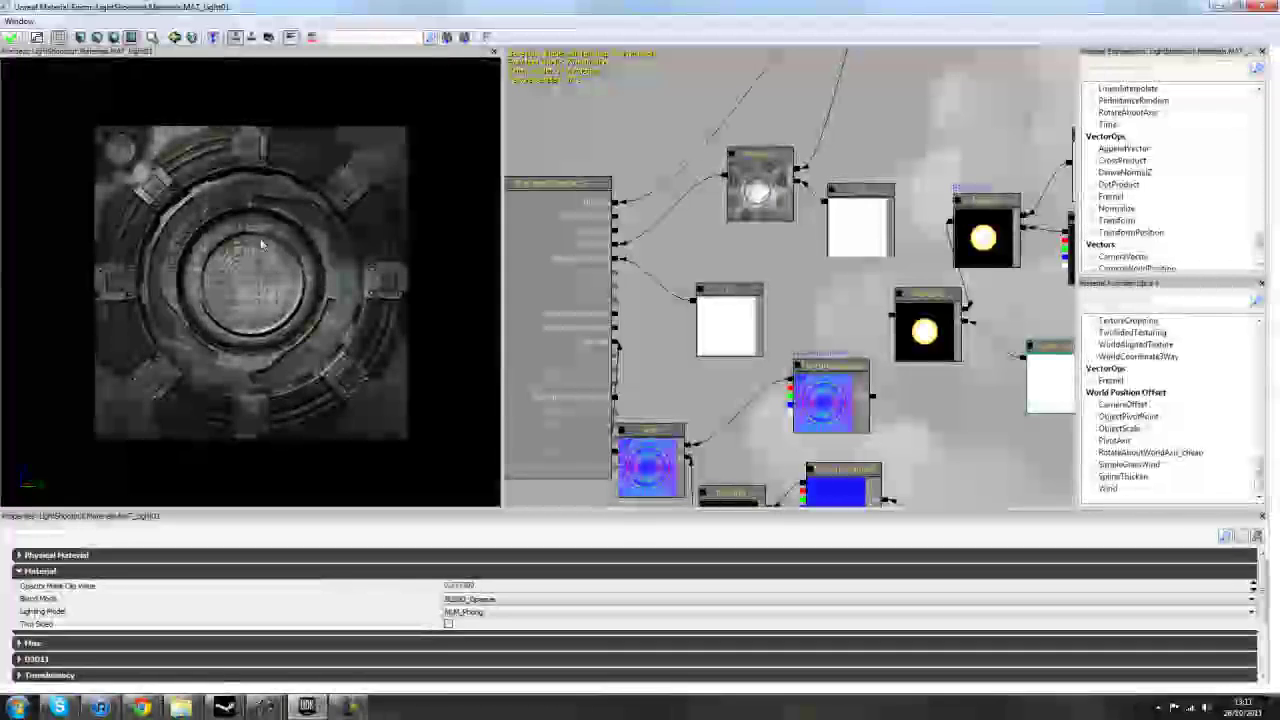
{"action": "scroll", "coordinate": [883, 333], "scroll_direction": "down", "scroll_amount": 1}
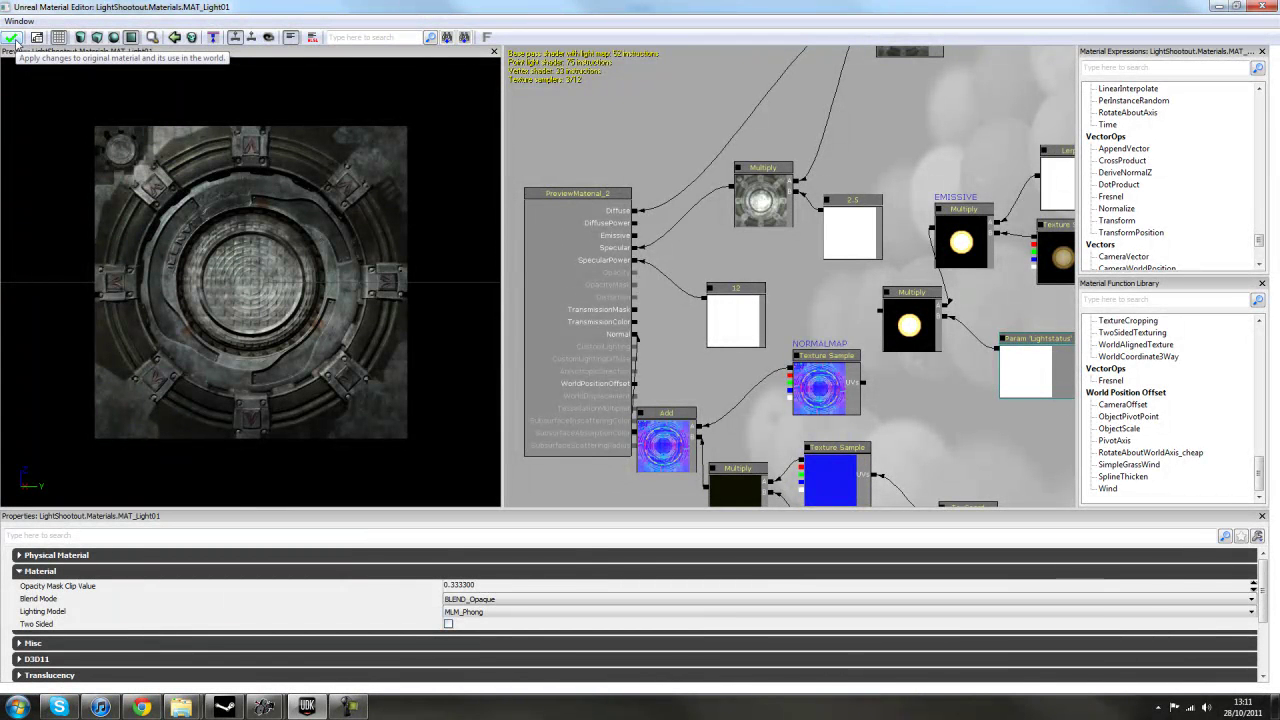
{"action": "left_click", "coordinate": [13, 38]}
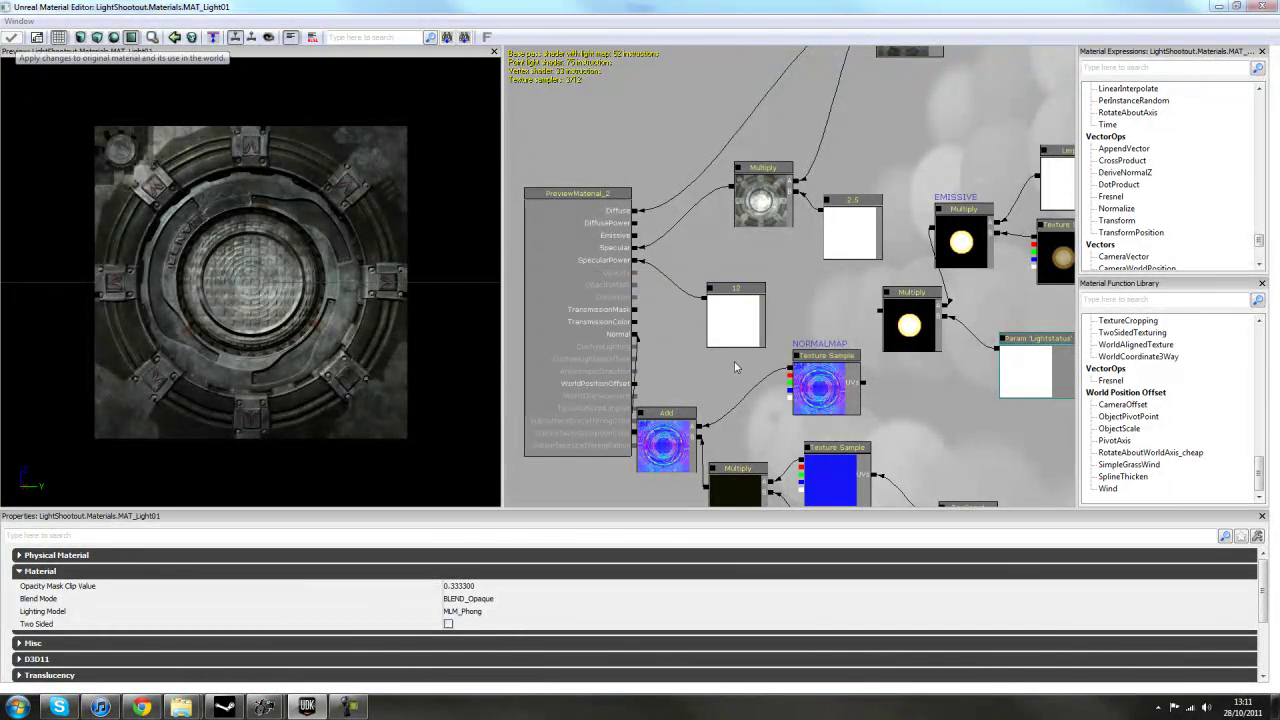
{"action": "left_click", "coordinate": [1264, 7]}
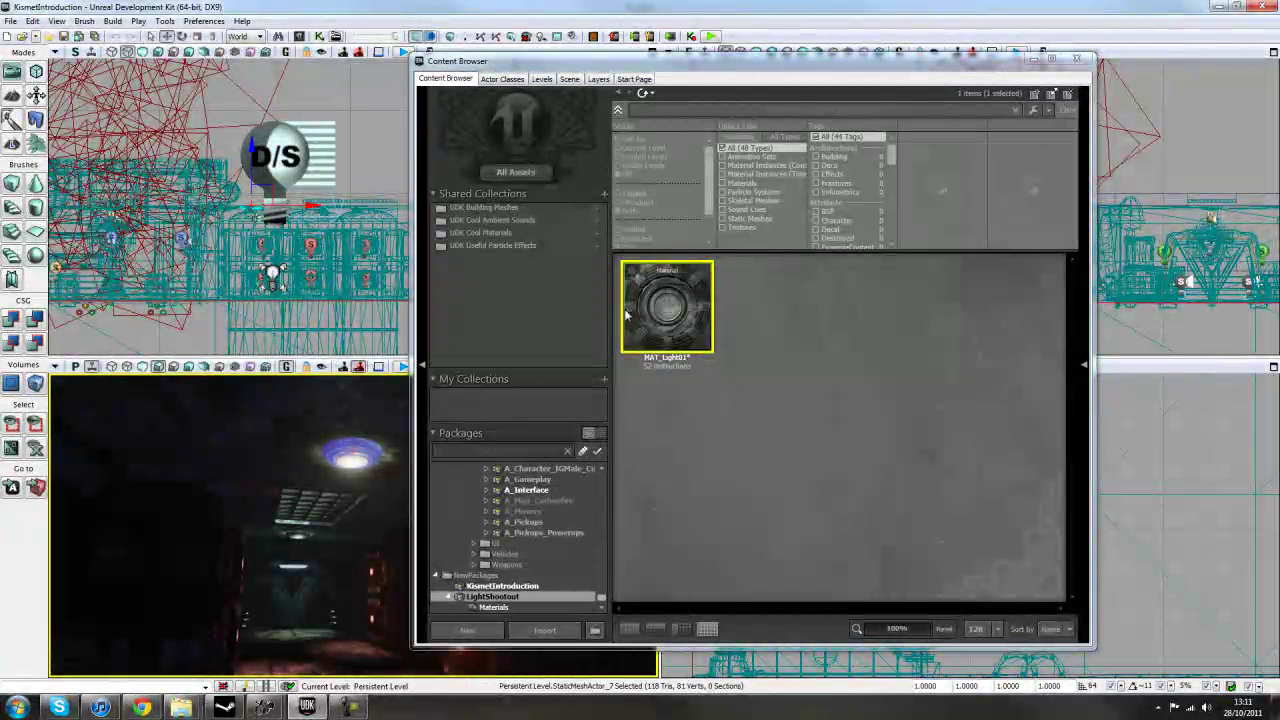
- Save the LightShootout package containing the MAT_Light01 material
{"action": "left_click", "coordinate": [699, 378]}
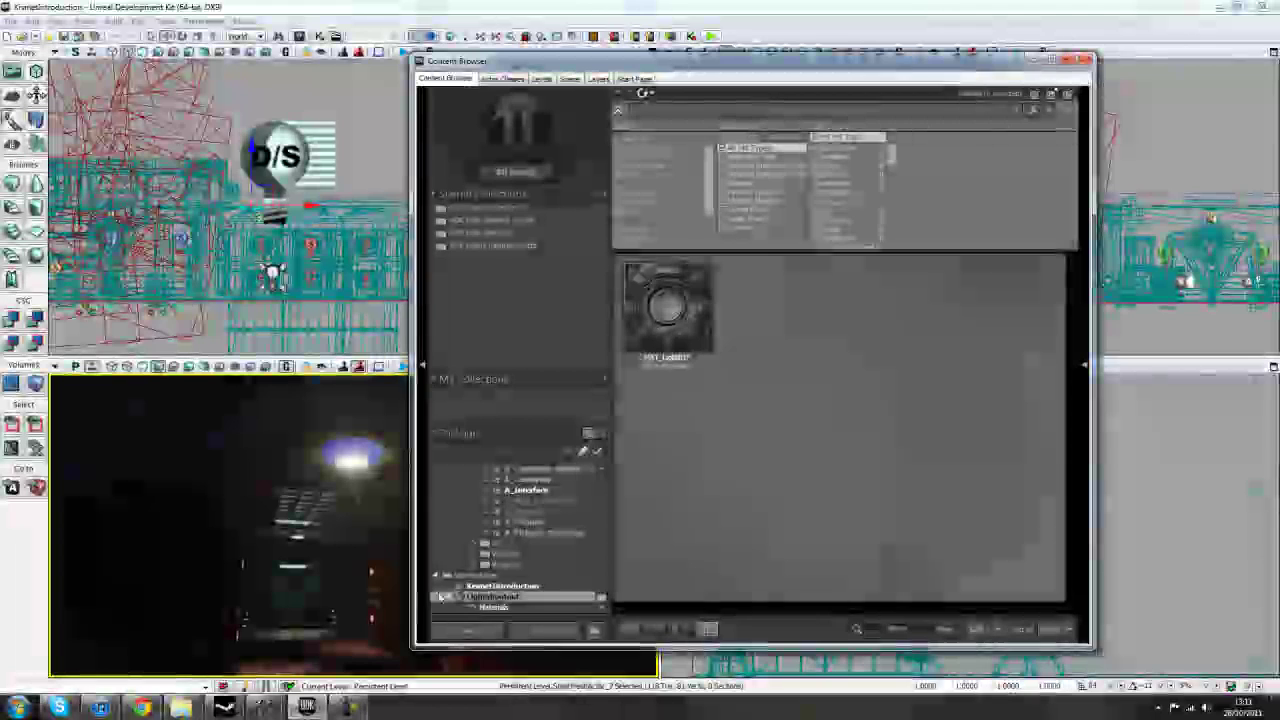
{"action": "right_click", "coordinate": [488, 596]}
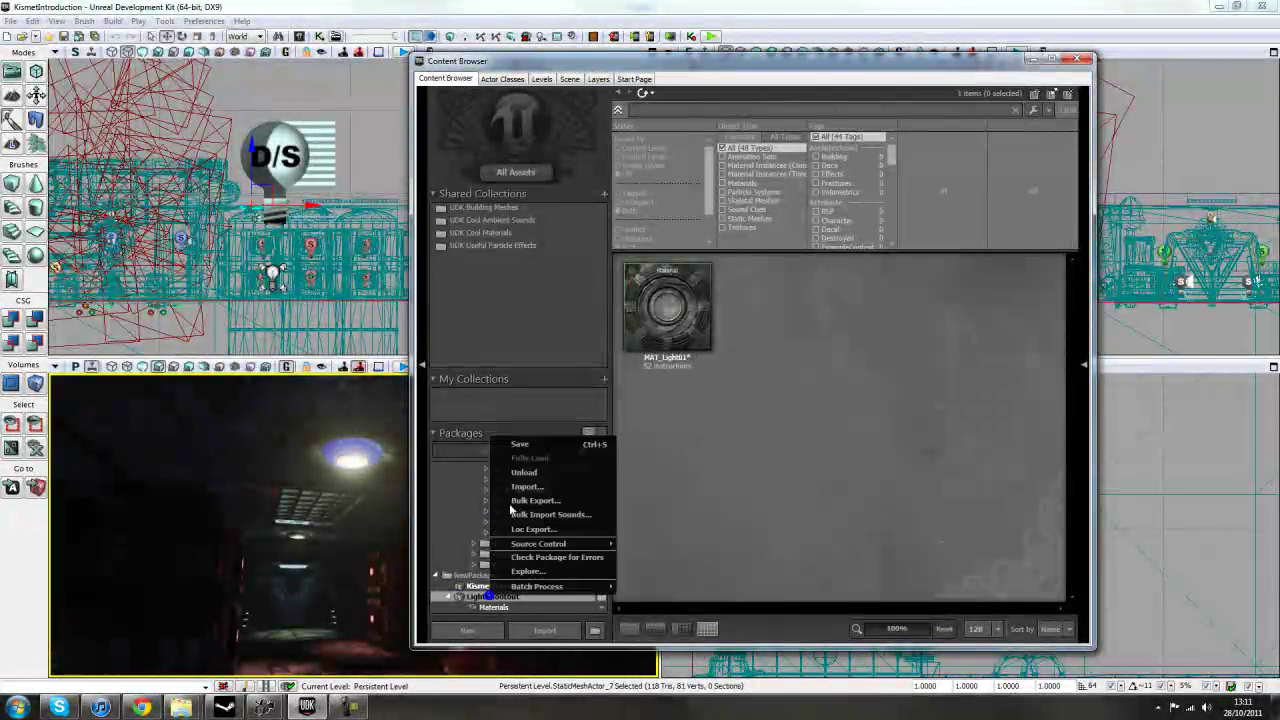
{"action": "left_click", "coordinate": [519, 445]}
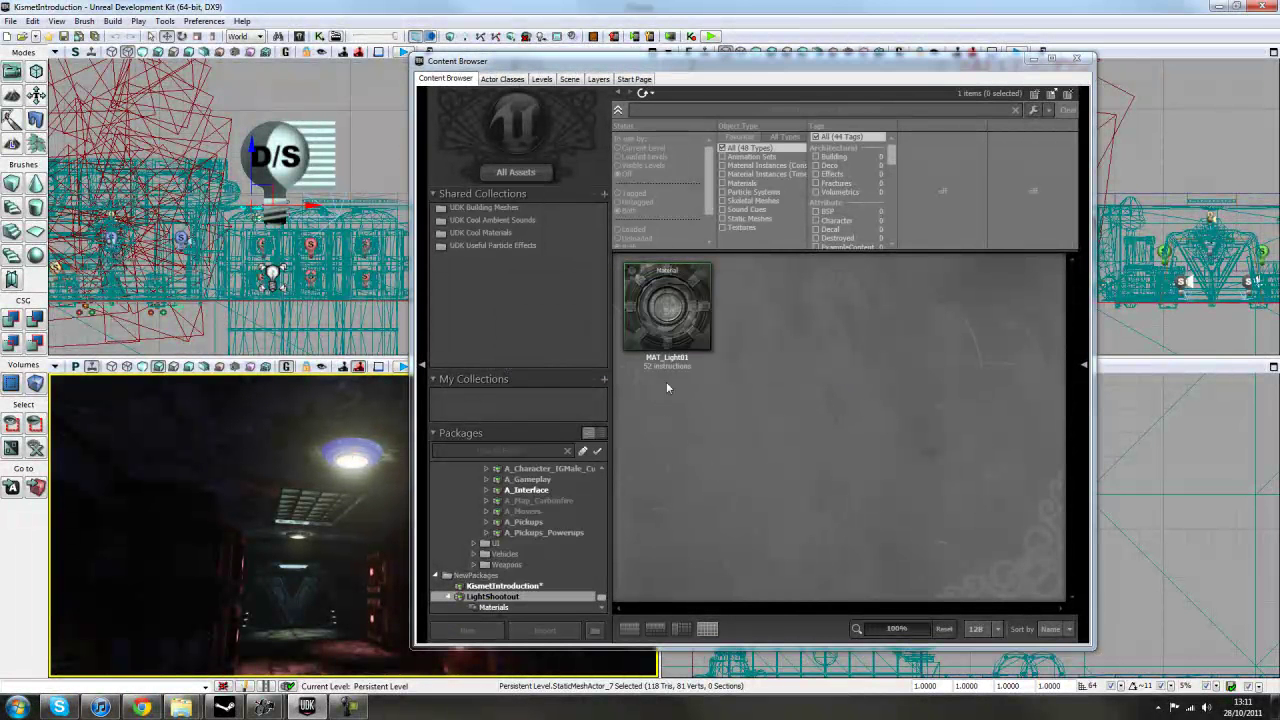
- Close the Content Browser, try duplicating the lit ceiling light beside the original, and delete the copy
{"action": "right_click_drag", "start_coordinate": [382, 432], "coordinate": [450, 438]}
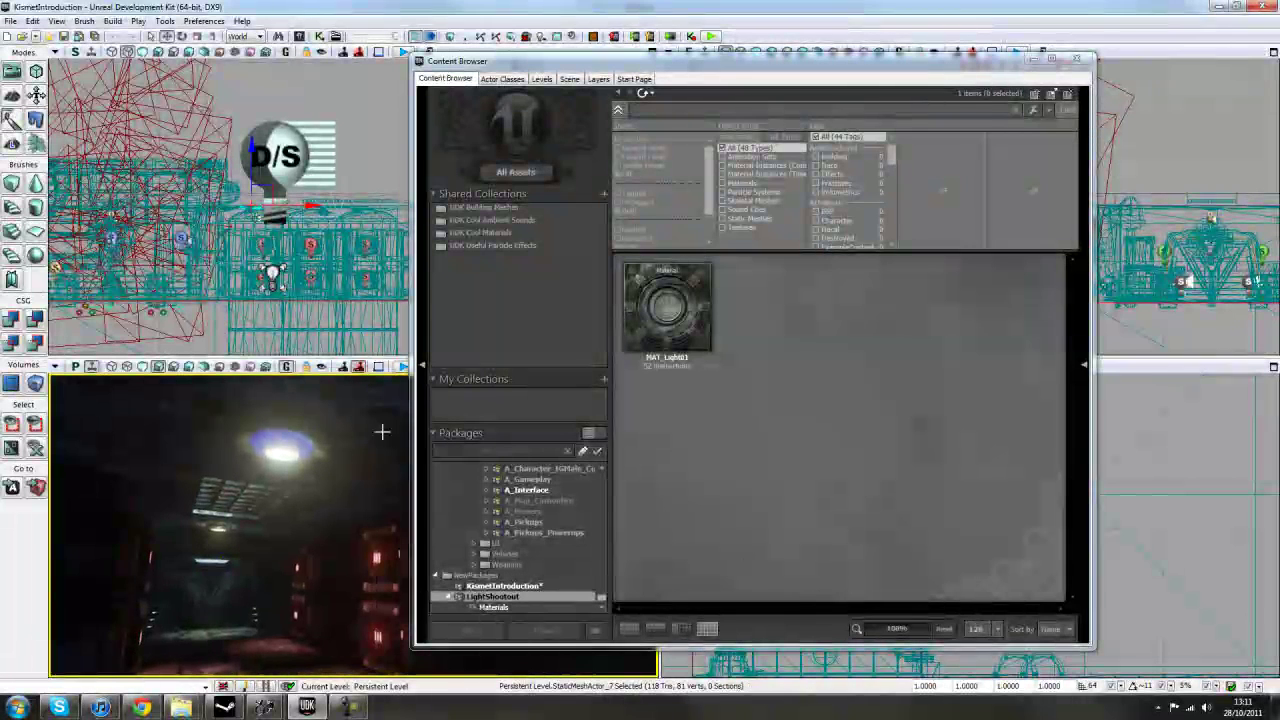
{"action": "right_click_drag", "start_coordinate": [302, 589], "coordinate": [370, 550]}
{"action": "right_click_drag", "start_coordinate": [270, 497], "coordinate": [298, 522]}
{"action": "right_click_drag", "start_coordinate": [261, 447], "coordinate": [301, 487]}
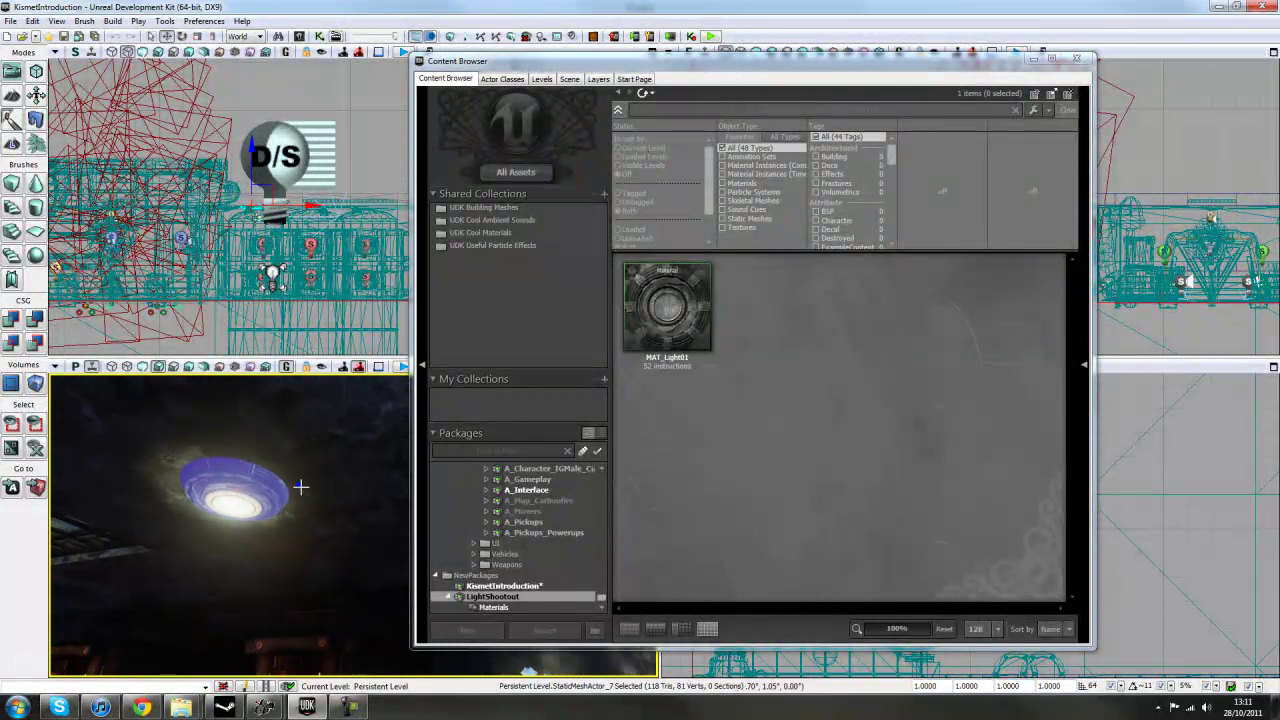
{"action": "left_click", "coordinate": [1078, 59]}
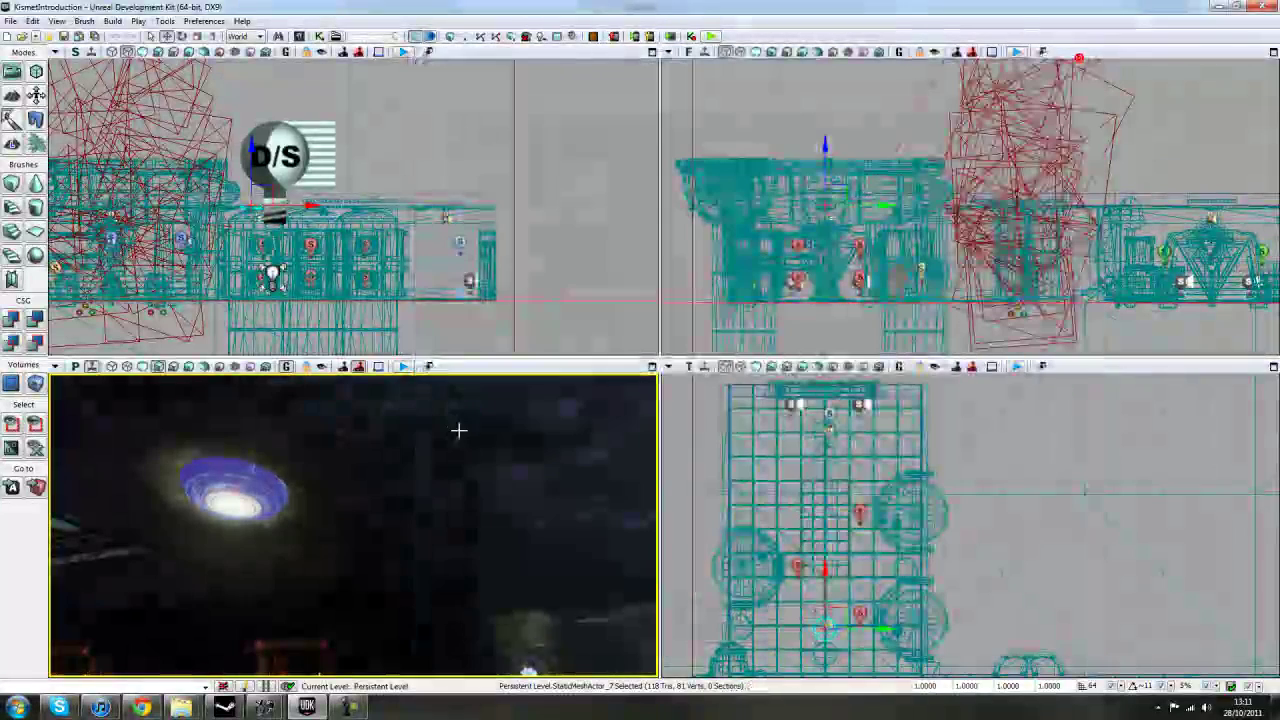
{"action": "mouse_move", "coordinate": [440, 497]}
{"action": "right_mouse_down"}
{"action": "mouse_move", "coordinate": [474, 500]}
{"action": "mouse_move", "coordinate": [428, 493]}
{"action": "right_mouse_up"}
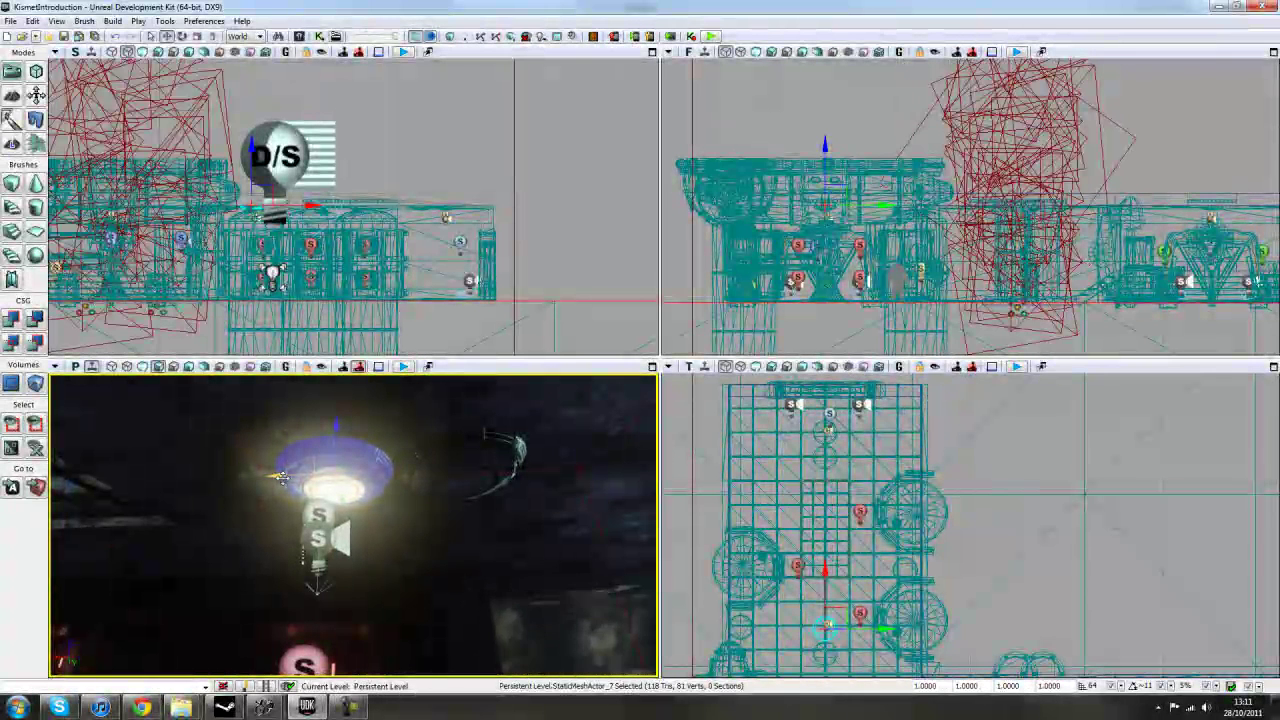
{"action": "left_click_drag", "start_coordinate": [265, 477], "coordinate": [165, 480], "text": "alt"}
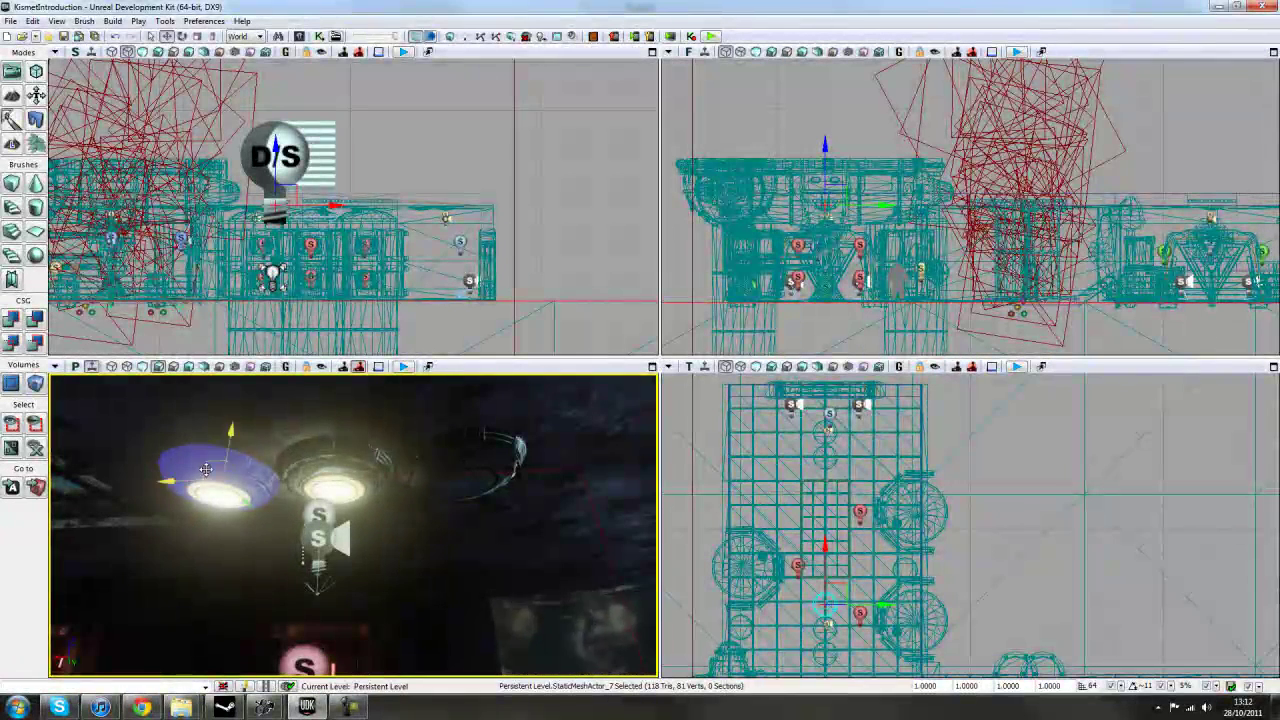
{"action": "right_click_drag", "start_coordinate": [290, 524], "coordinate": [265, 512]}
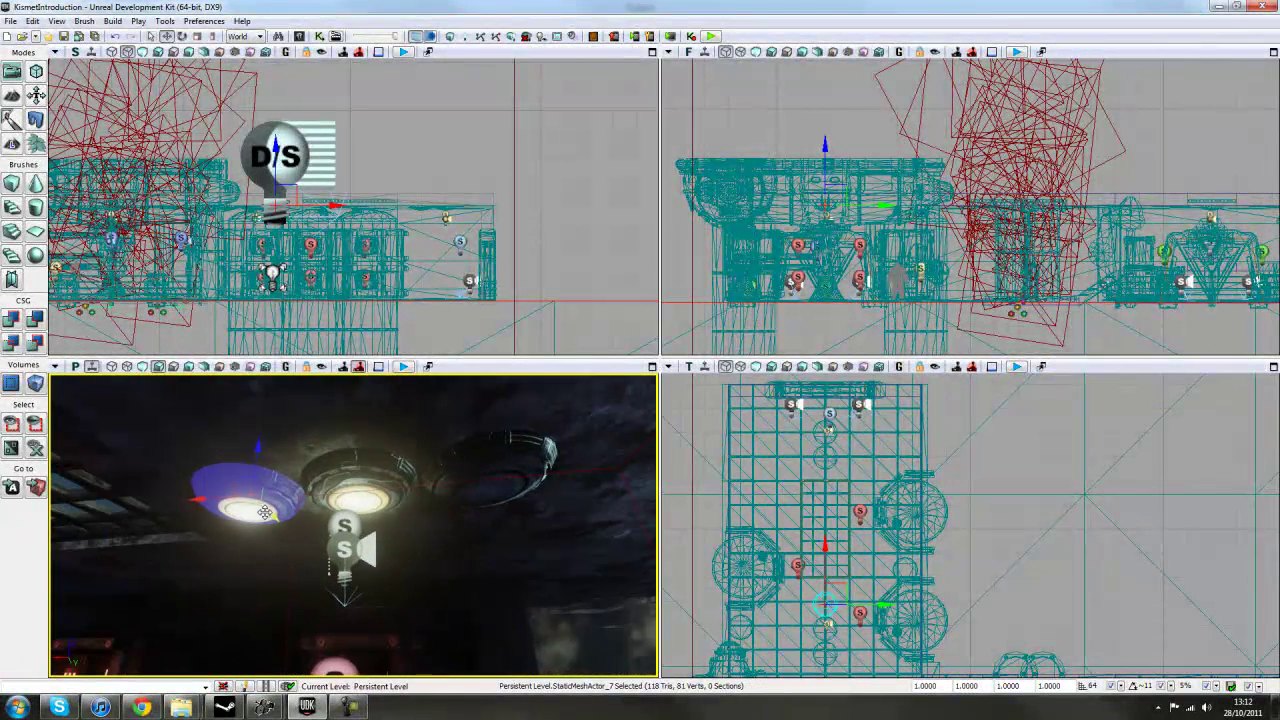
{"action": "key", "text": "Delete"}
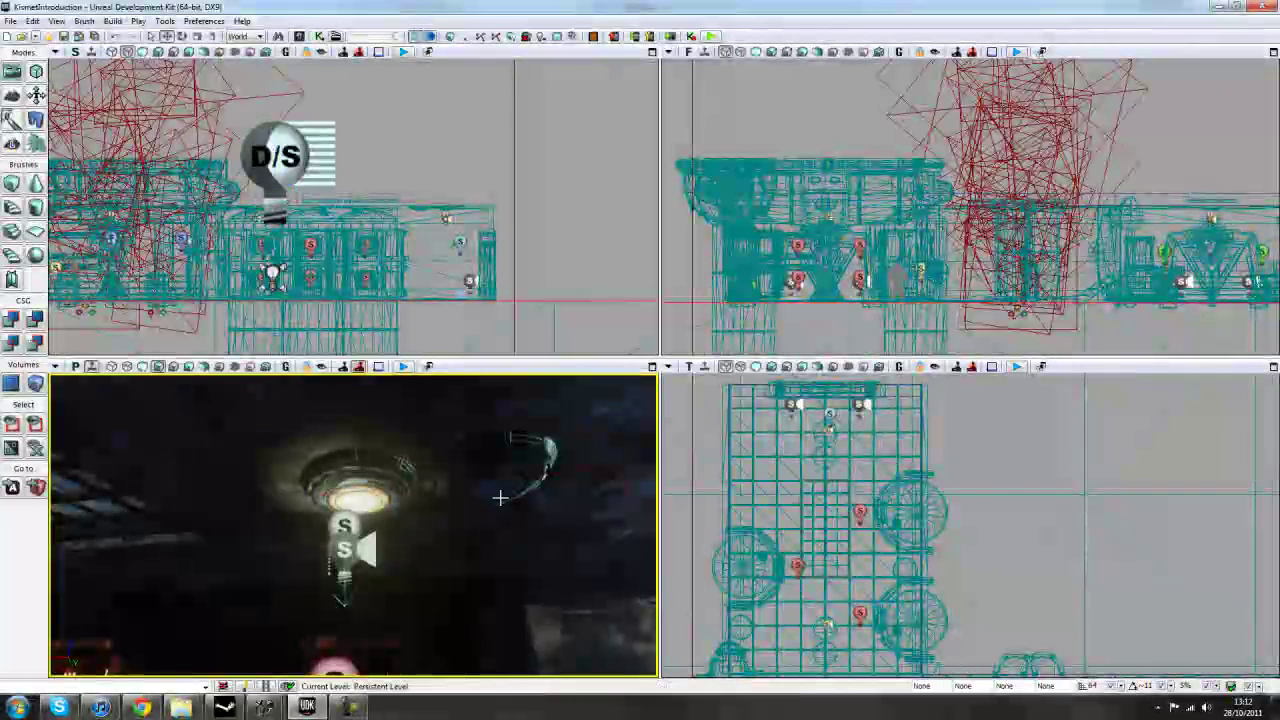
{"action": "key", "text": "ctrl+z"}
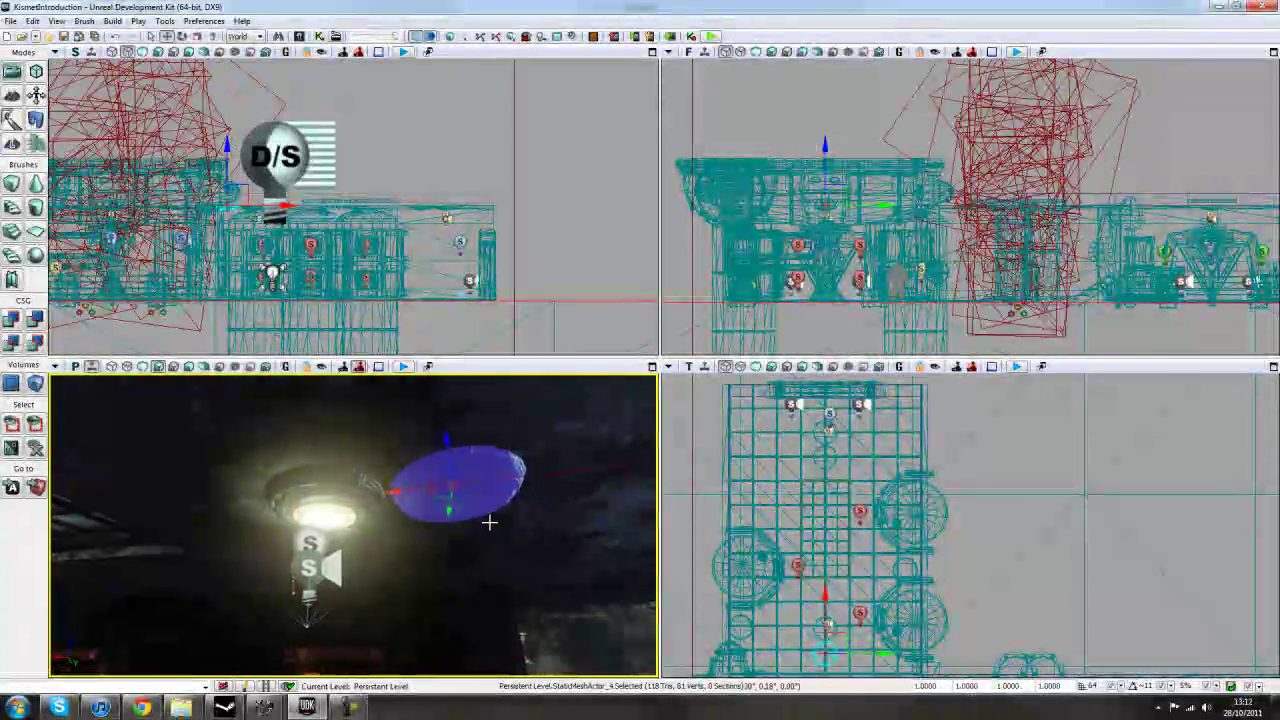
- Open the properties of the unlit ceiling light mesh and expand its Static Mesh Component to reach the Materials list
{"action": "right_click", "coordinate": [490, 517]}
{"action": "left_click", "coordinate": [467, 509]}
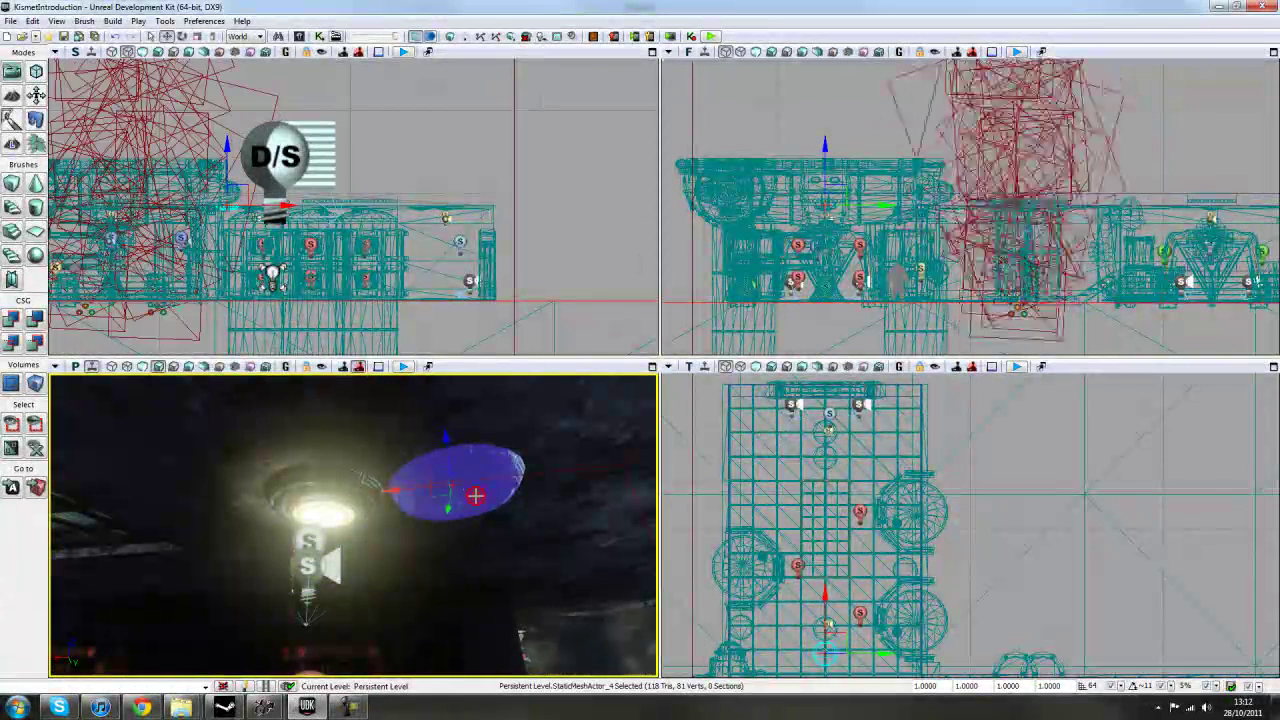
{"action": "double_click", "coordinate": [475, 495]}
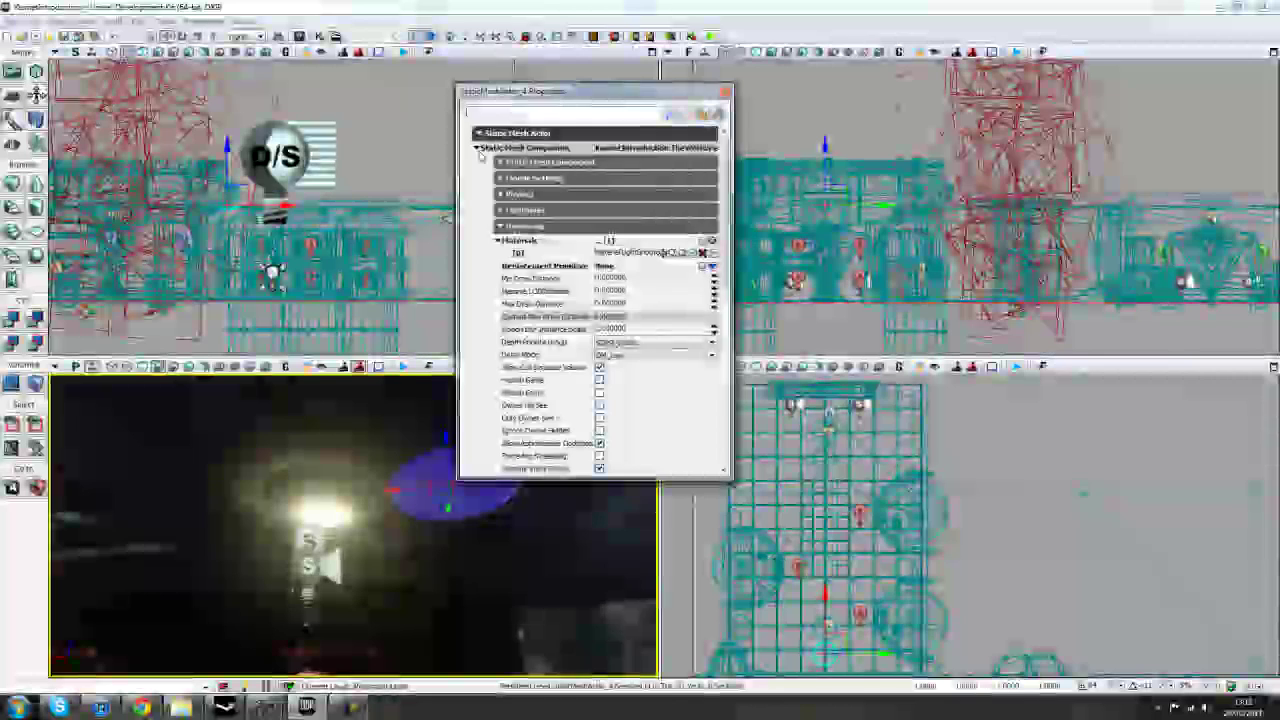
{"action": "left_click", "coordinate": [479, 133]}
{"action": "left_click", "coordinate": [479, 133]}
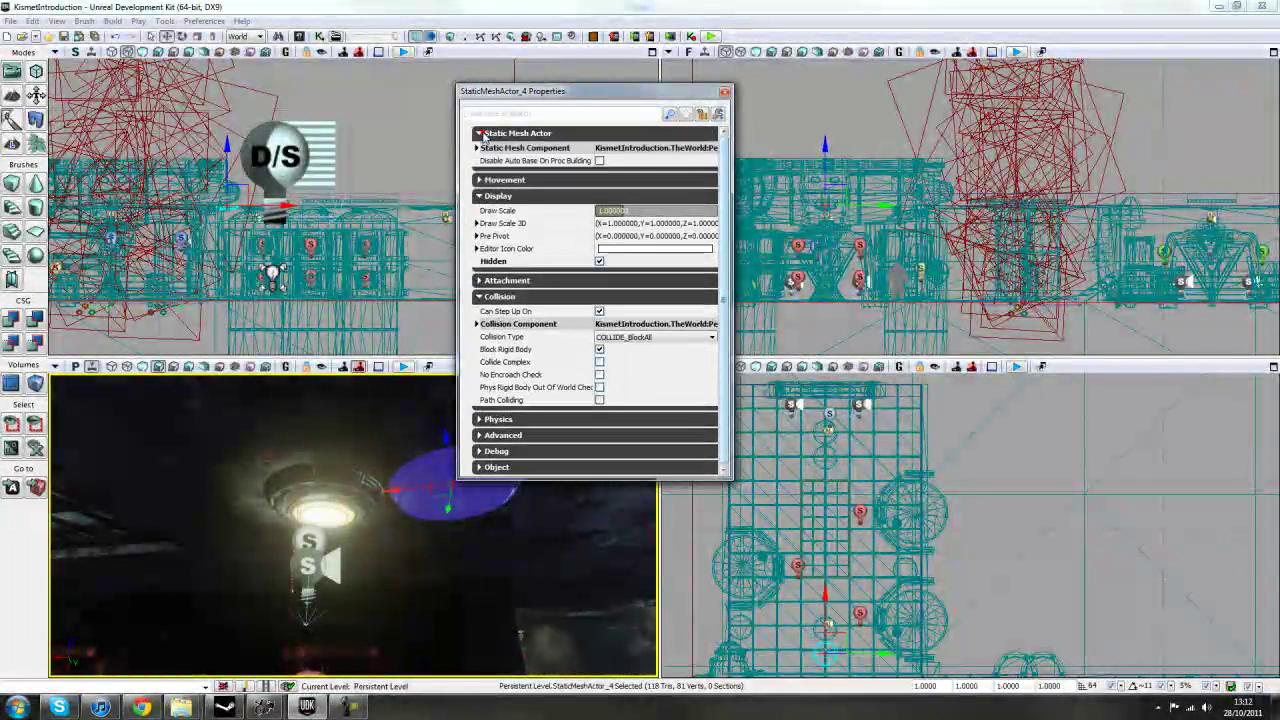
{"action": "left_click", "coordinate": [477, 148]}
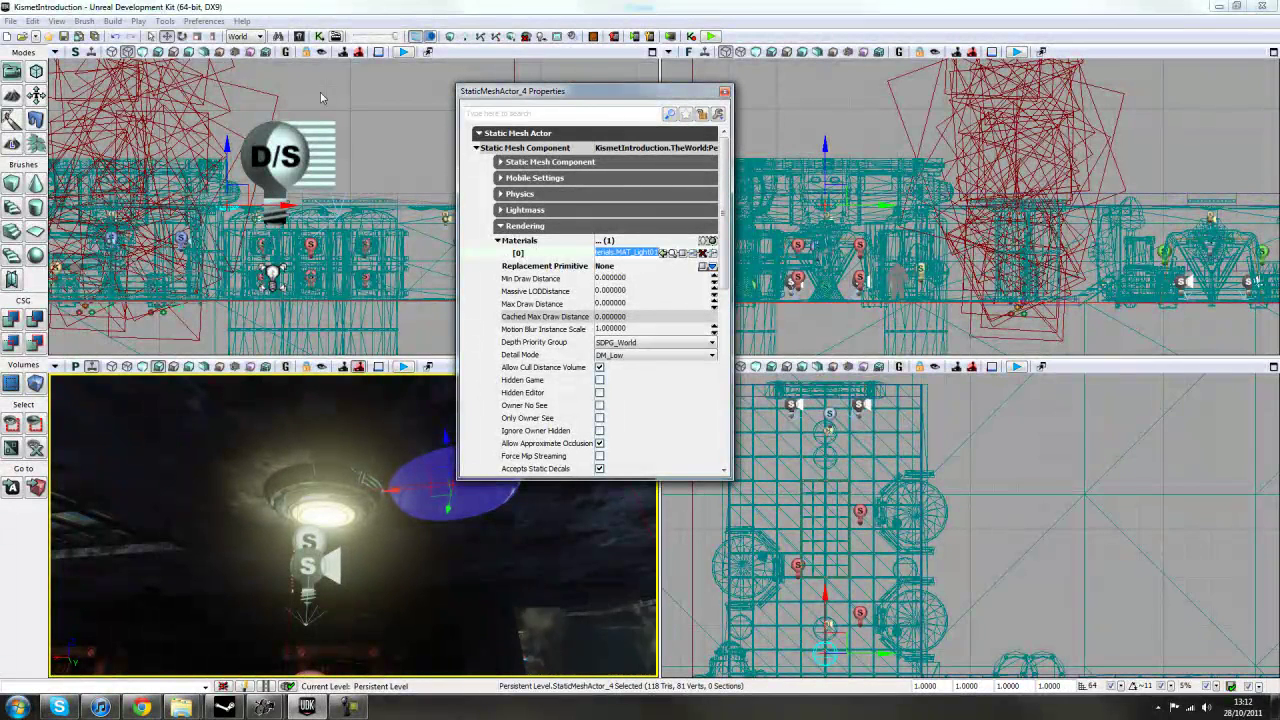
- Clear the unlit light's Materials [0] slot, reassign MAT_Light01 from the Content Browser to it, and close the Content Browser
{"action": "left_click", "coordinate": [302, 38]}
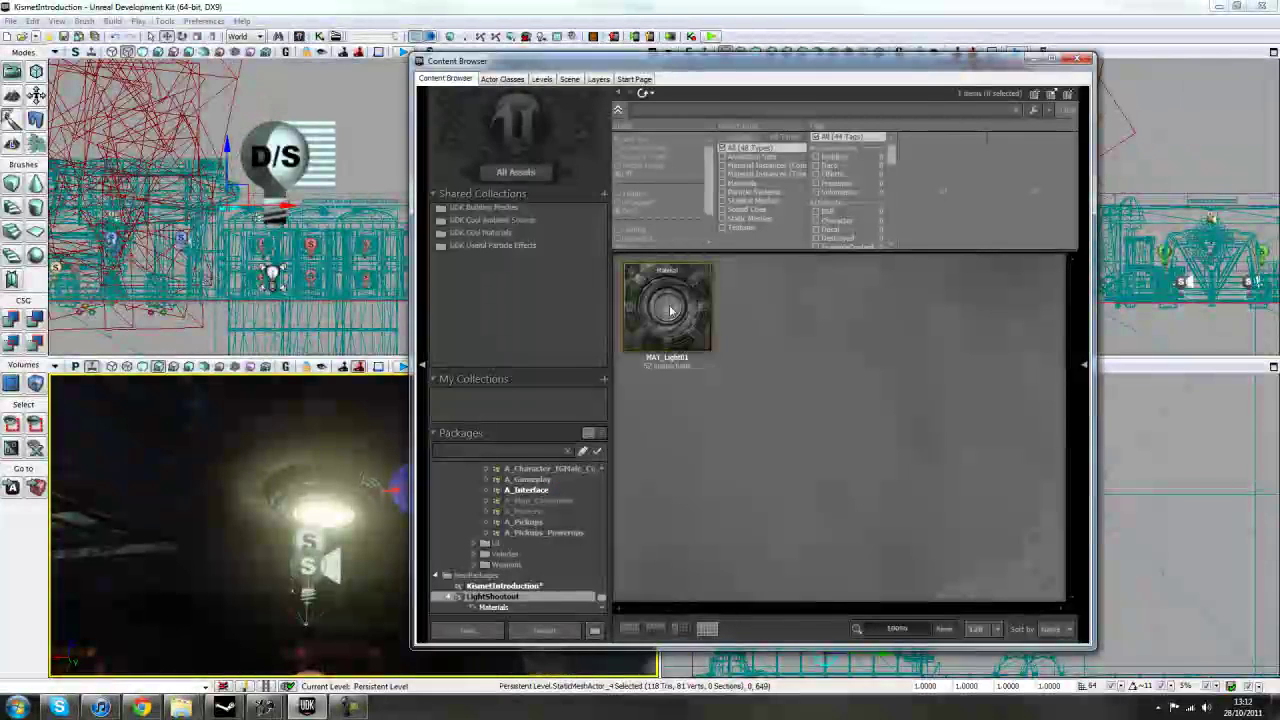
{"action": "left_click", "coordinate": [669, 311]}
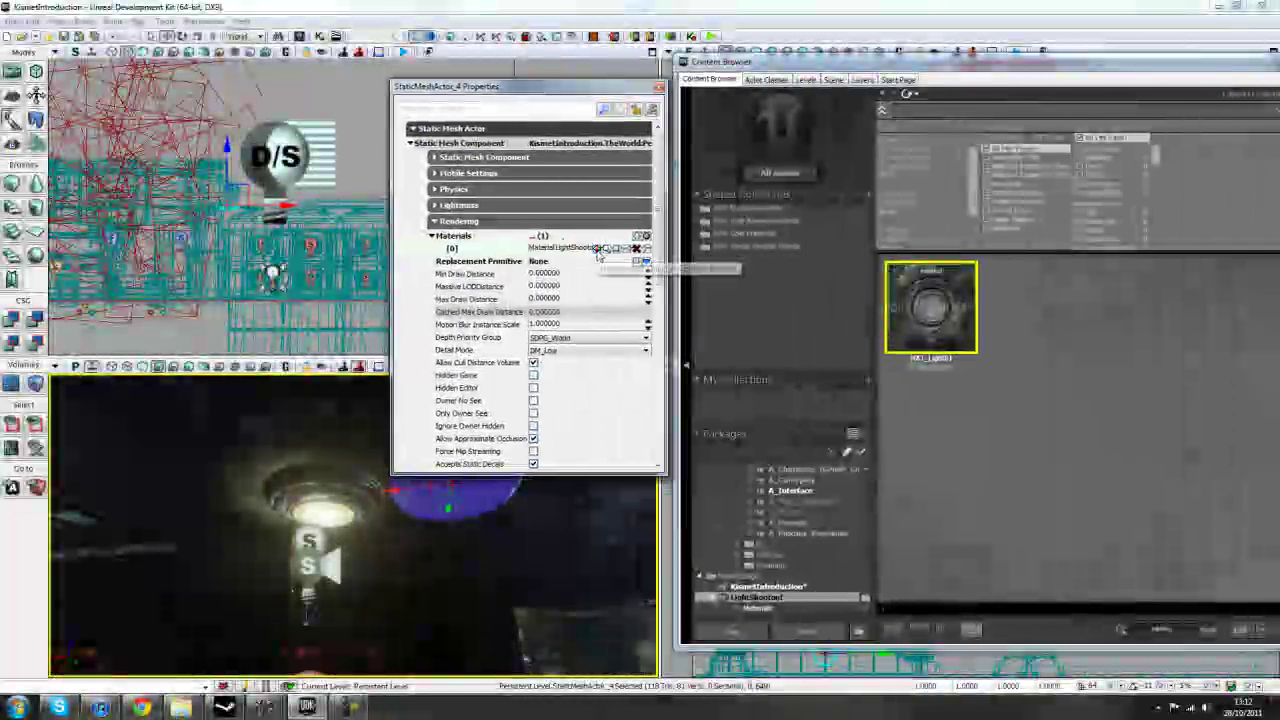
{"action": "left_click", "coordinate": [597, 247]}
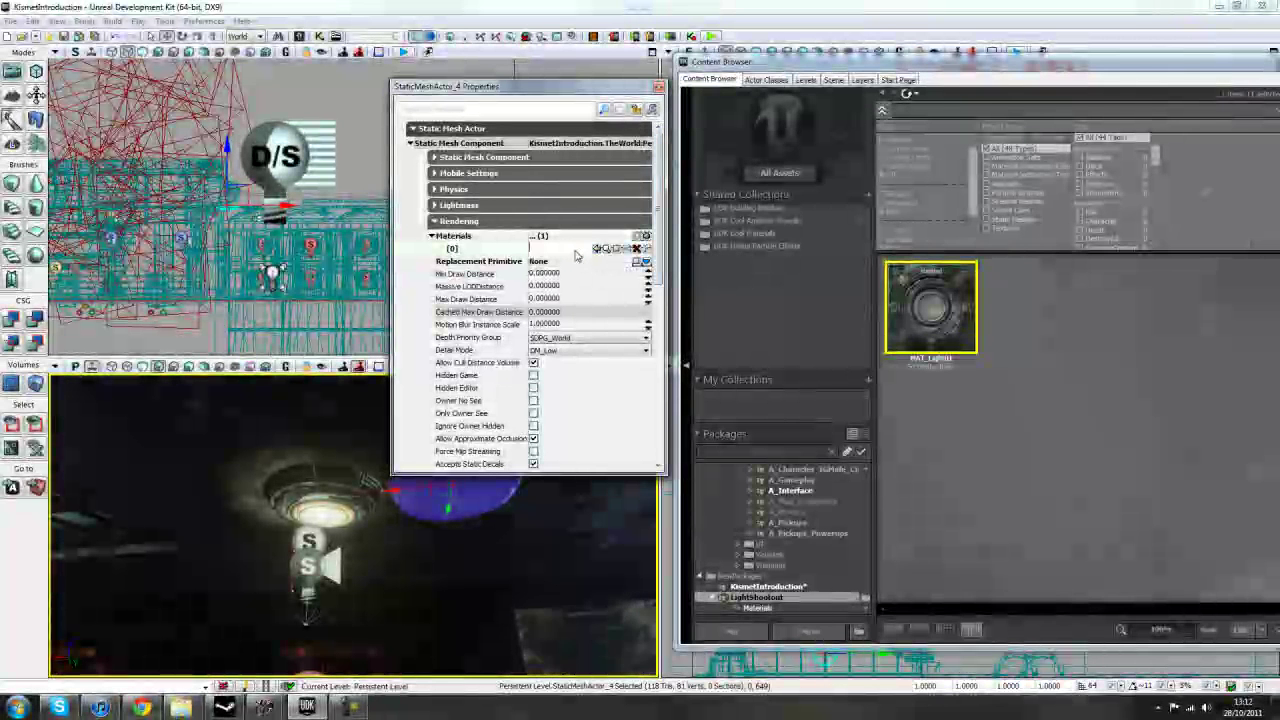
{"action": "key", "text": "ctrl+z"}
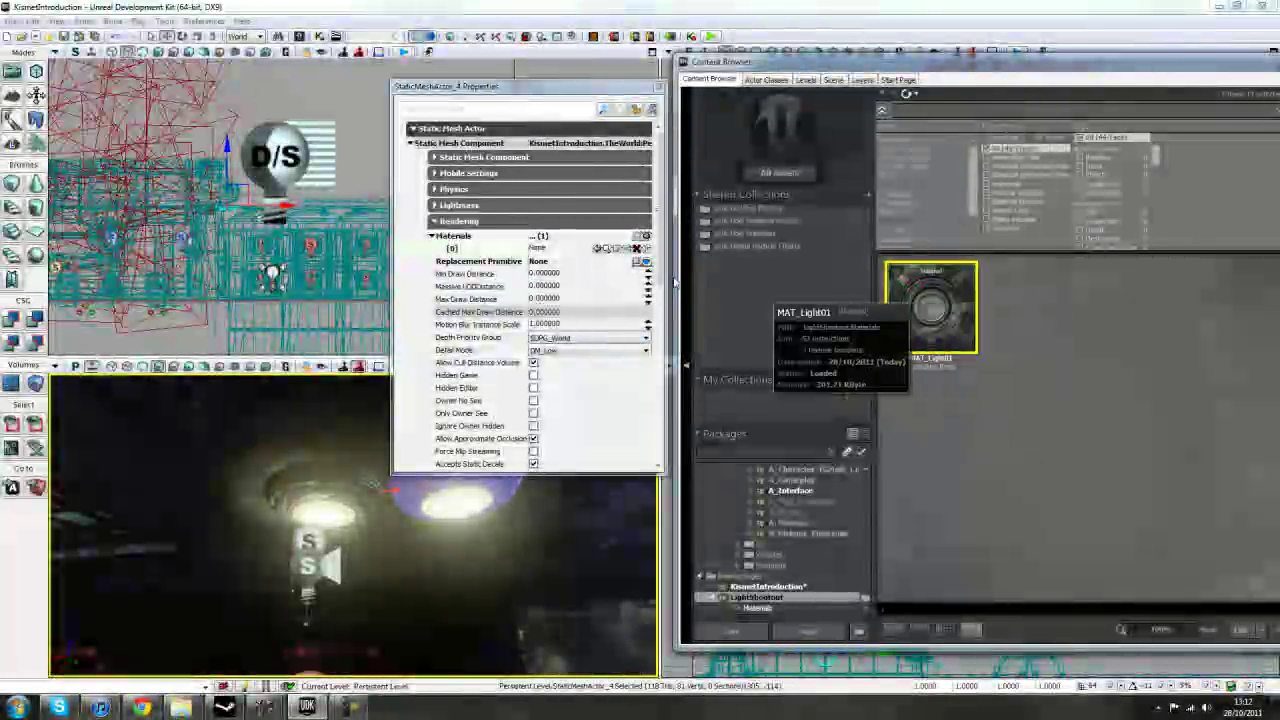
{"action": "left_click", "coordinate": [597, 248]}
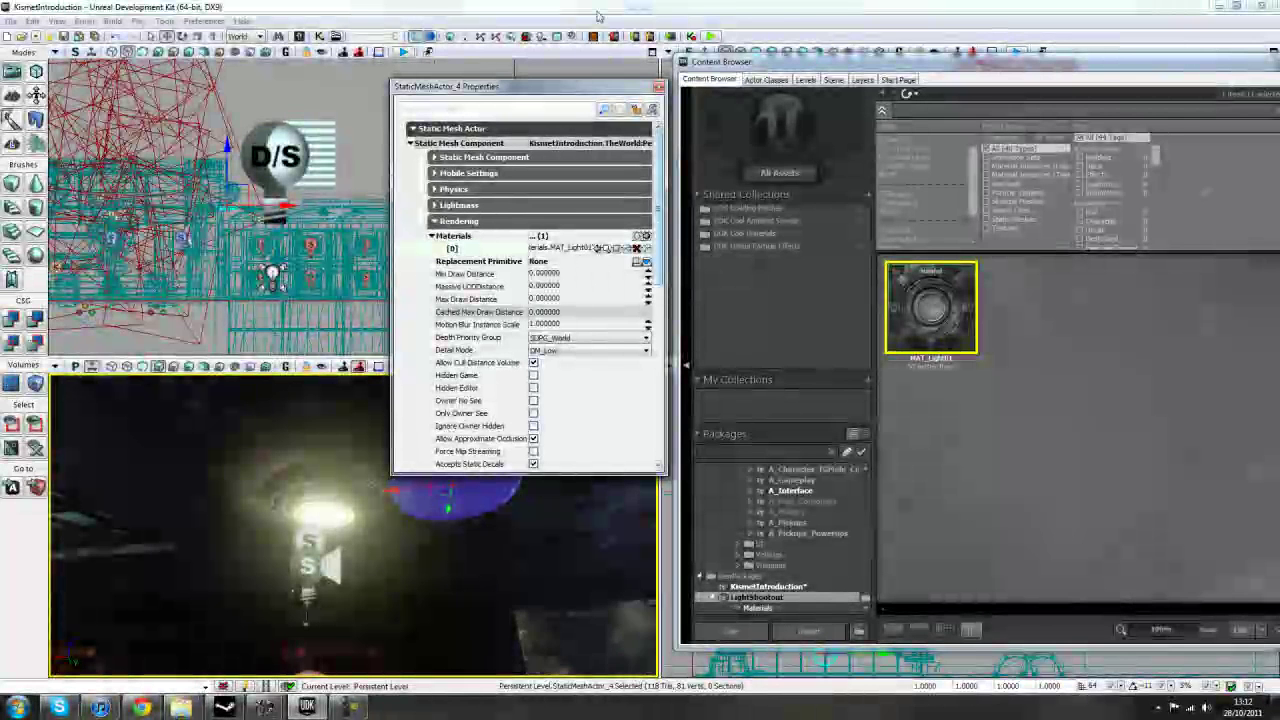
{"action": "left_click_drag", "start_coordinate": [568, 98], "coordinate": [656, 92]}
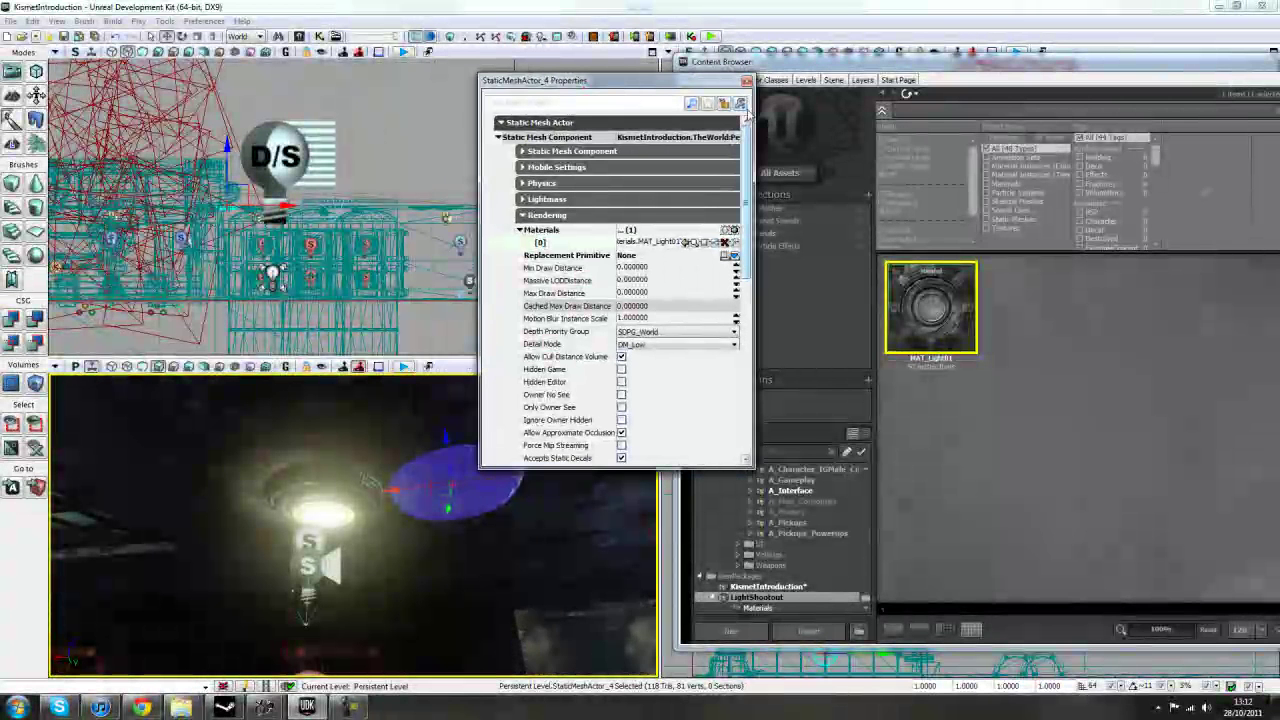
{"action": "left_click_drag", "start_coordinate": [847, 62], "coordinate": [530, 65]}
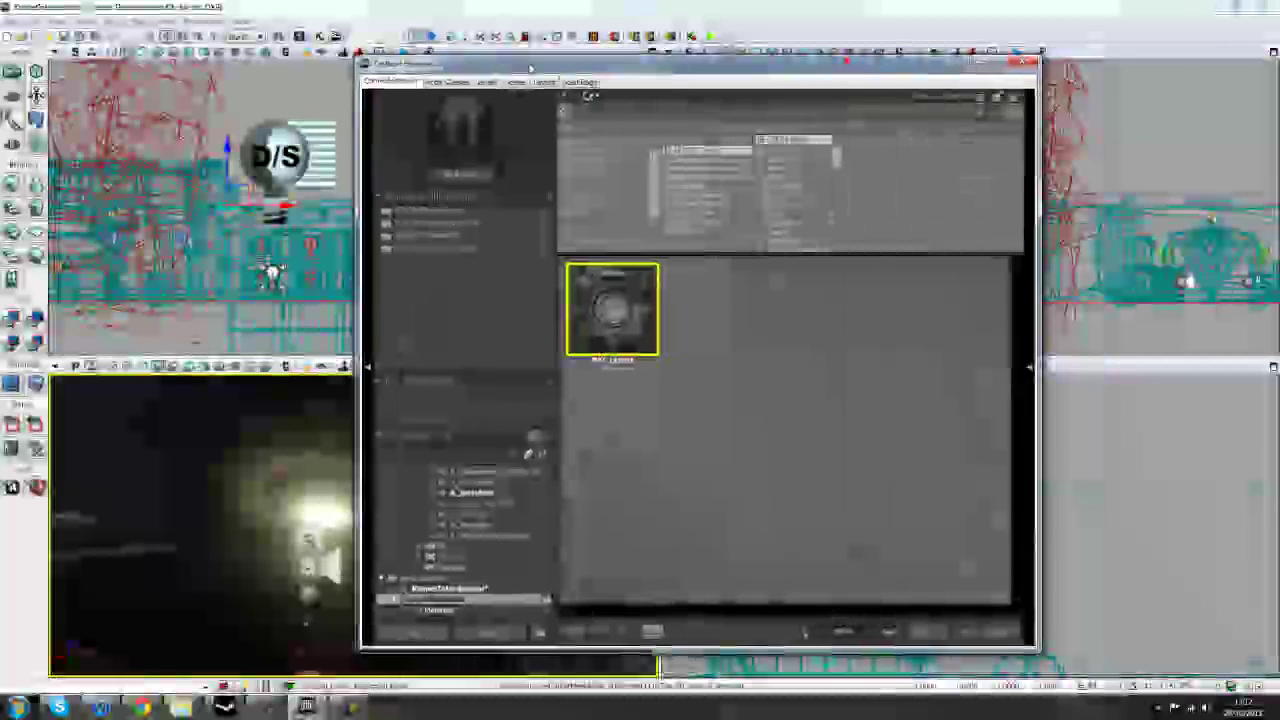
{"action": "left_click", "coordinate": [1030, 63]}
{"action": "right_click_drag", "start_coordinate": [589, 541], "coordinate": [606, 526]}
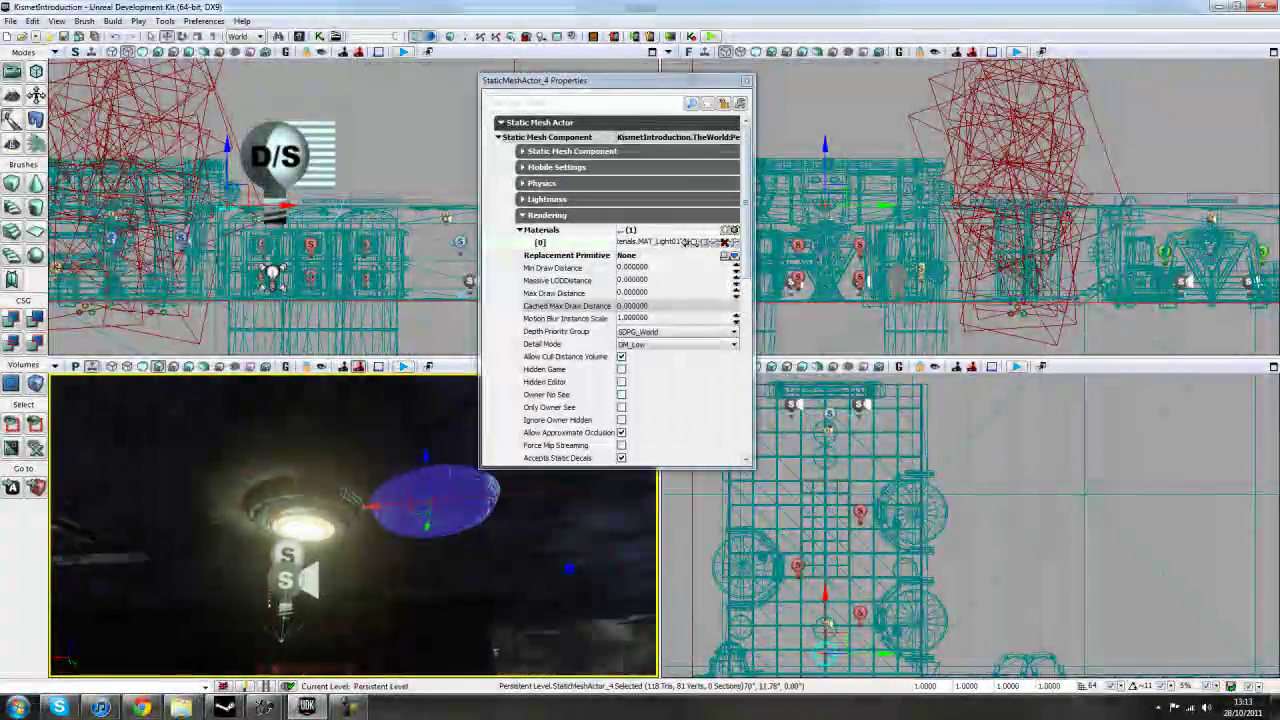
- Check the unlit light's Hidden display setting and compare both ceiling light meshes with game view on and off
{"action": "left_click", "coordinate": [499, 137]}
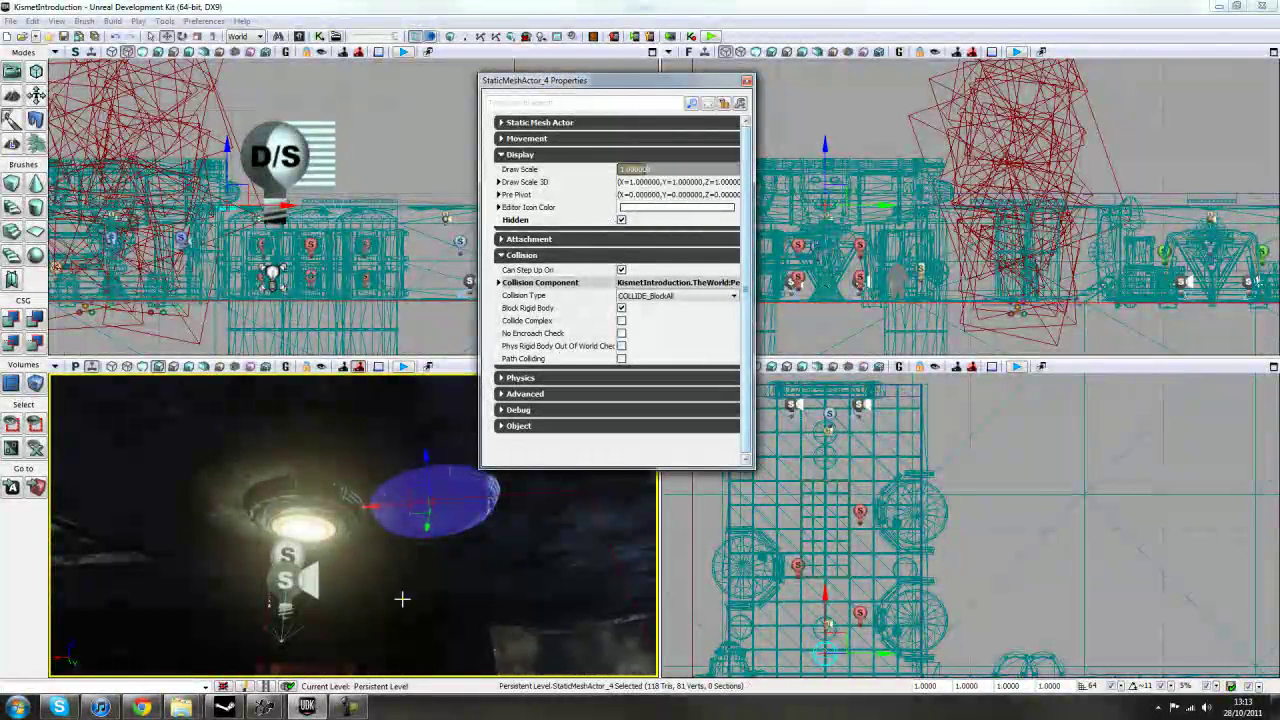
{"action": "left_click_drag", "start_coordinate": [400, 600], "coordinate": [412, 600]}
{"action": "right_click_drag", "start_coordinate": [437, 572], "coordinate": [410, 573]}
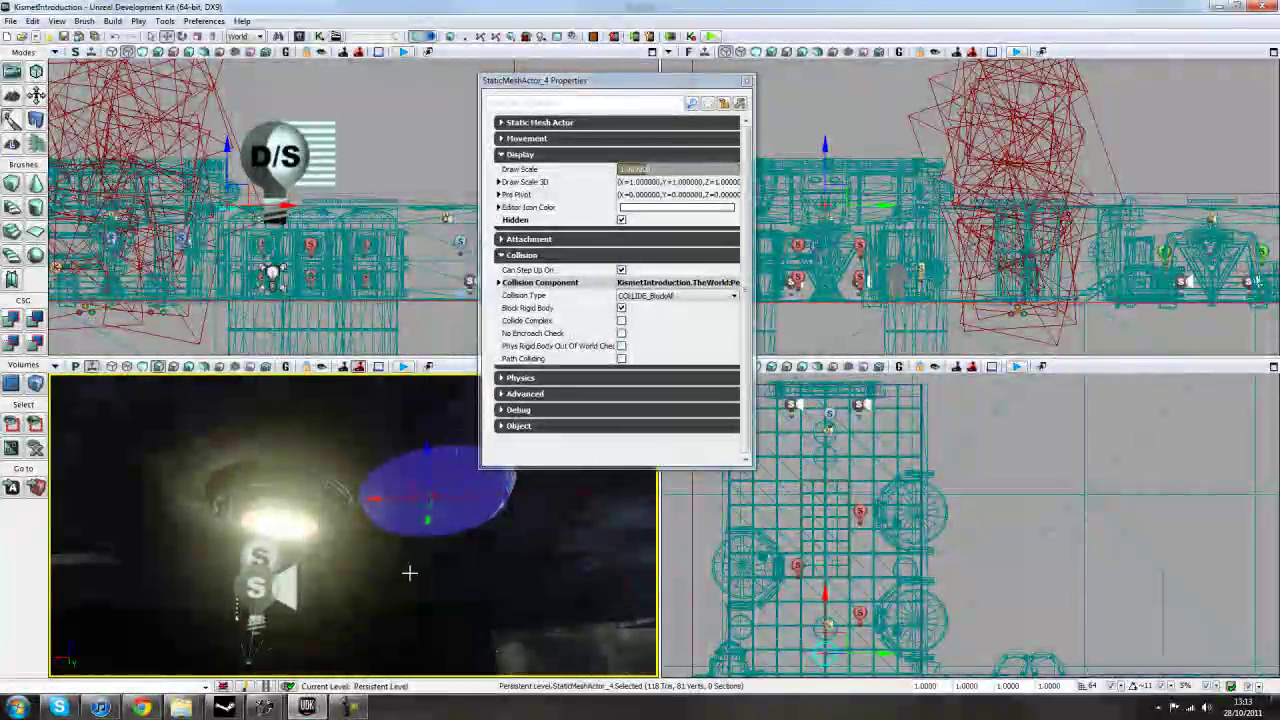
{"action": "key", "text": "g"}
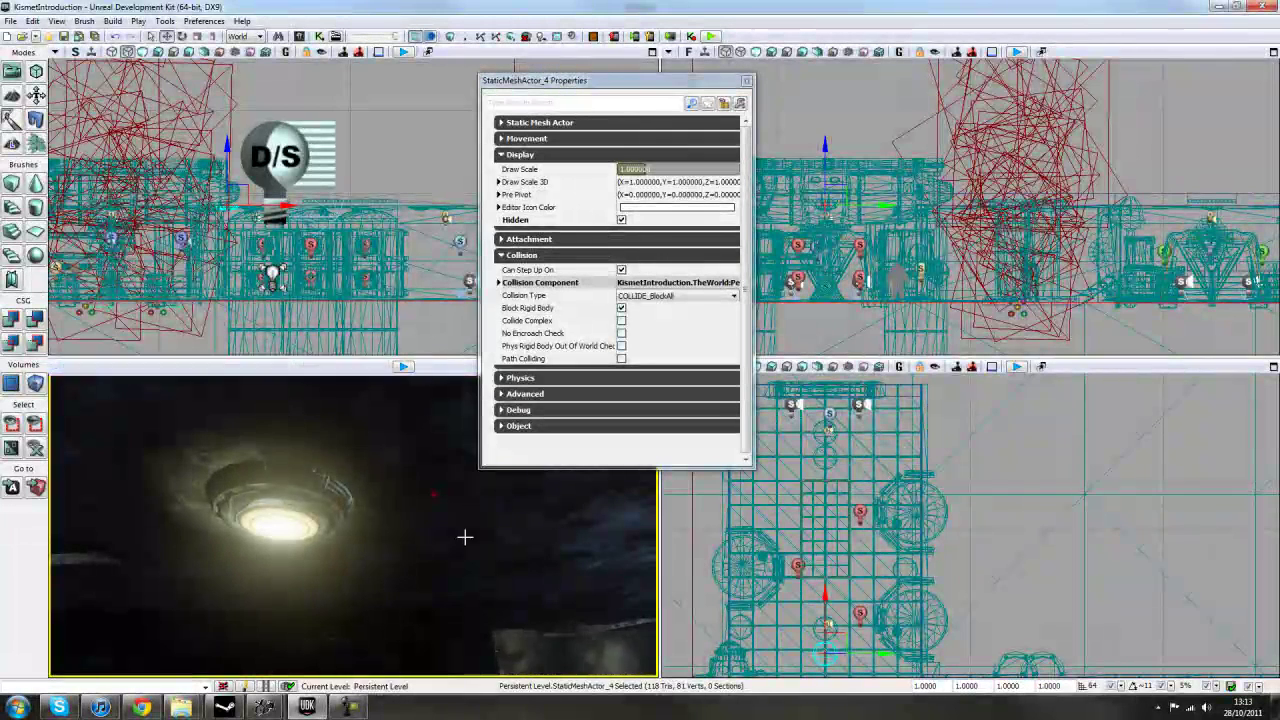
{"action": "key", "text": "g"}
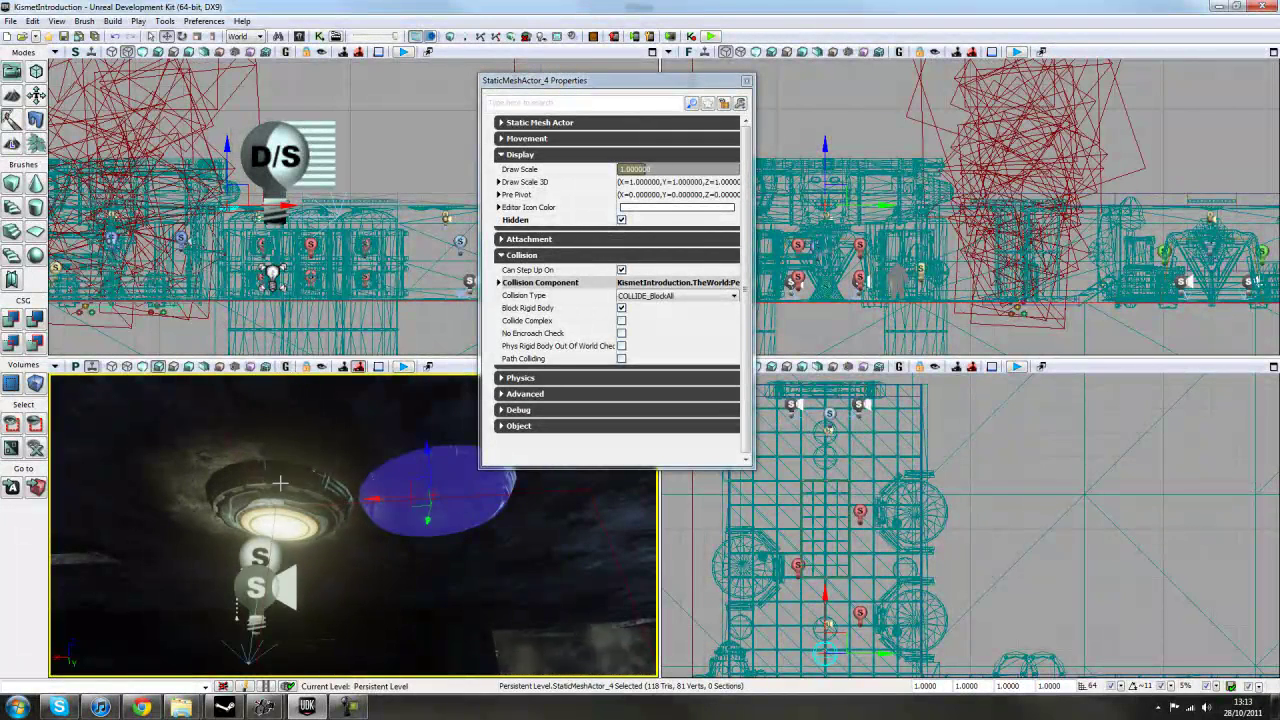
{"action": "mouse_move", "coordinate": [432, 556]}
{"action": "right_mouse_down"}
{"action": "mouse_move", "coordinate": [423, 563]}
{"action": "mouse_move", "coordinate": [438, 571]}
{"action": "right_mouse_up"}
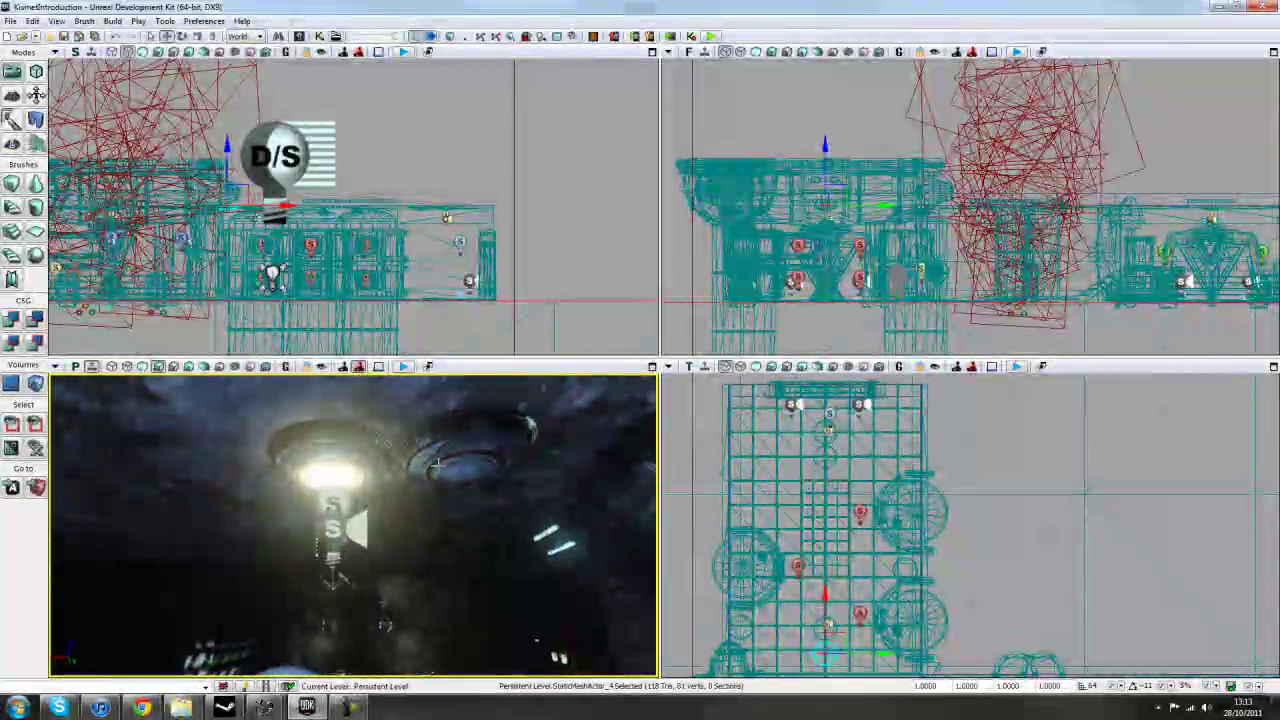
{"action": "right_click_drag", "start_coordinate": [343, 578], "coordinate": [90, 690]}
{"action": "right_click", "coordinate": [84, 698]}
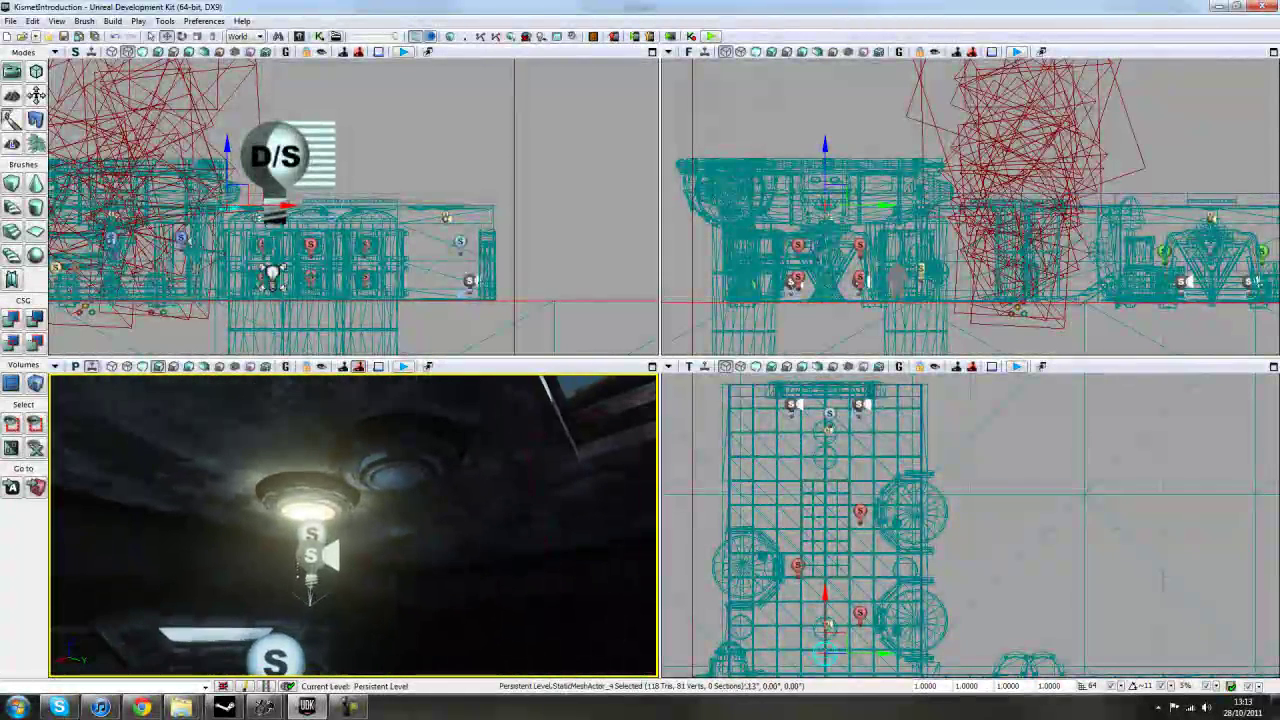
{"action": "right_click_drag", "start_coordinate": [523, 386], "coordinate": [523, 386]}
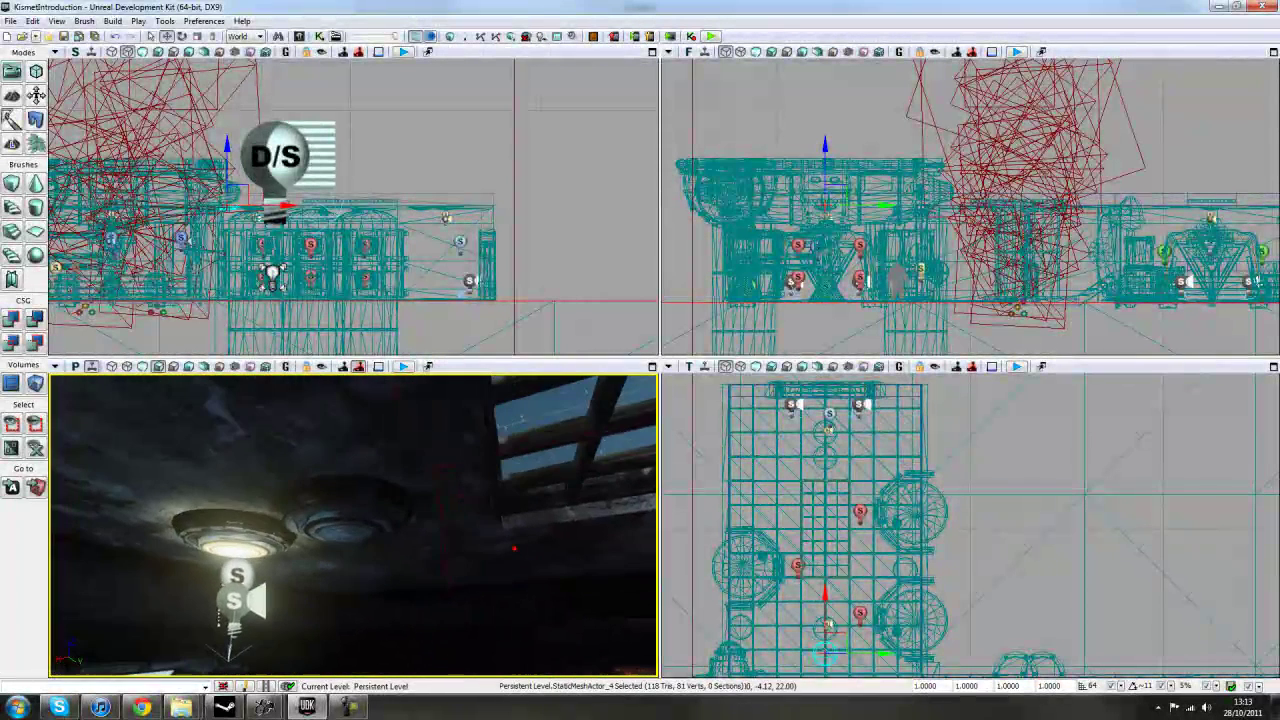
- Select the lit ceiling light and extend the selection to all matching ceiling light static meshes in the level
{"action": "right_click_drag", "start_coordinate": [386, 533], "coordinate": [386, 545]}
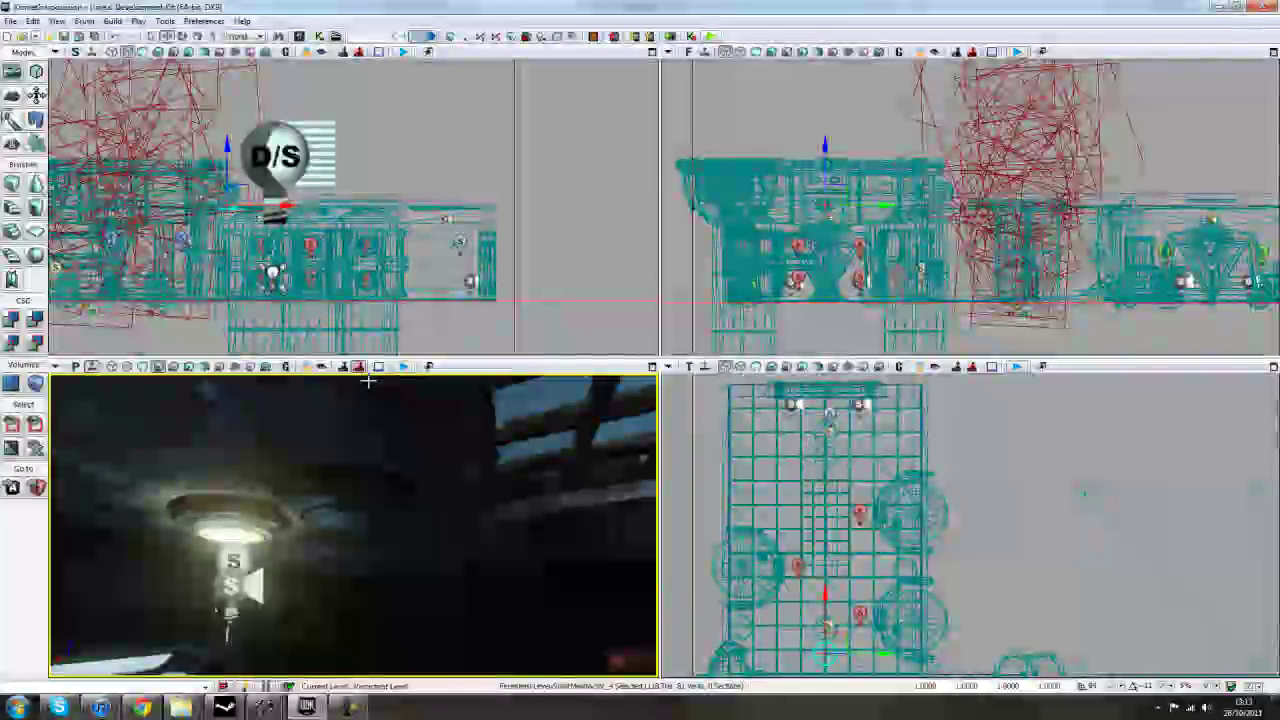
{"action": "right_click_drag", "start_coordinate": [417, 491], "coordinate": [418, 491]}
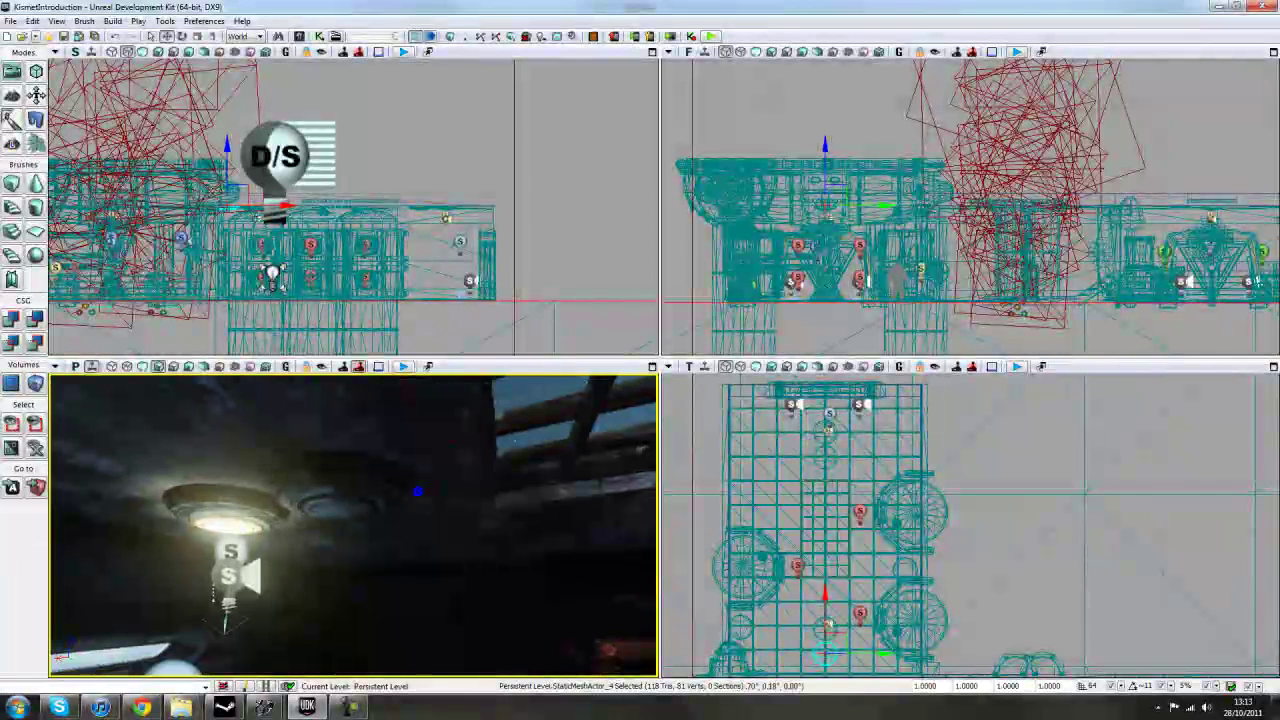
{"action": "left_click", "coordinate": [227, 497]}
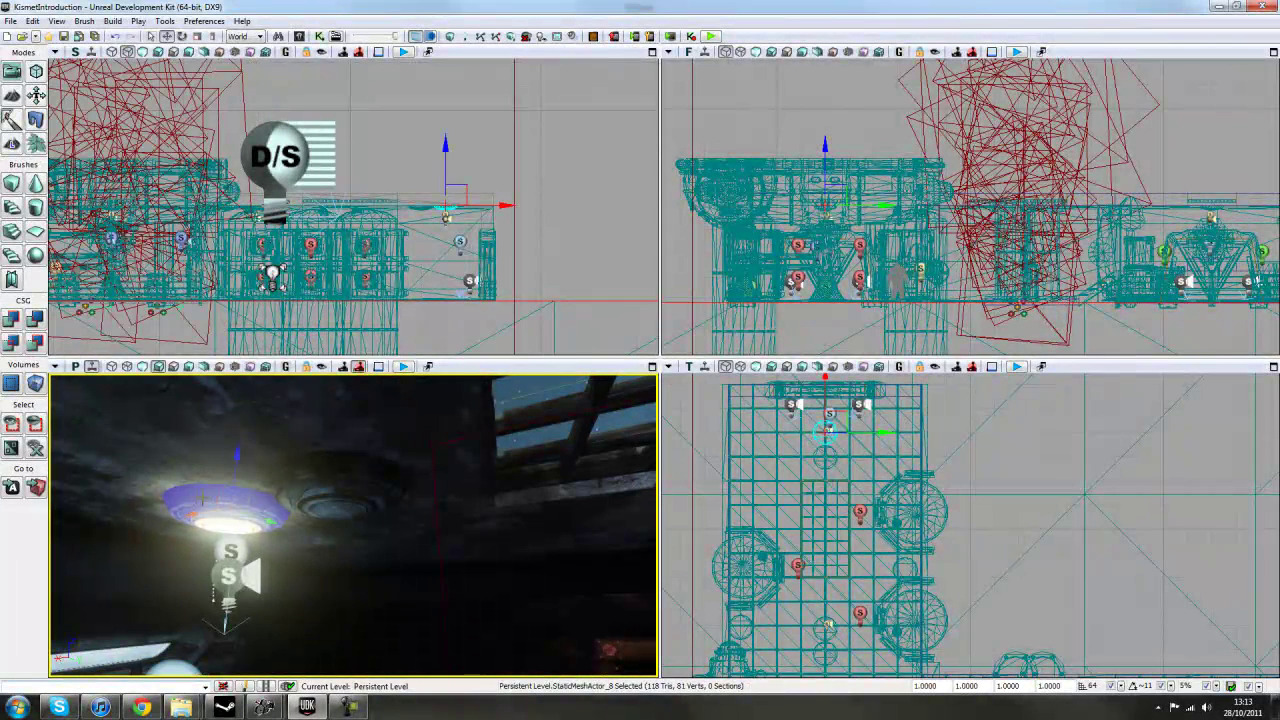
{"action": "right_click", "coordinate": [205, 497]}
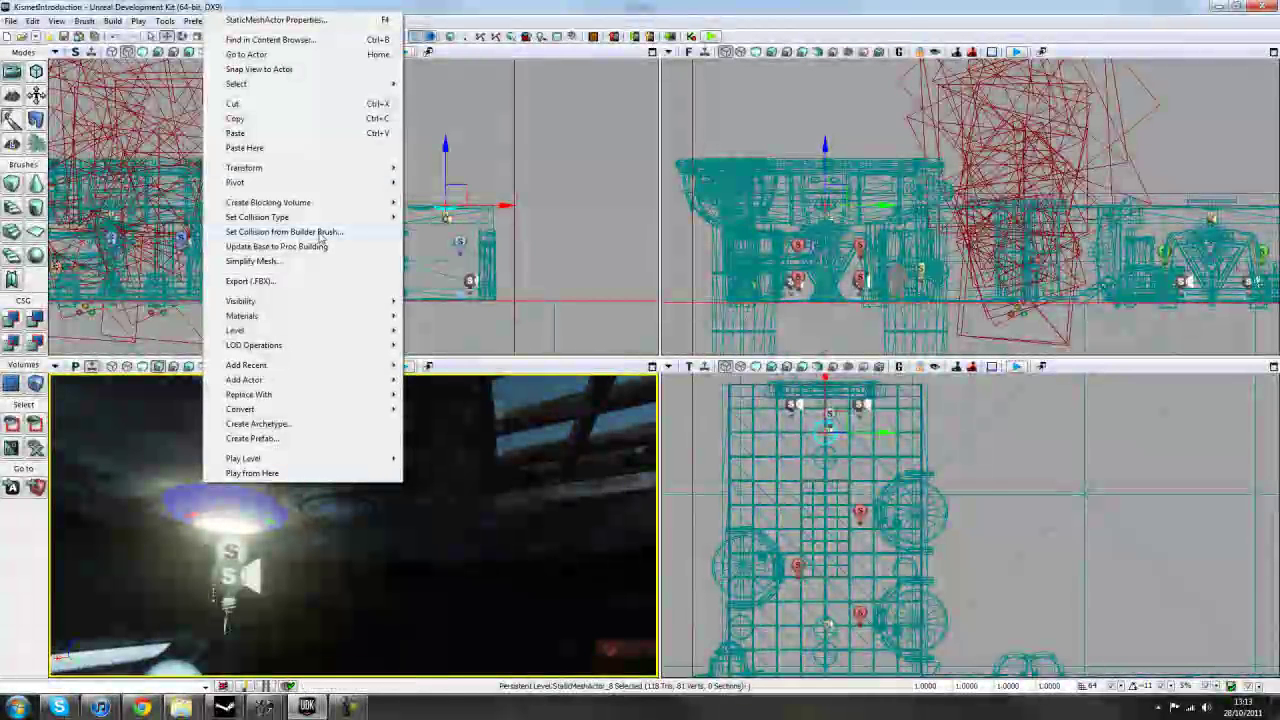
{"action": "mouse_move", "coordinate": [262, 85]}
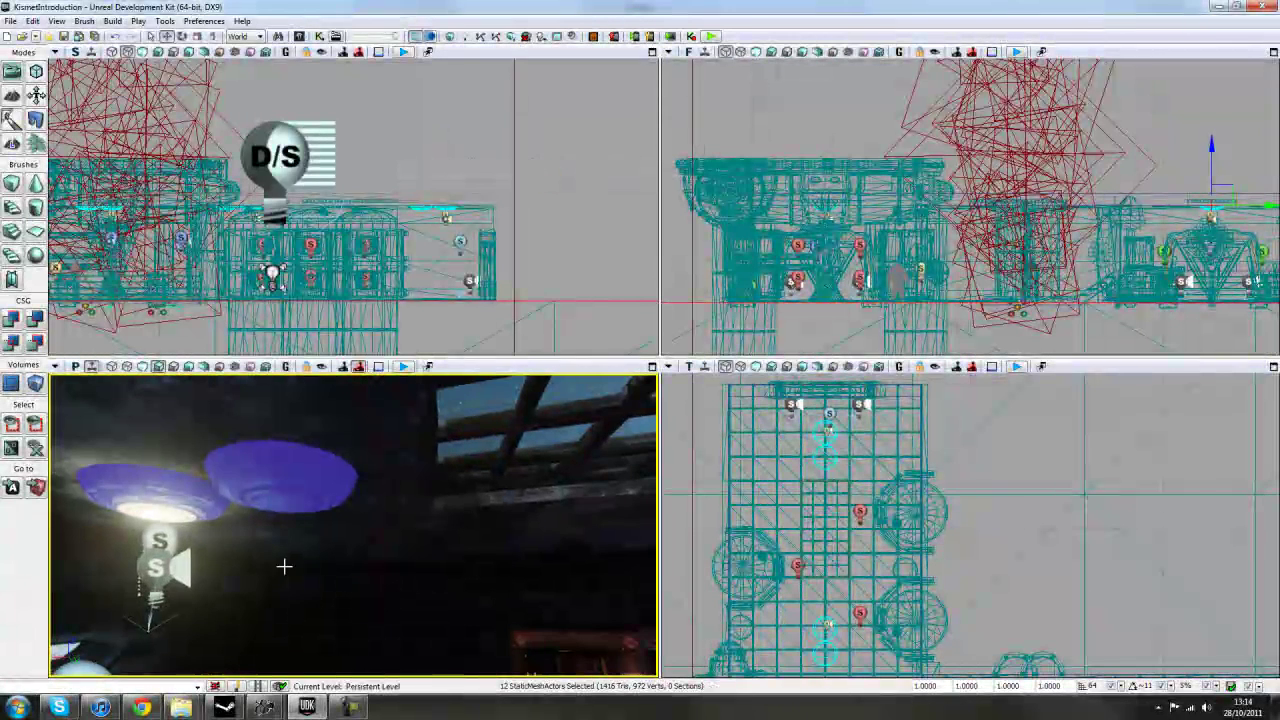
{"action": "right_click_drag", "start_coordinate": [217, 484], "coordinate": [194, 479]}
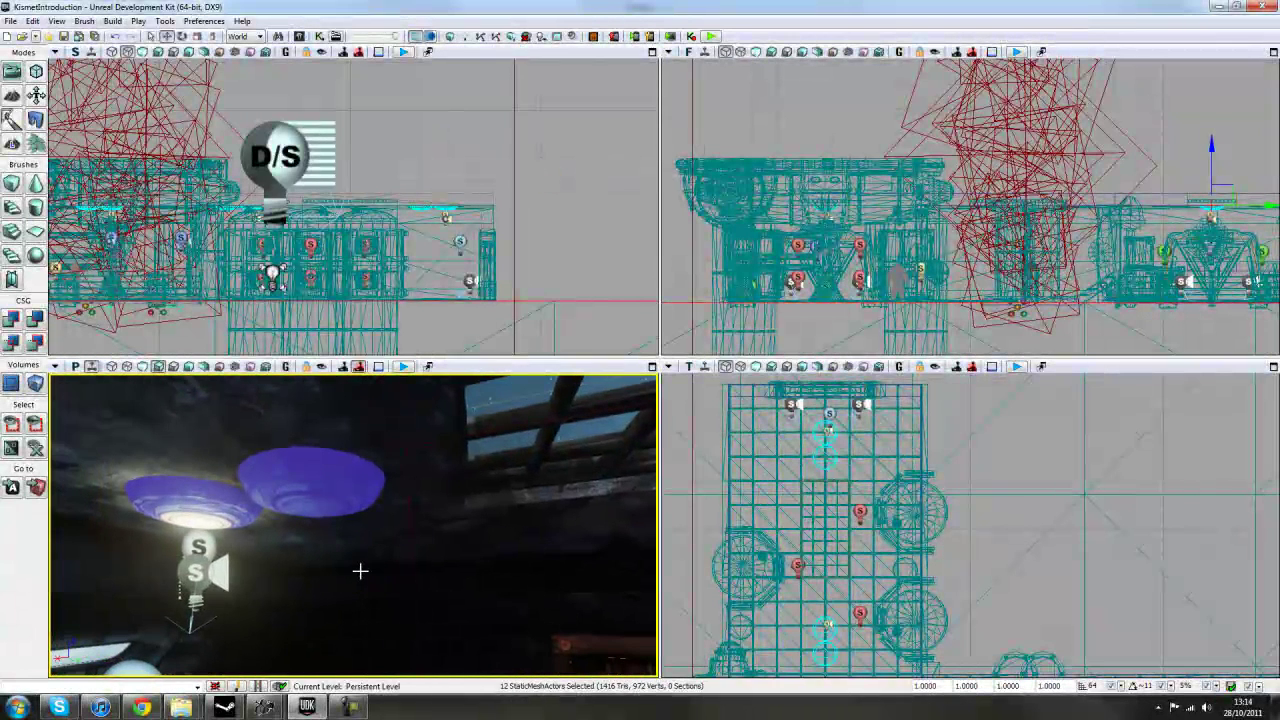
{"action": "key", "text": "F4"}
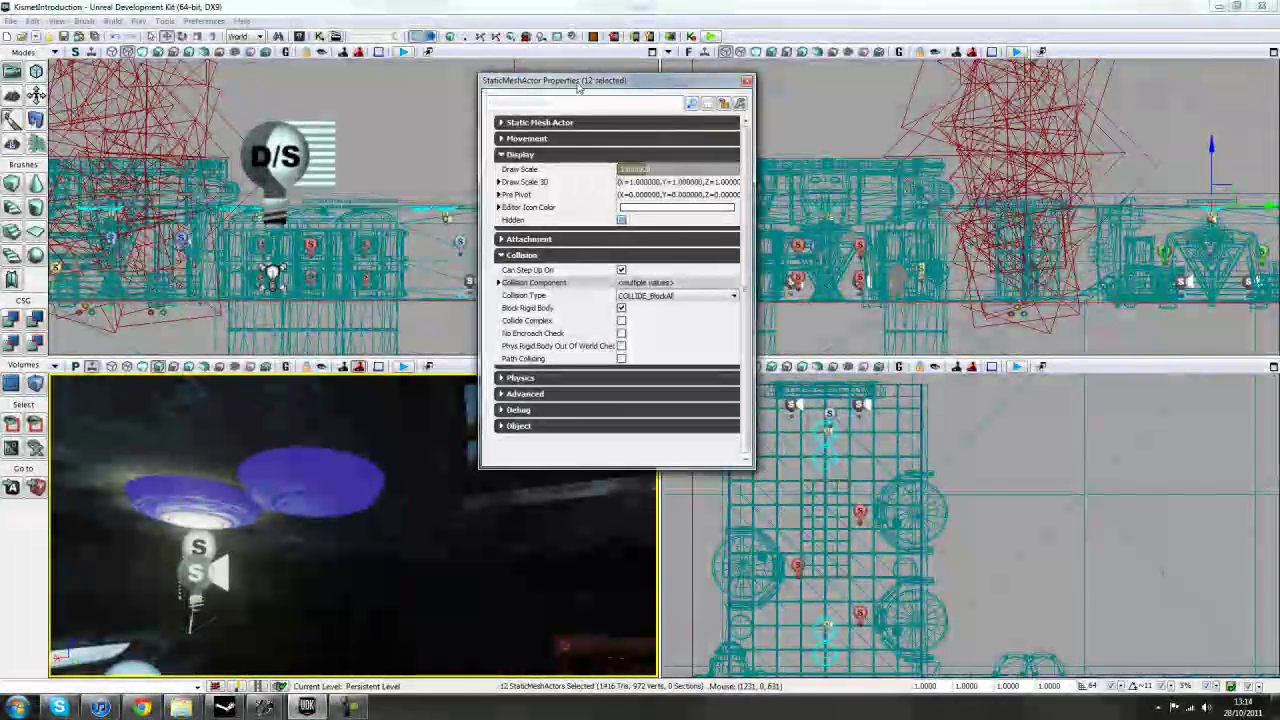
{"action": "left_click", "coordinate": [575, 100]}
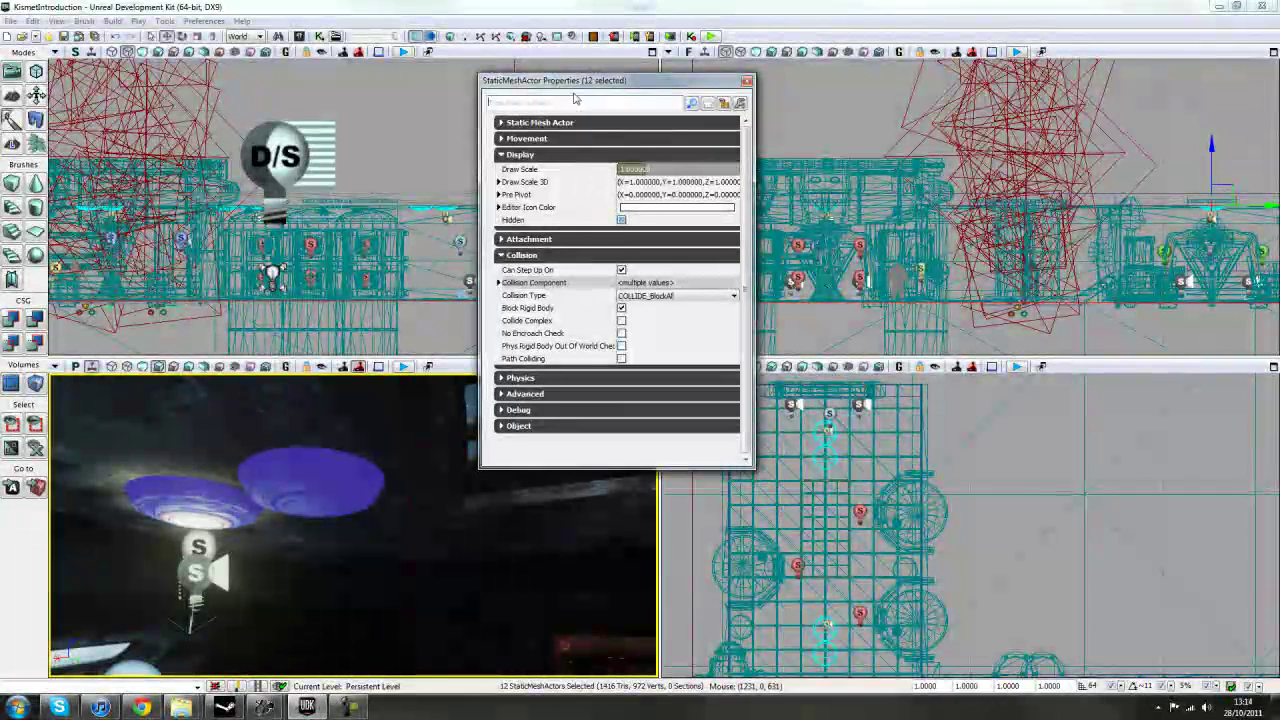
{"action": "left_click", "coordinate": [747, 81]}
- Convert the selected ceiling light static mesh actors to InterpActors
{"action": "left_click_drag", "start_coordinate": [300, 515], "coordinate": [271, 532]}
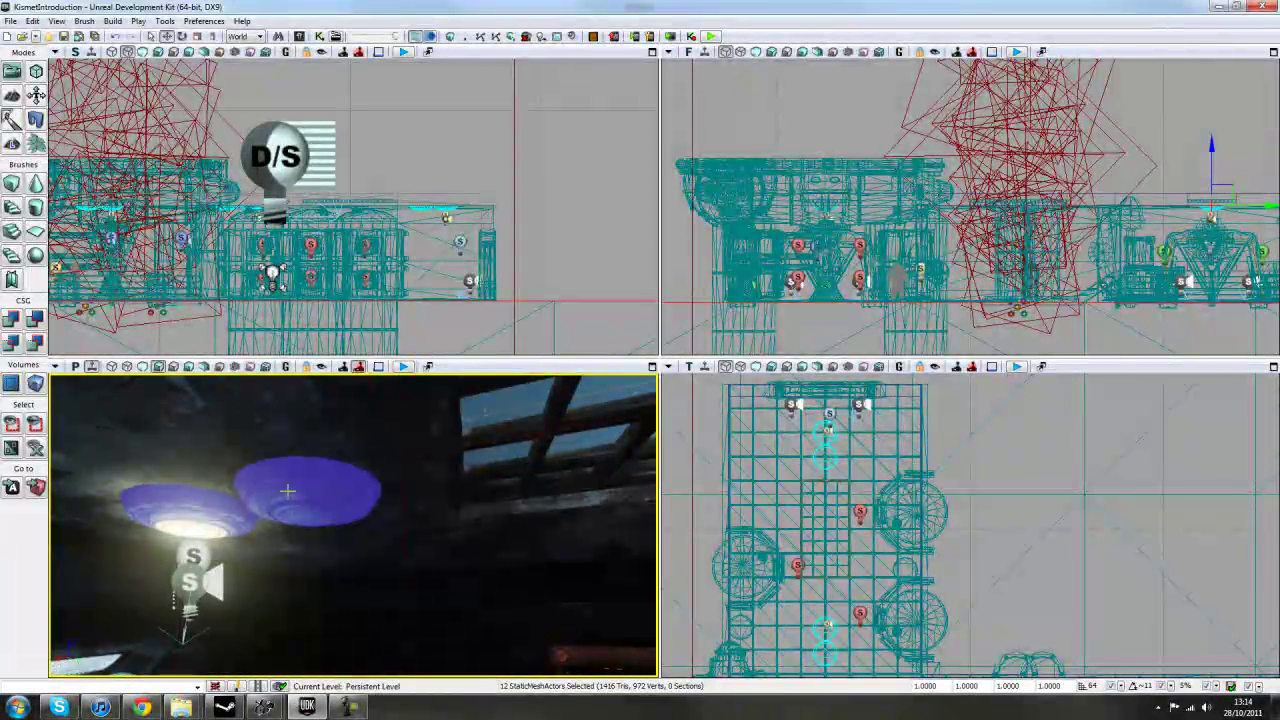
{"action": "right_click", "coordinate": [288, 487]}
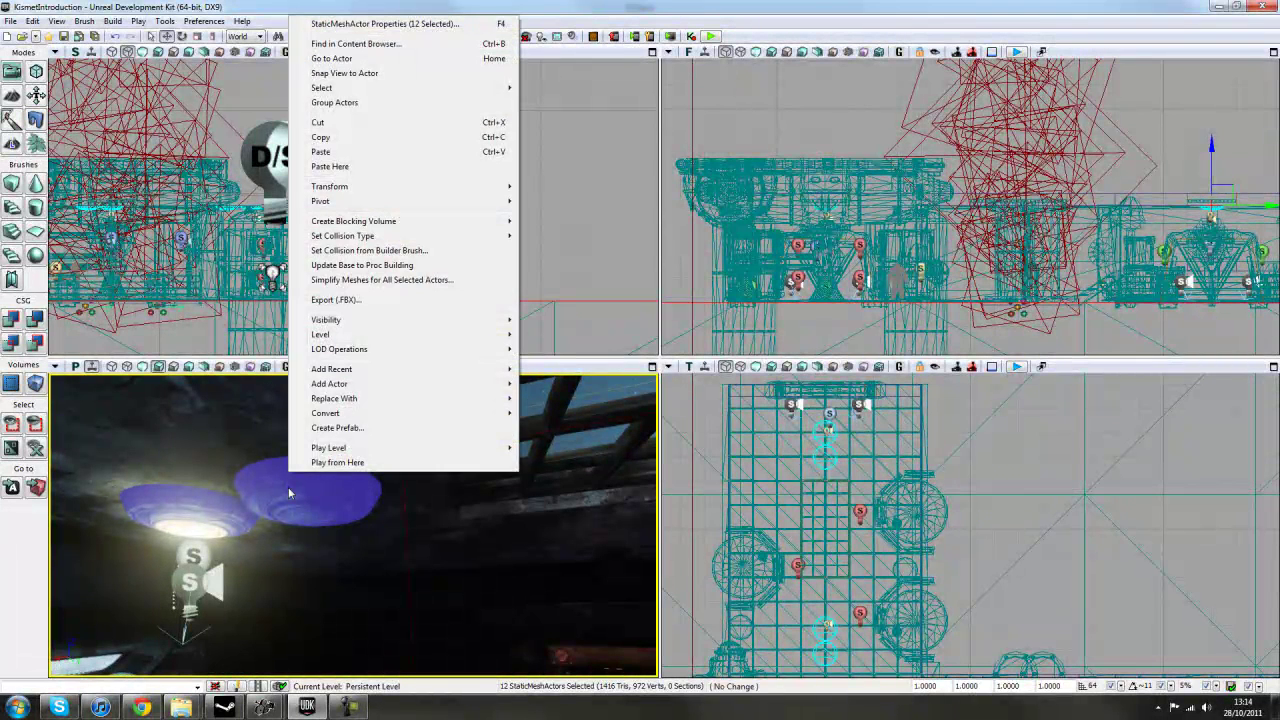
{"action": "mouse_move", "coordinate": [484, 418]}
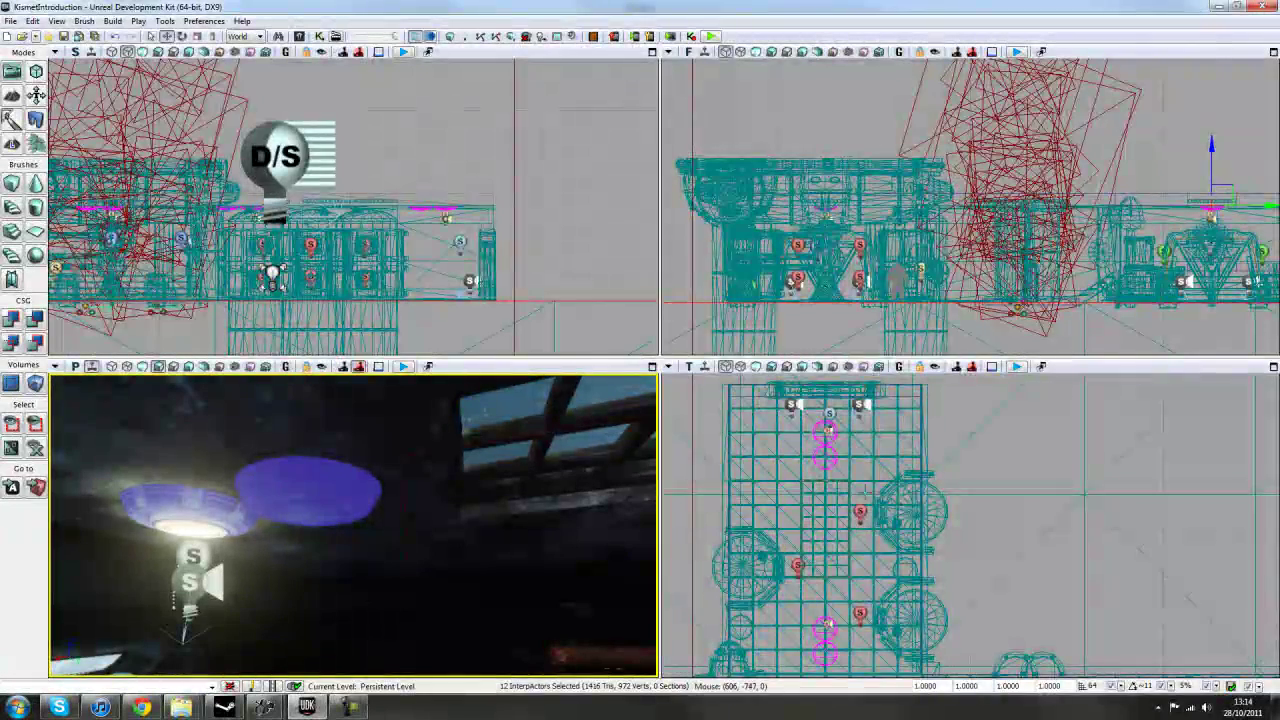
{"action": "left_click_drag", "start_coordinate": [865, 490], "coordinate": [955, 514]}
{"action": "scroll", "coordinate": [900, 500], "scroll_direction": "up", "scroll_amount": 7}
{"action": "left_click_drag", "start_coordinate": [794, 432], "coordinate": [883, 583]}
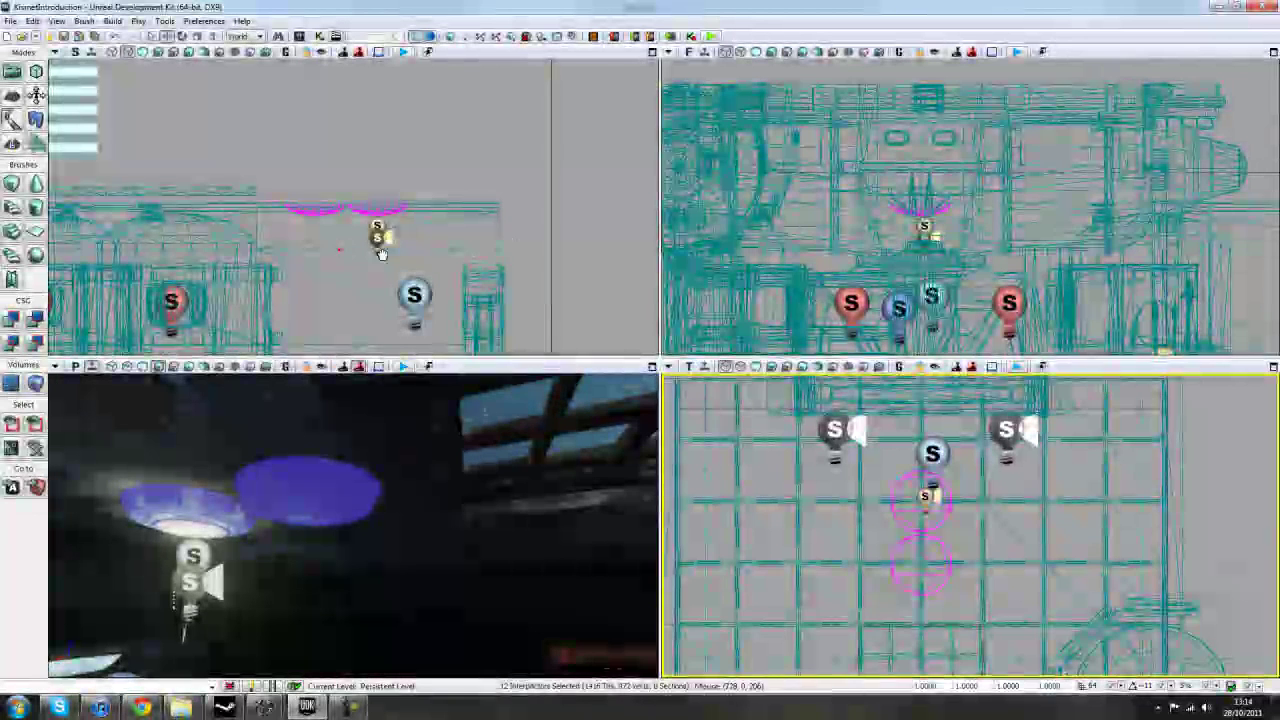
{"action": "left_click_drag", "start_coordinate": [381, 254], "coordinate": [367, 199]}
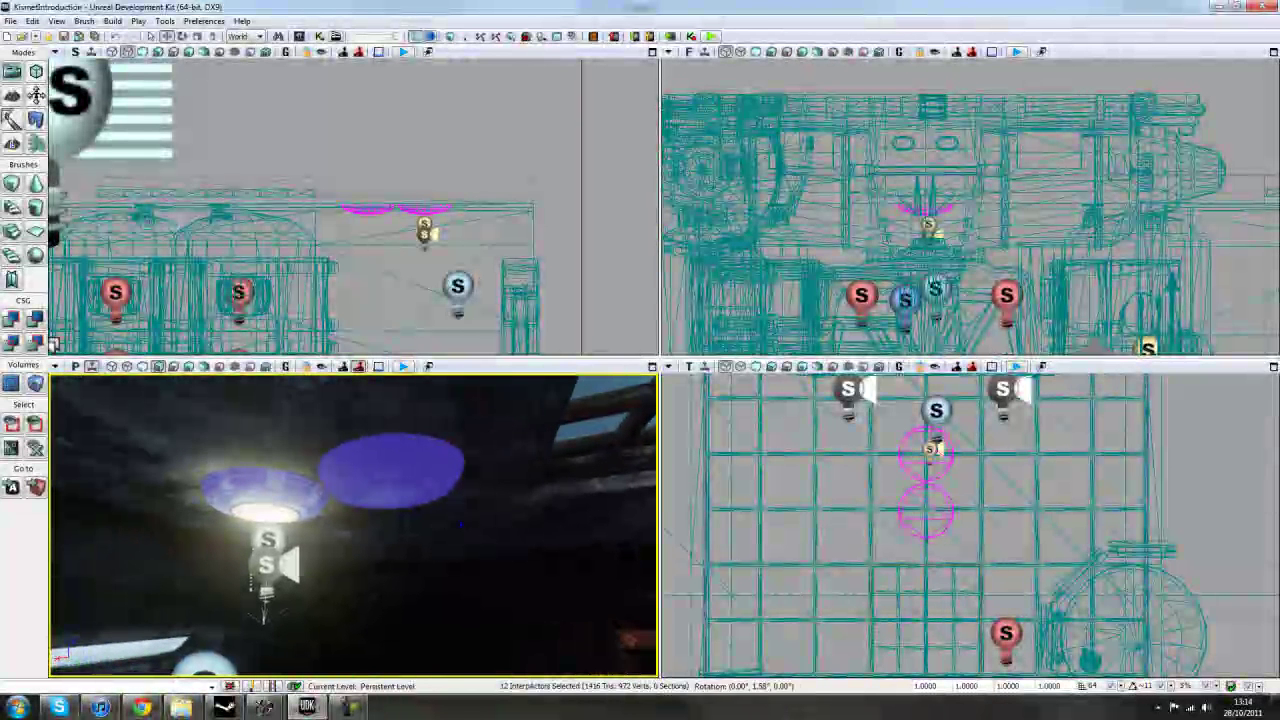
{"action": "left_click_drag", "start_coordinate": [467, 543], "coordinate": [470, 522]}
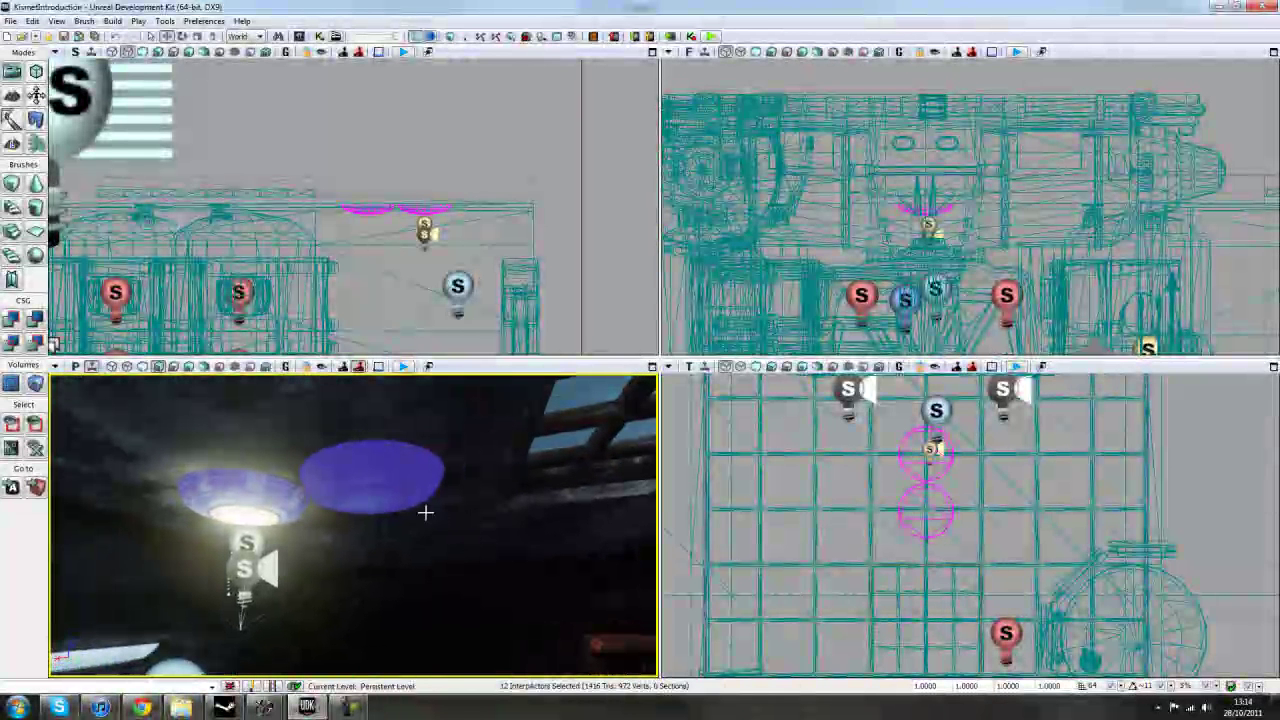
{"action": "right_click_drag", "start_coordinate": [476, 551], "coordinate": [474, 533]}
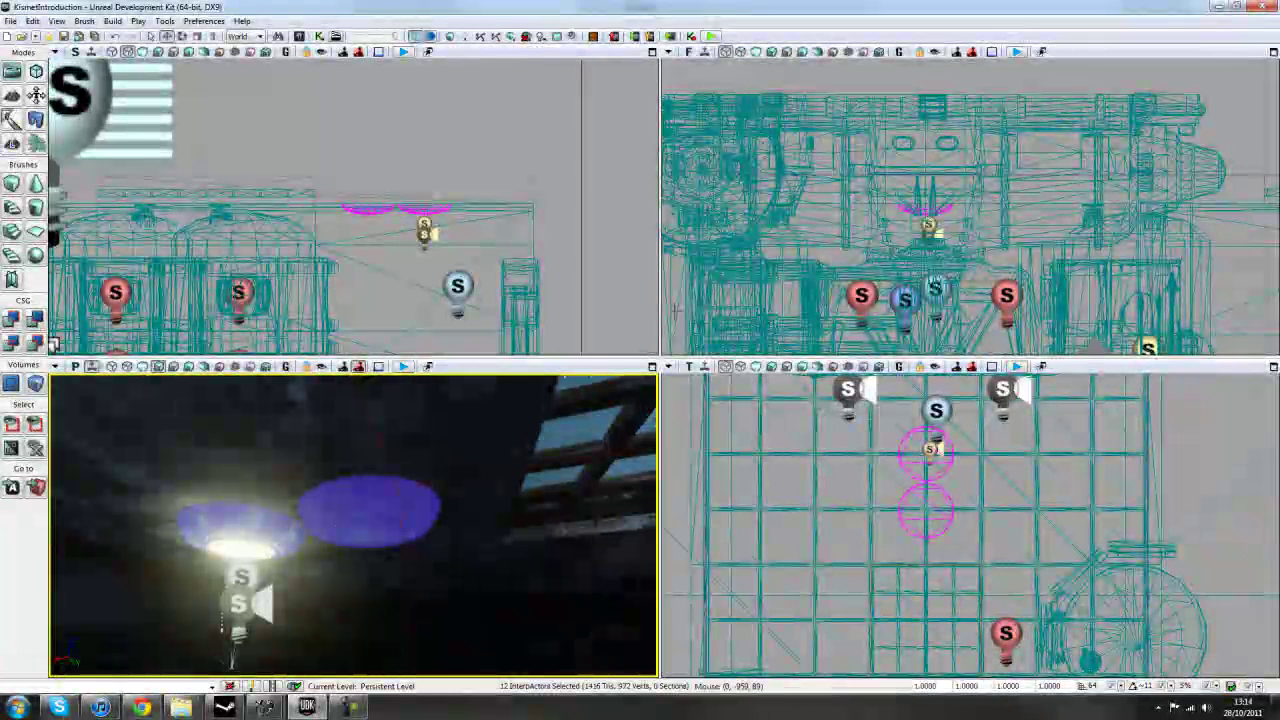
- Set the Collision Type of the selected ceiling light InterpActors to COLLIDE_BlockAll and close their properties
{"action": "double_click", "coordinate": [392, 523]}
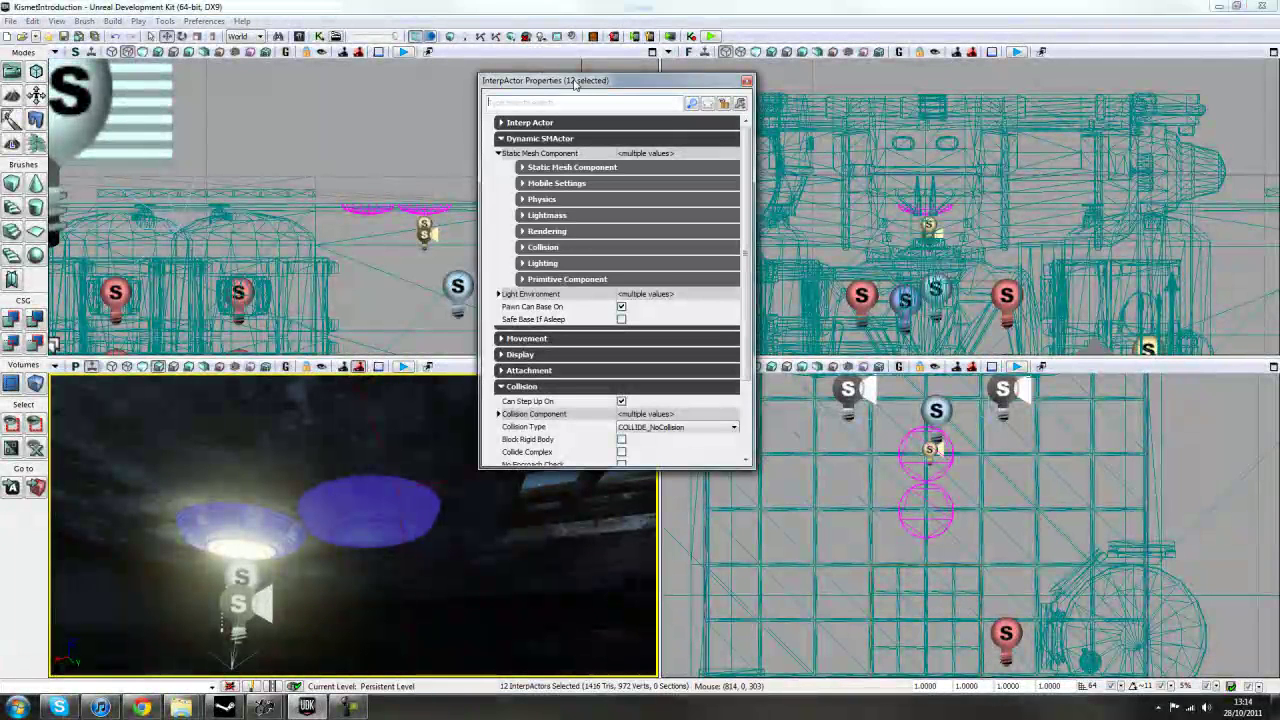
{"action": "left_click_drag", "start_coordinate": [575, 85], "coordinate": [605, 79]}
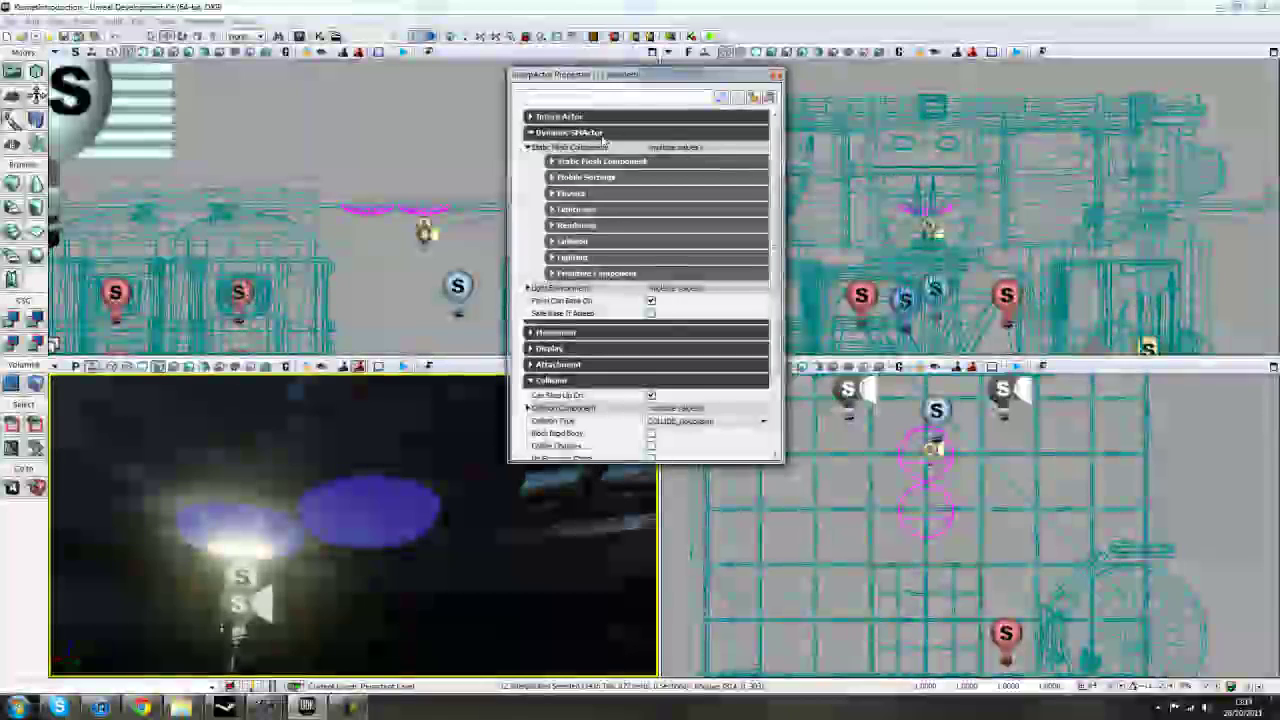
{"action": "left_click", "coordinate": [552, 132]}
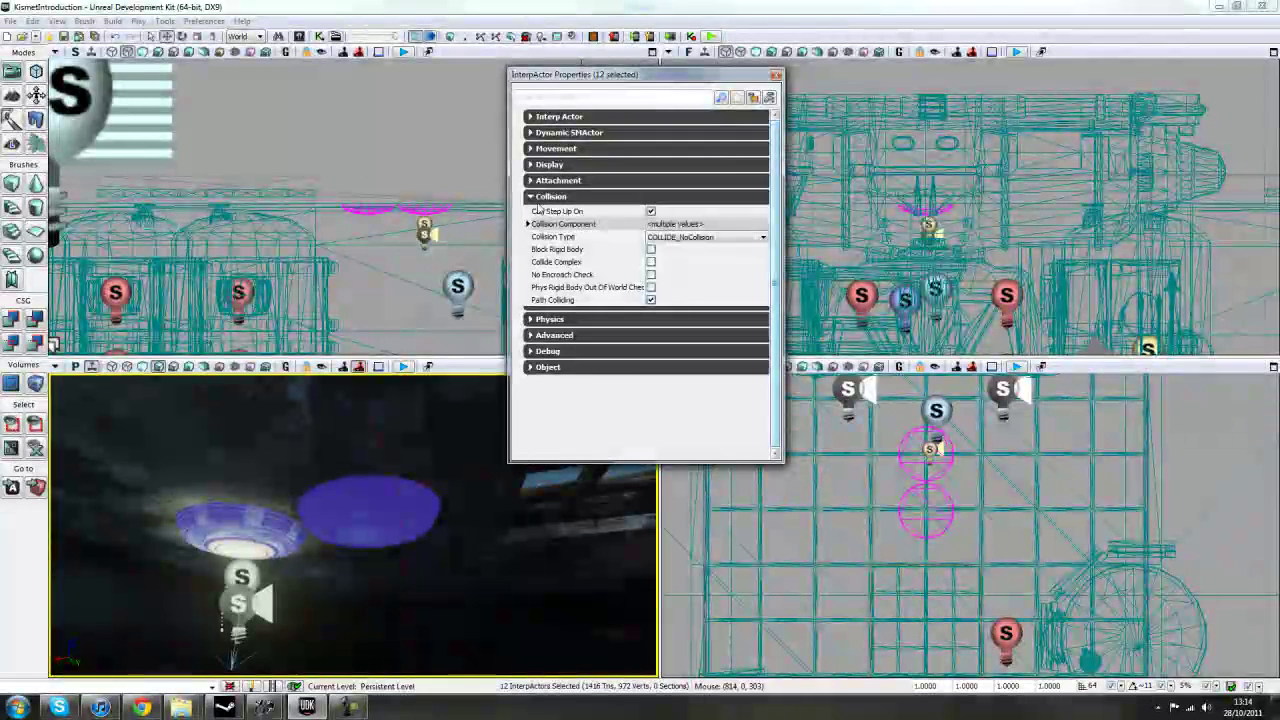
{"action": "left_click", "coordinate": [532, 198]}
{"action": "left_click", "coordinate": [532, 198]}
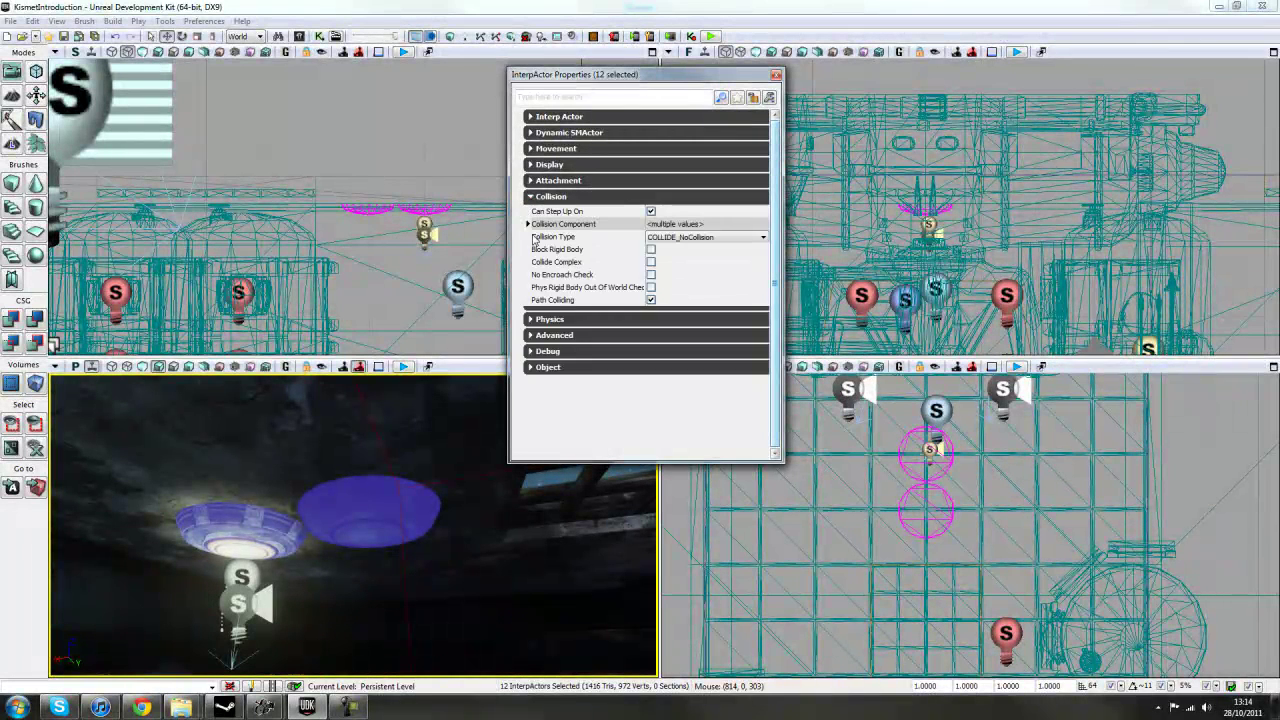
{"action": "left_click", "coordinate": [683, 238]}
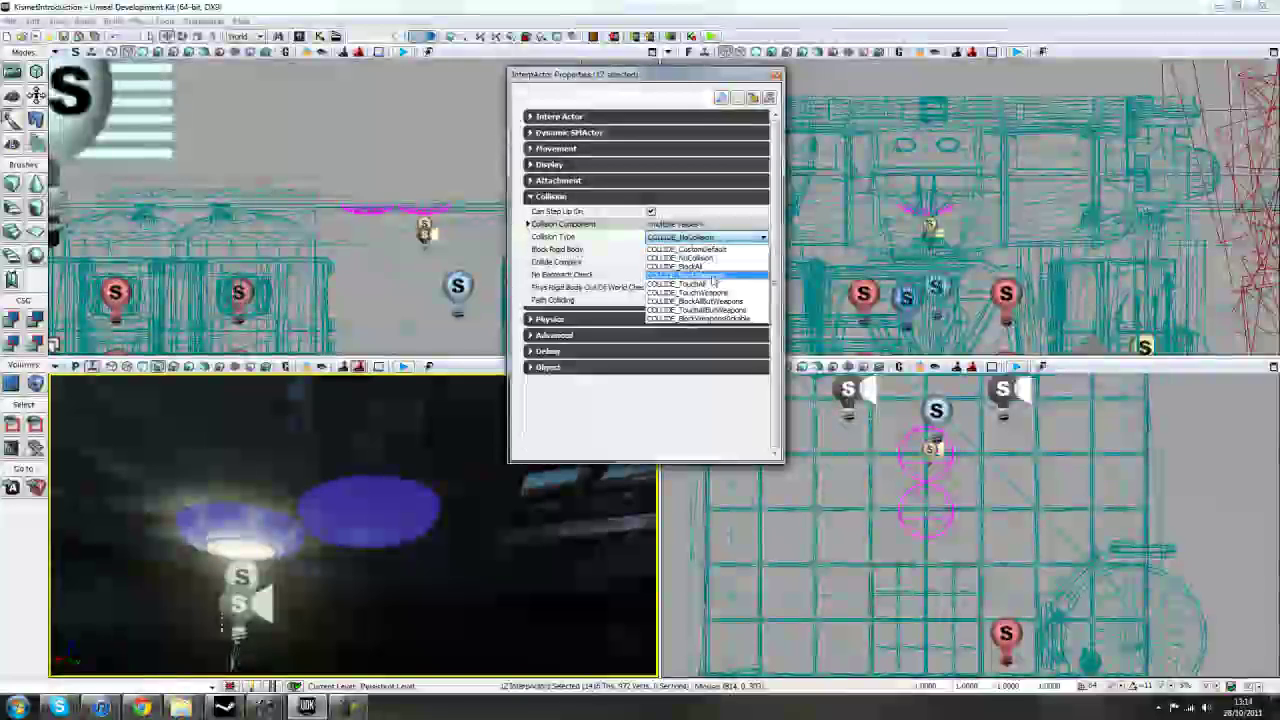
{"action": "left_click", "coordinate": [706, 267]}
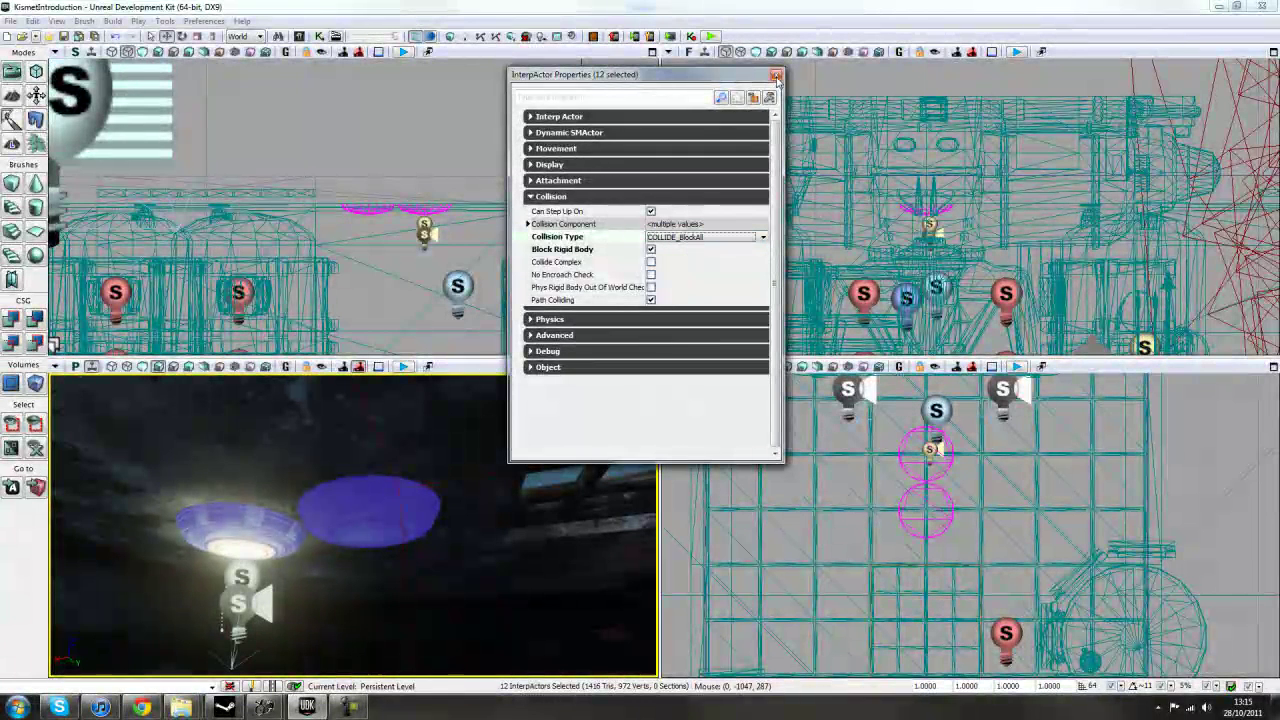
{"action": "left_click", "coordinate": [777, 78]}
- Open the Kismet editor and shrink its window so the ceiling lights in the perspective viewport remain reachable
{"action": "right_click_drag", "start_coordinate": [458, 530], "coordinate": [459, 535]}
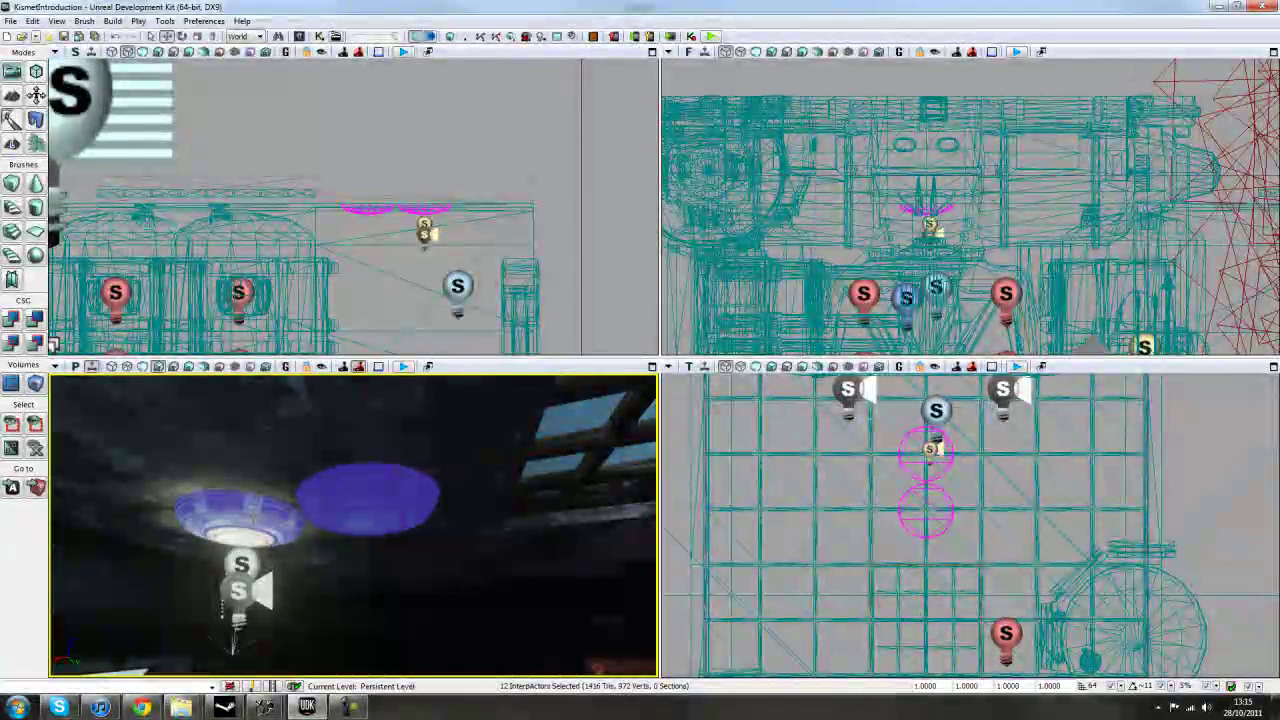
{"action": "left_click", "coordinate": [318, 37]}
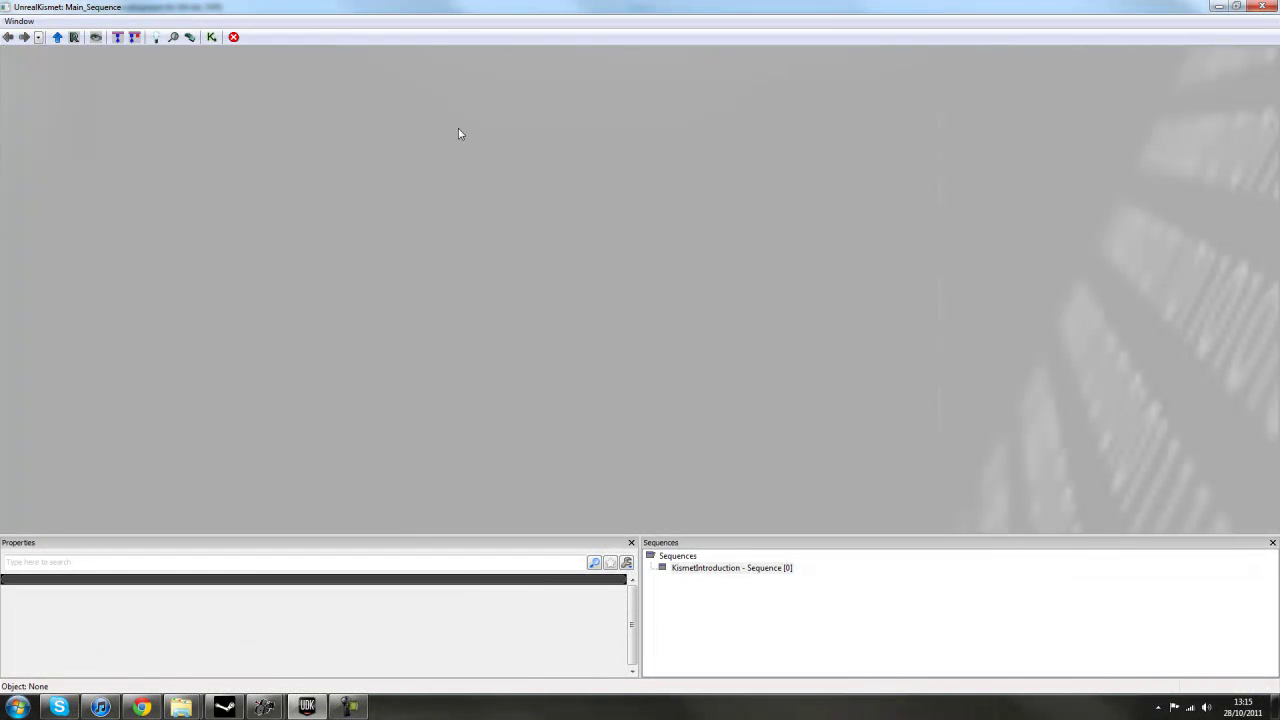
{"action": "left_click_drag", "start_coordinate": [448, 13], "coordinate": [877, 74]}
{"action": "right_click_drag", "start_coordinate": [342, 474], "coordinate": [245, 500]}
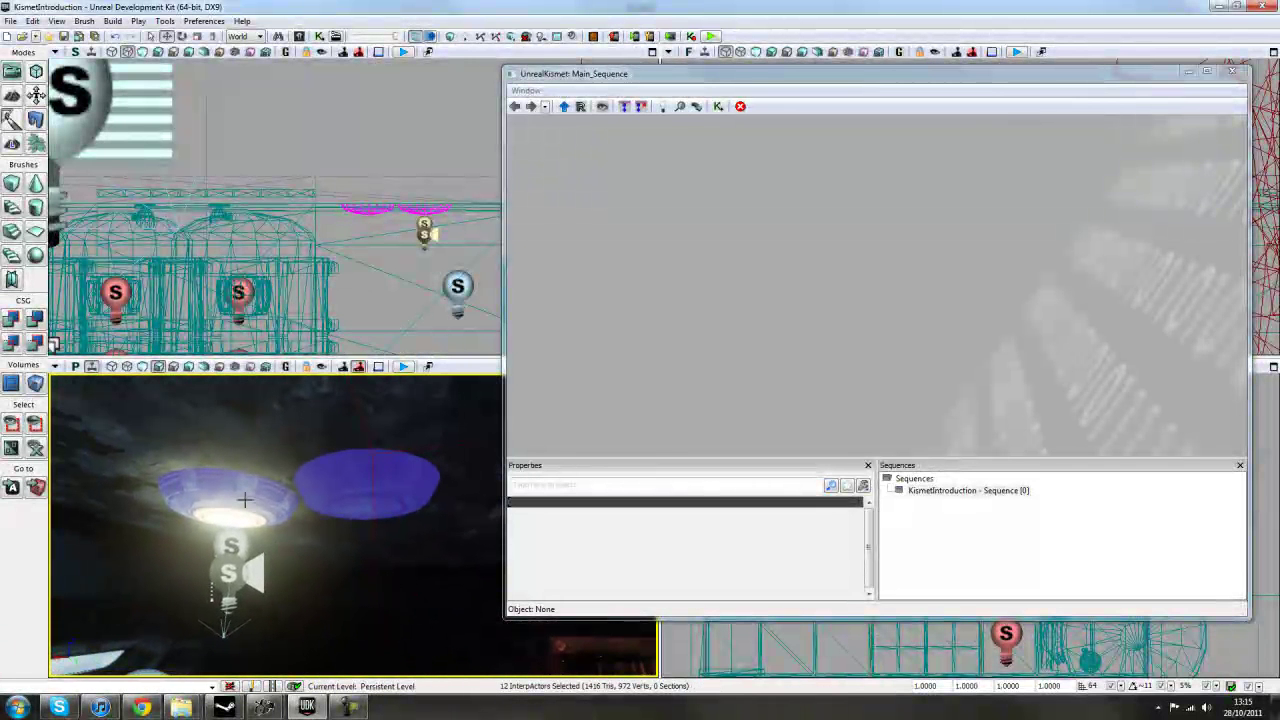
- Select only the lit ceiling light and add a Take Damage event for it to the main Kismet sequence
{"action": "left_click", "coordinate": [240, 497]}
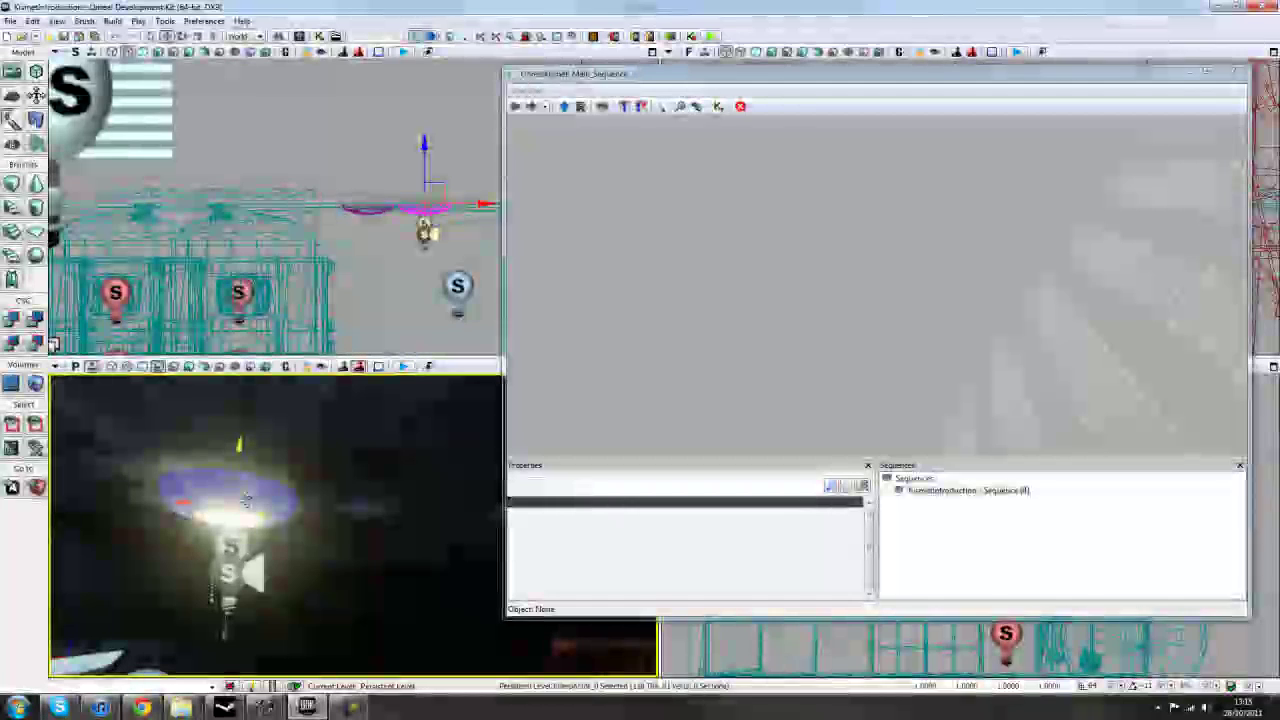
{"action": "right_click", "coordinate": [681, 231]}
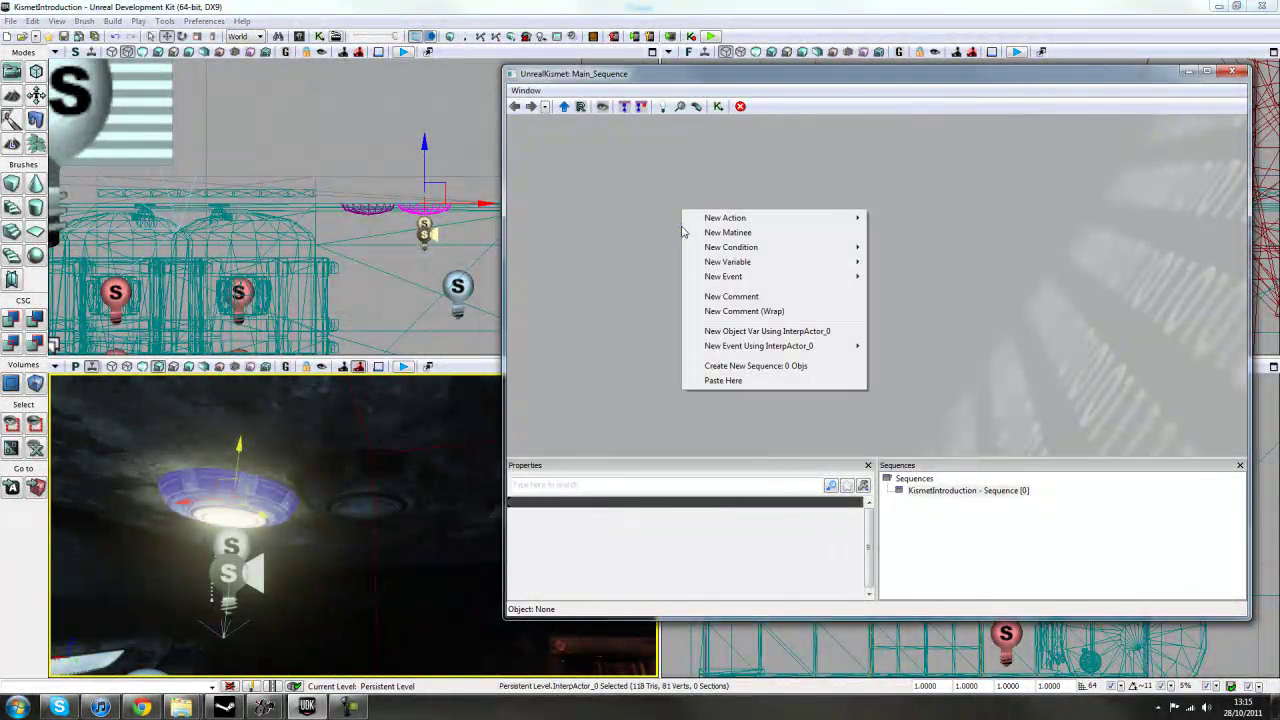
{"action": "mouse_move", "coordinate": [708, 350]}
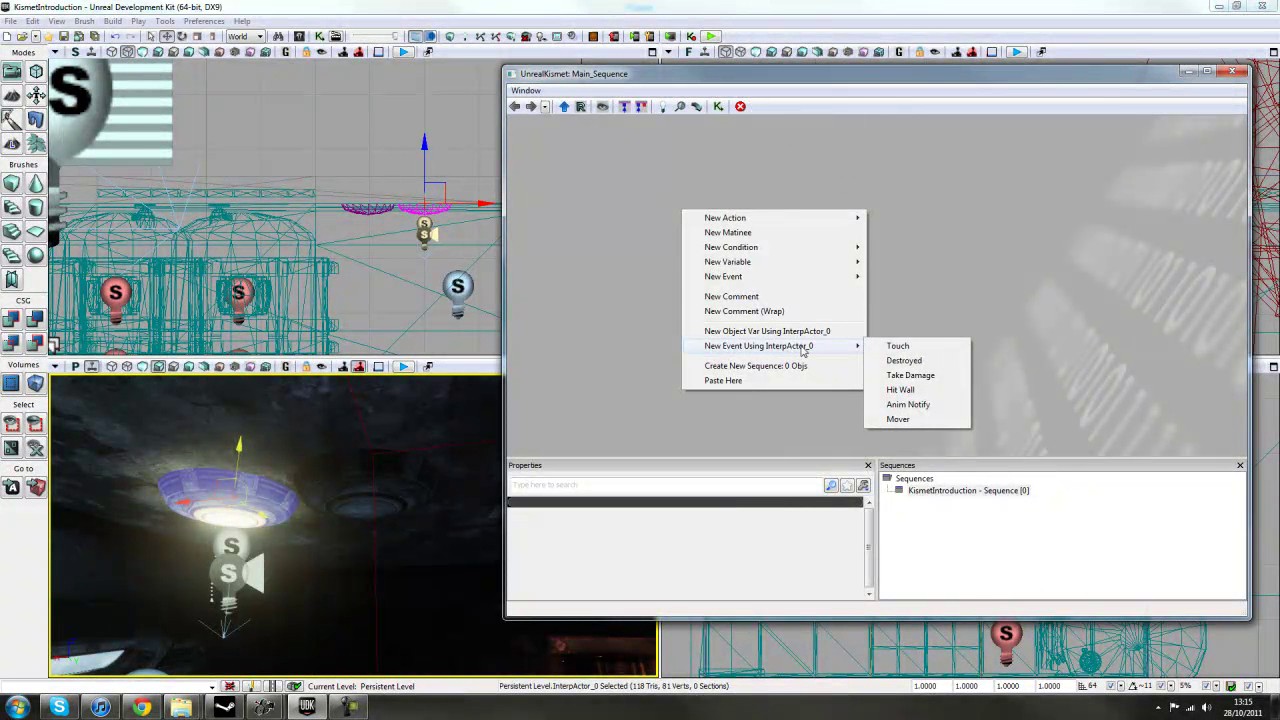
{"action": "left_click", "coordinate": [936, 377]}
{"action": "left_click_drag", "start_coordinate": [849, 371], "coordinate": [796, 372]}
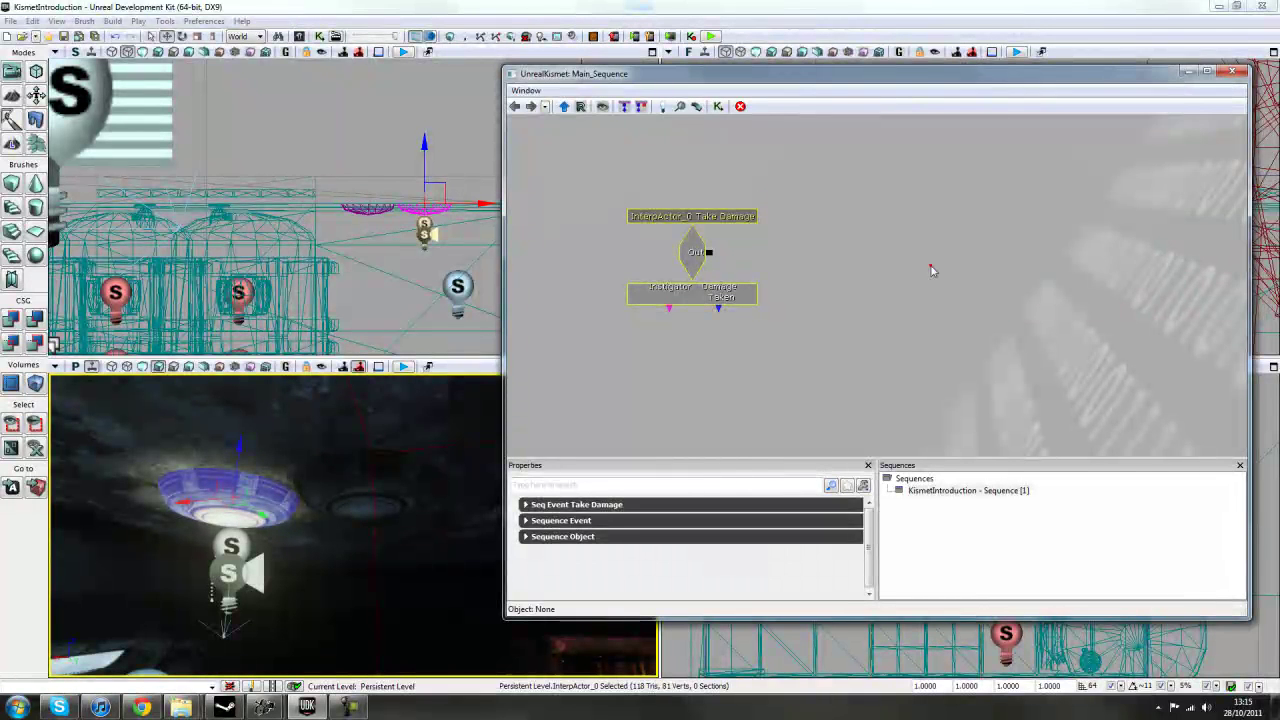
{"action": "left_click", "coordinate": [930, 268]}
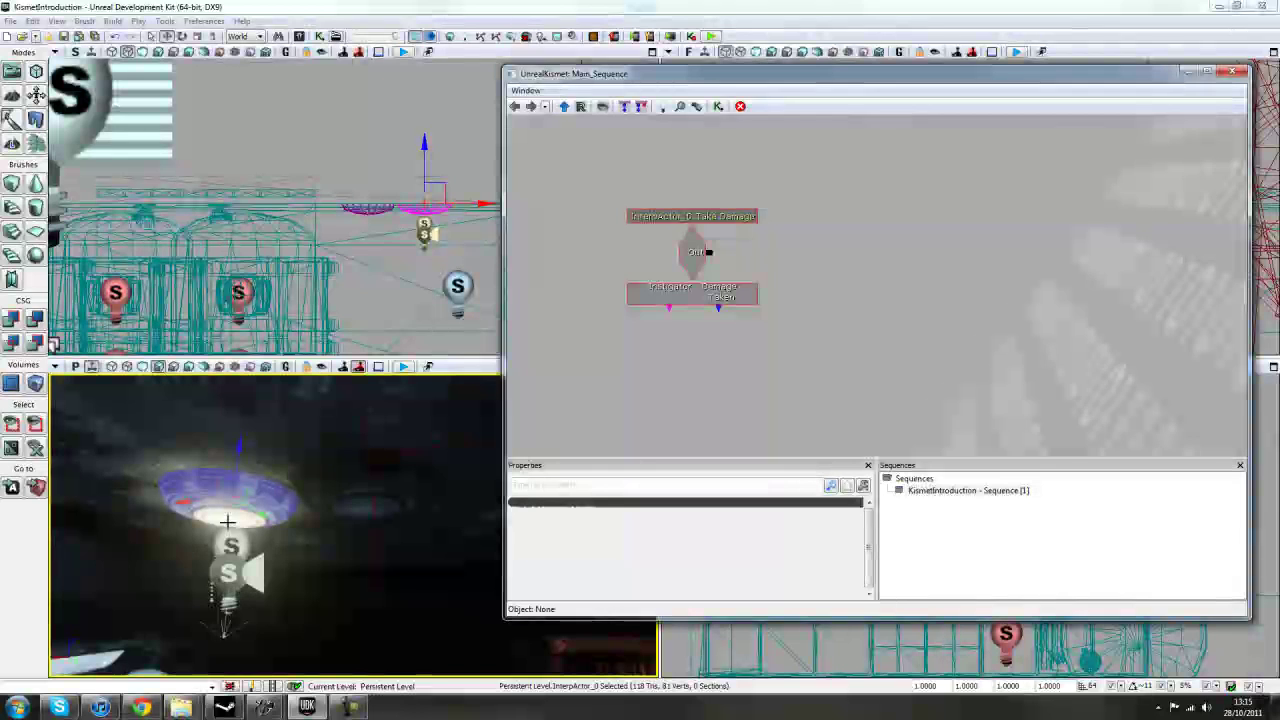
{"action": "left_click", "coordinate": [877, 275]}
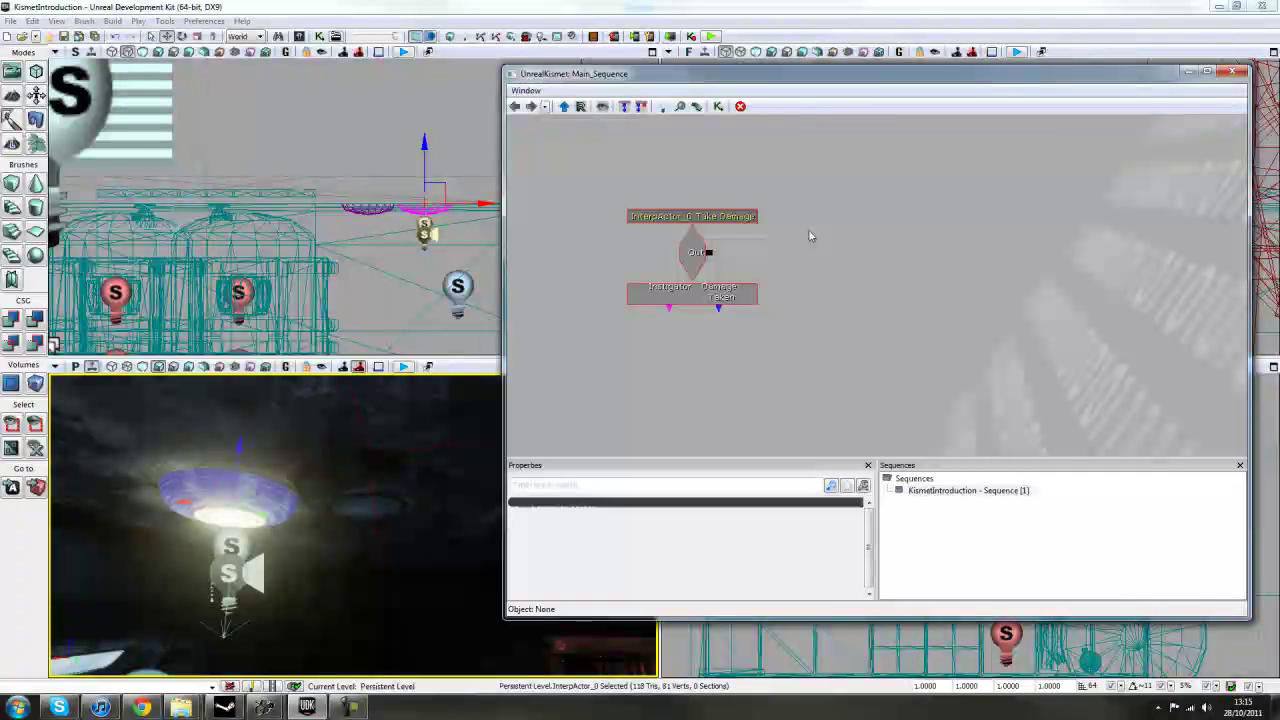
{"action": "left_click", "coordinate": [861, 274]}
{"action": "left_click_drag", "start_coordinate": [862, 279], "coordinate": [868, 316]}
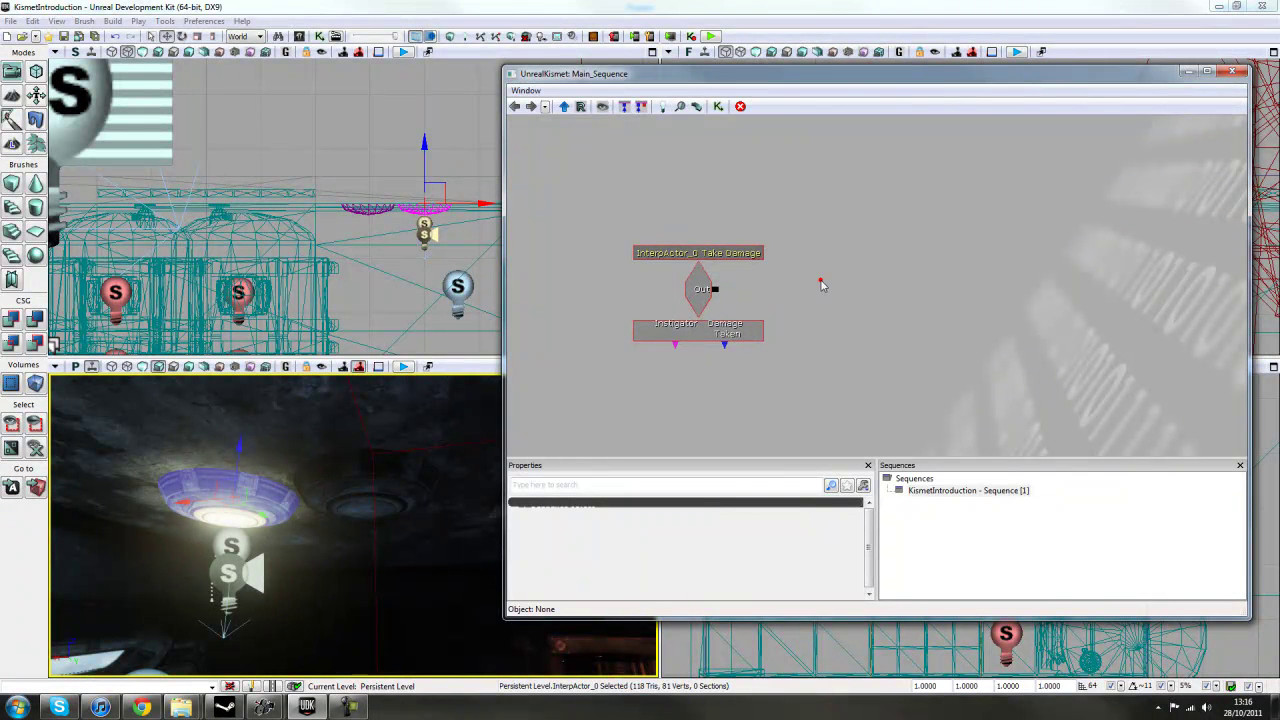
{"action": "left_click_drag", "start_coordinate": [919, 369], "coordinate": [913, 305]}
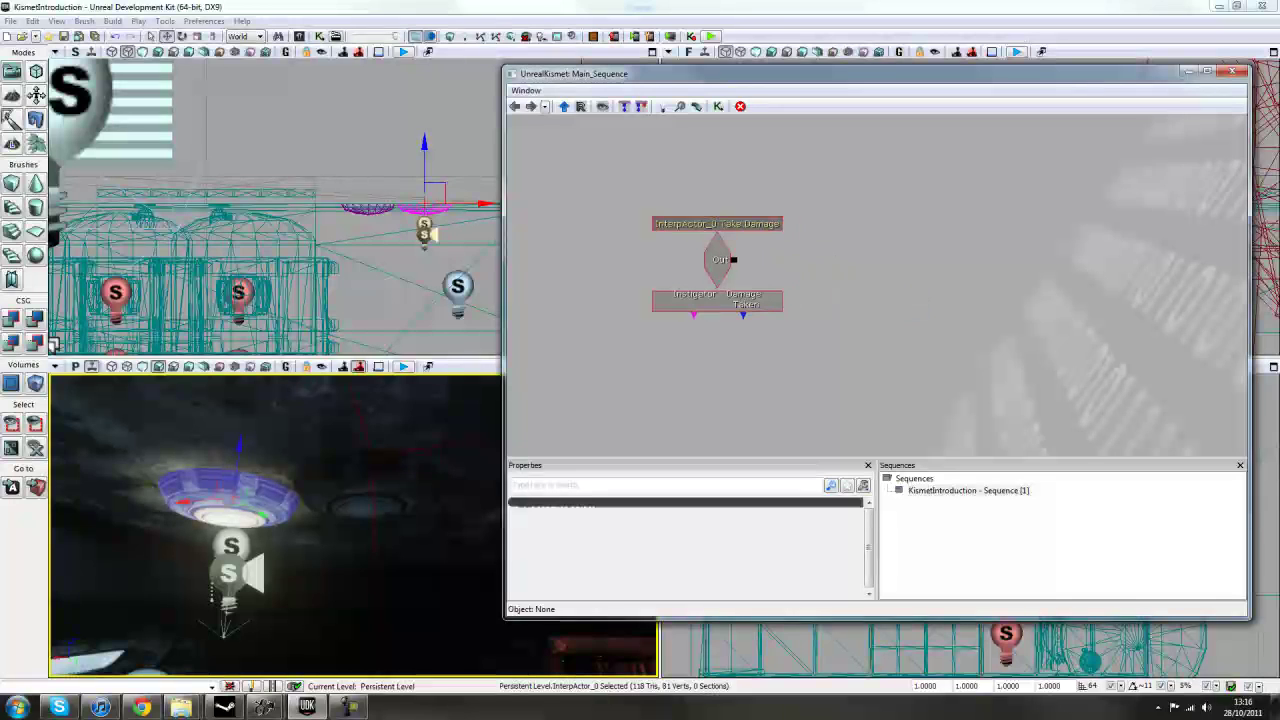
- Add a Toggle action to the sequence beside the InterpActor's Take Damage event
{"action": "right_click", "coordinate": [826, 251]}
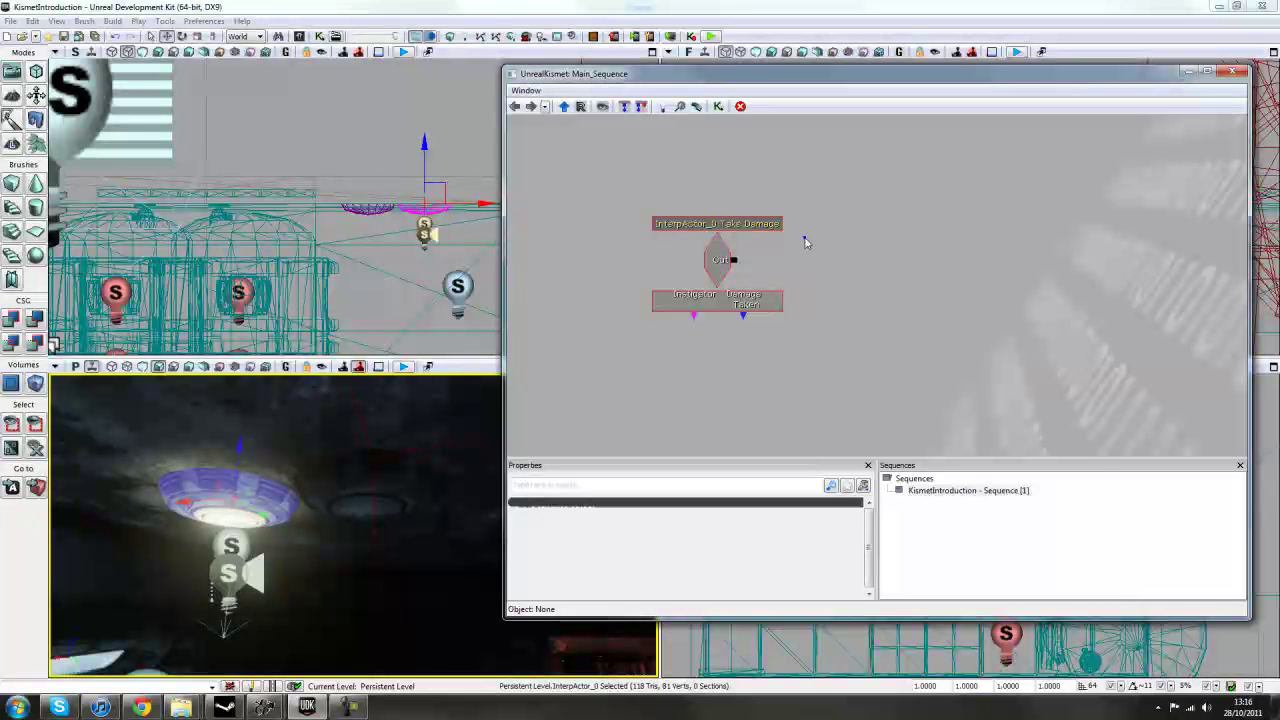
{"action": "right_click", "coordinate": [806, 224]}
{"action": "mouse_move", "coordinate": [850, 232]}
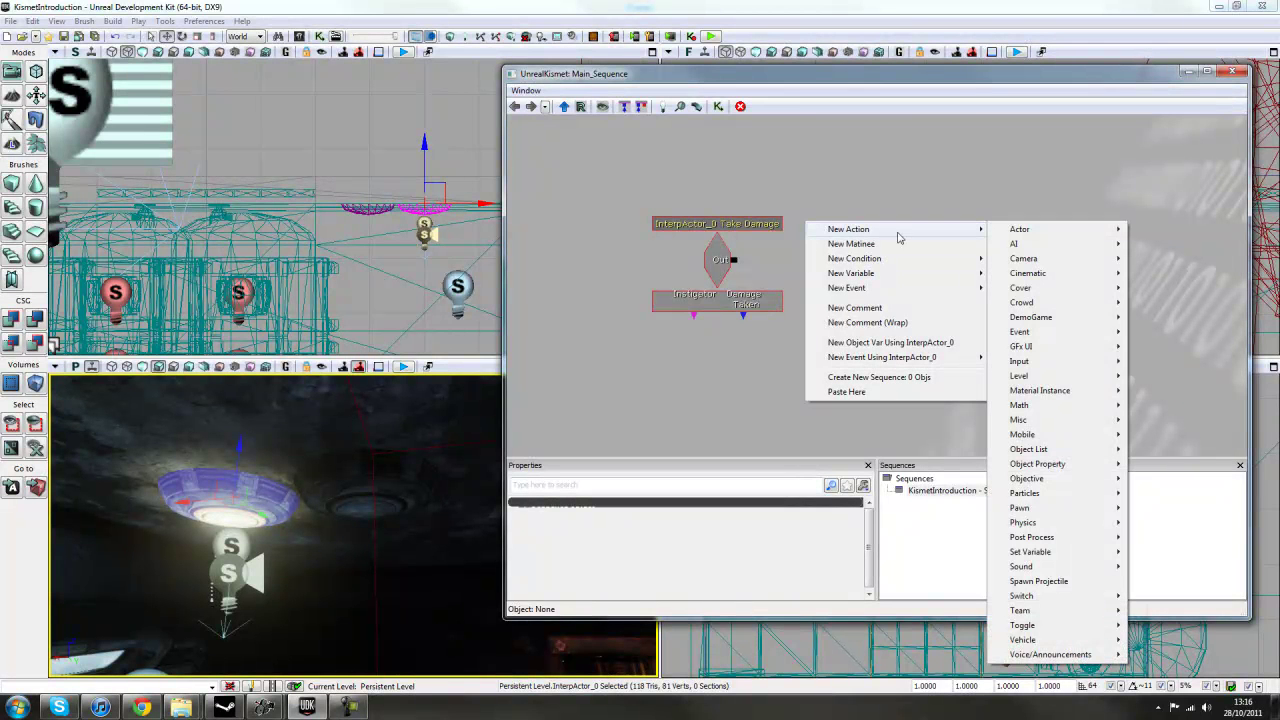
{"action": "mouse_move", "coordinate": [1028, 628]}
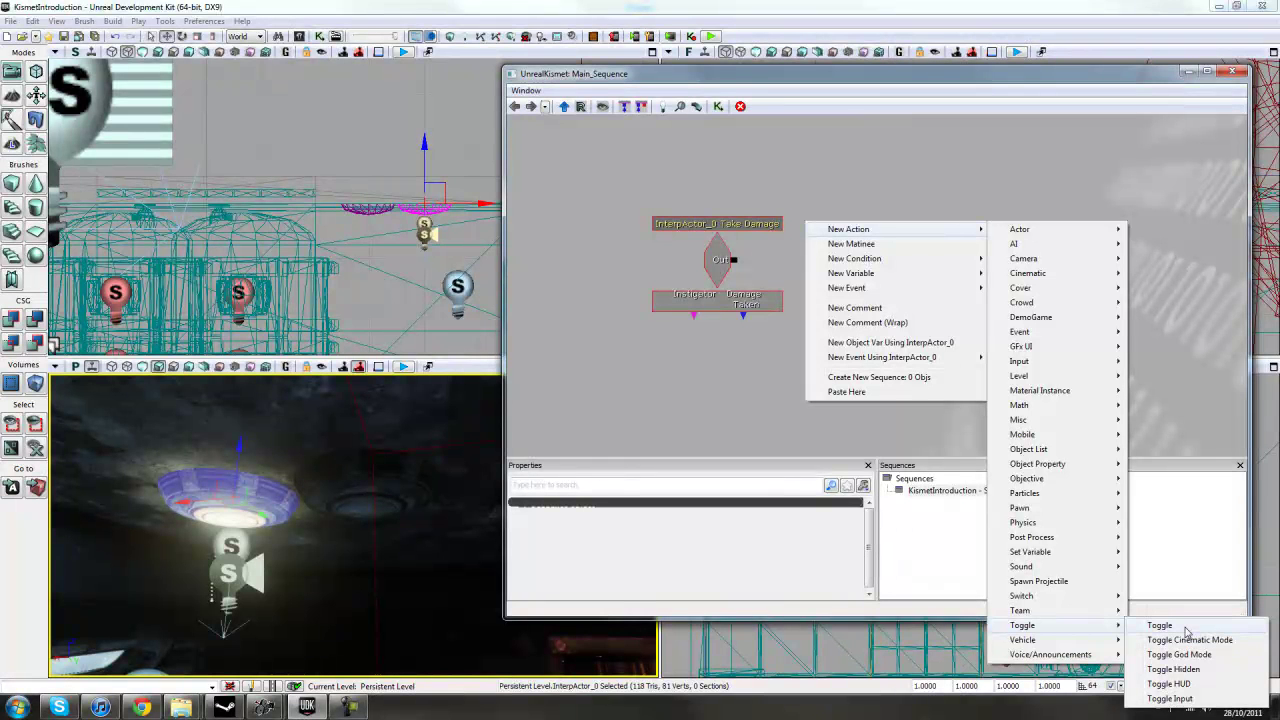
{"action": "left_click", "coordinate": [1160, 625]}
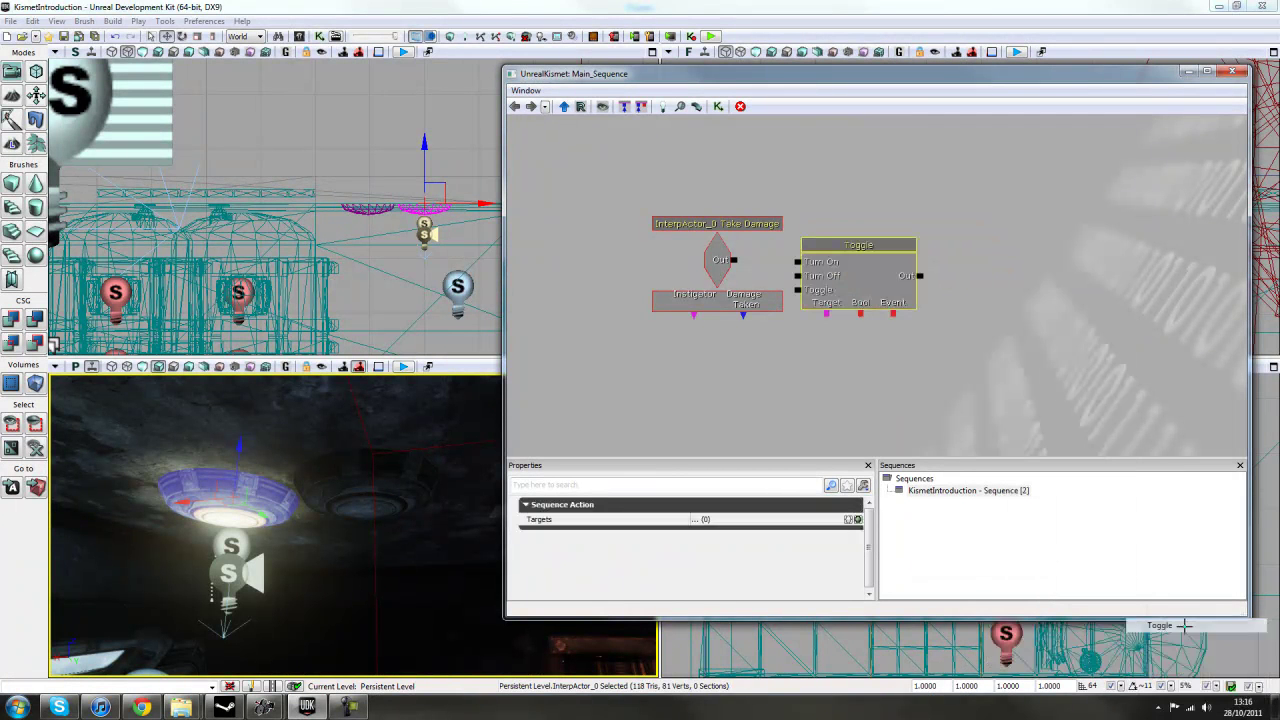
{"action": "right_click", "coordinate": [976, 232]}
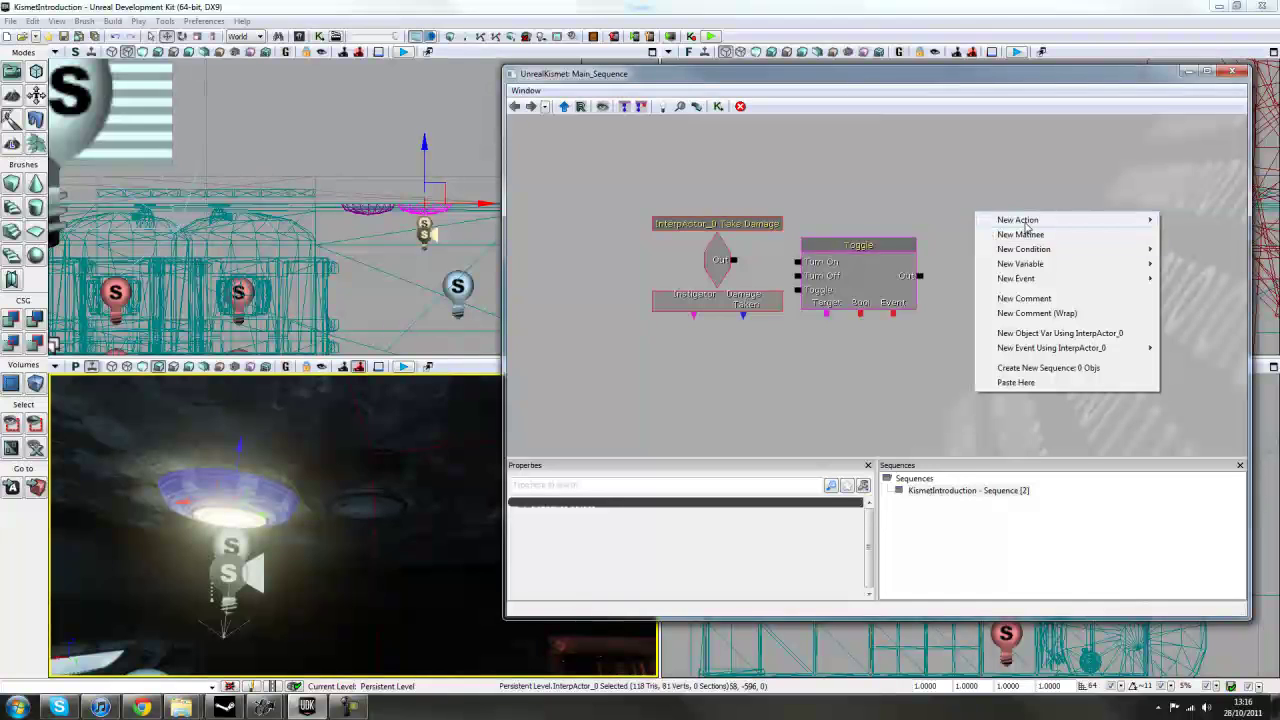
{"action": "mouse_move", "coordinate": [1002, 220]}
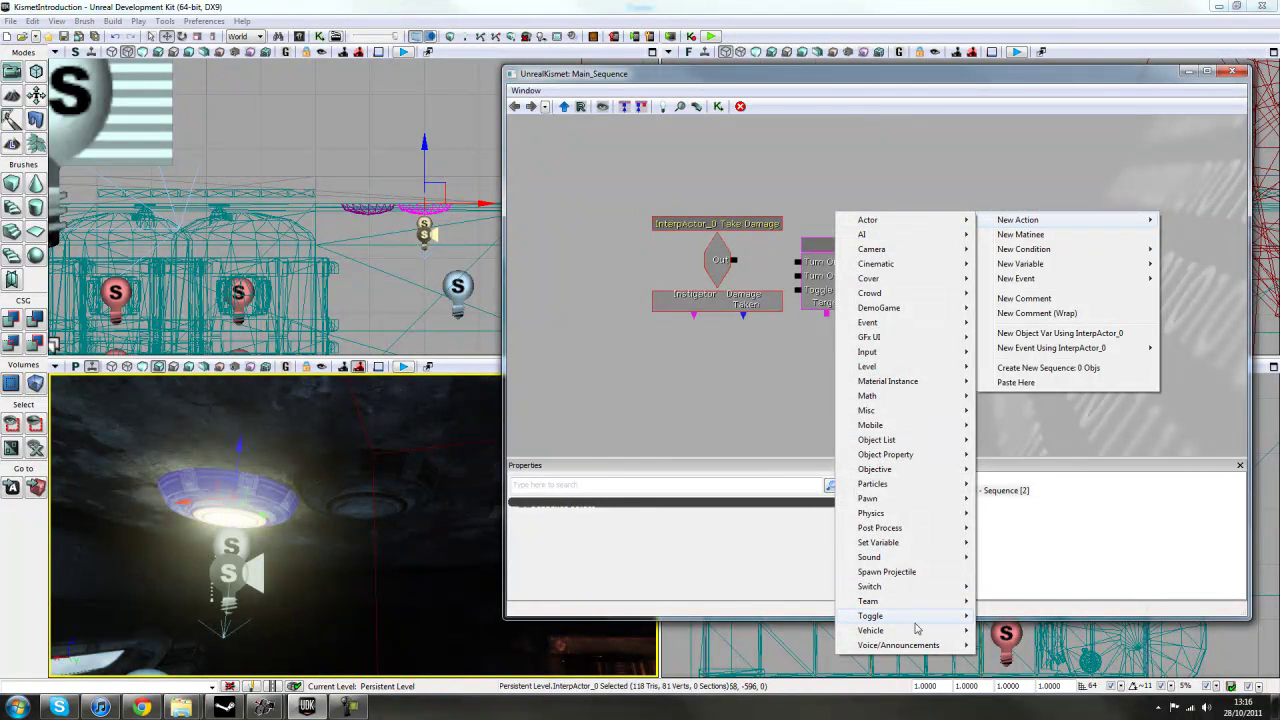
{"action": "mouse_move", "coordinate": [915, 616]}
{"action": "left_click", "coordinate": [1011, 424]}
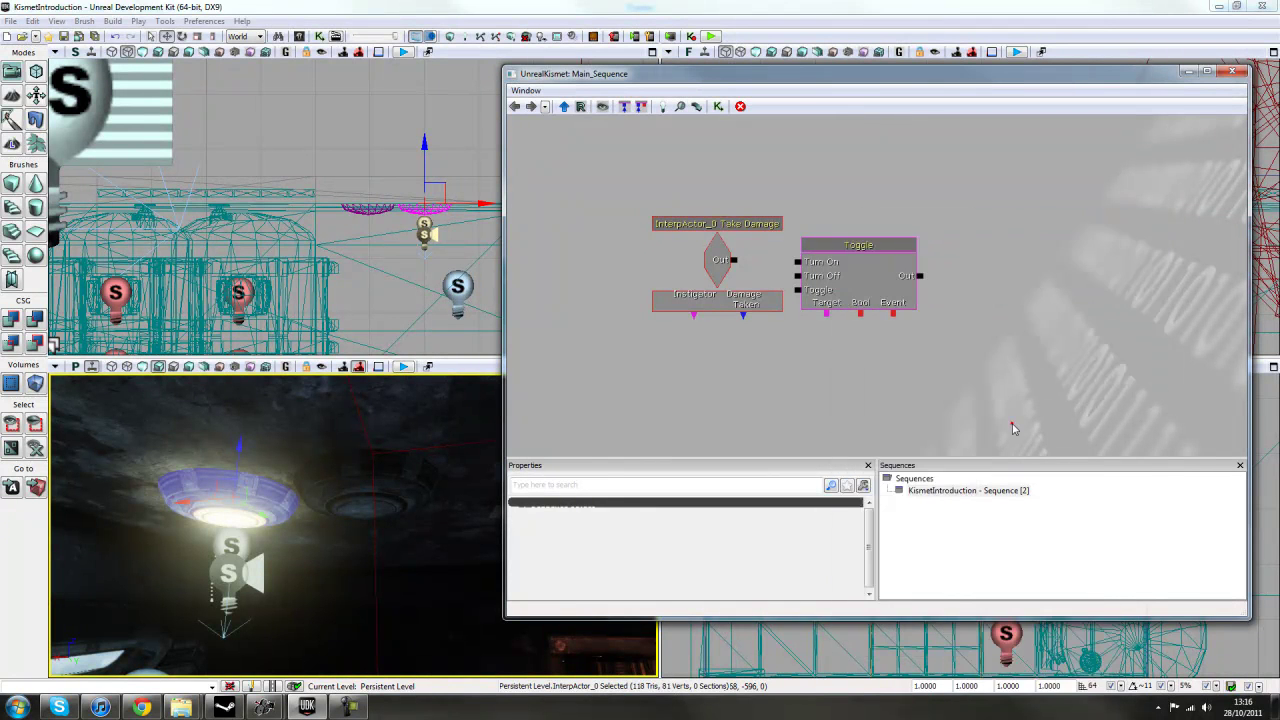
{"action": "left_click", "coordinate": [978, 250]}
- Move the Toggle node farther from the Take Damage event and connect the event's Out to Toggle's Turn Off input
{"action": "left_click_drag", "start_coordinate": [922, 310], "coordinate": [978, 318]}
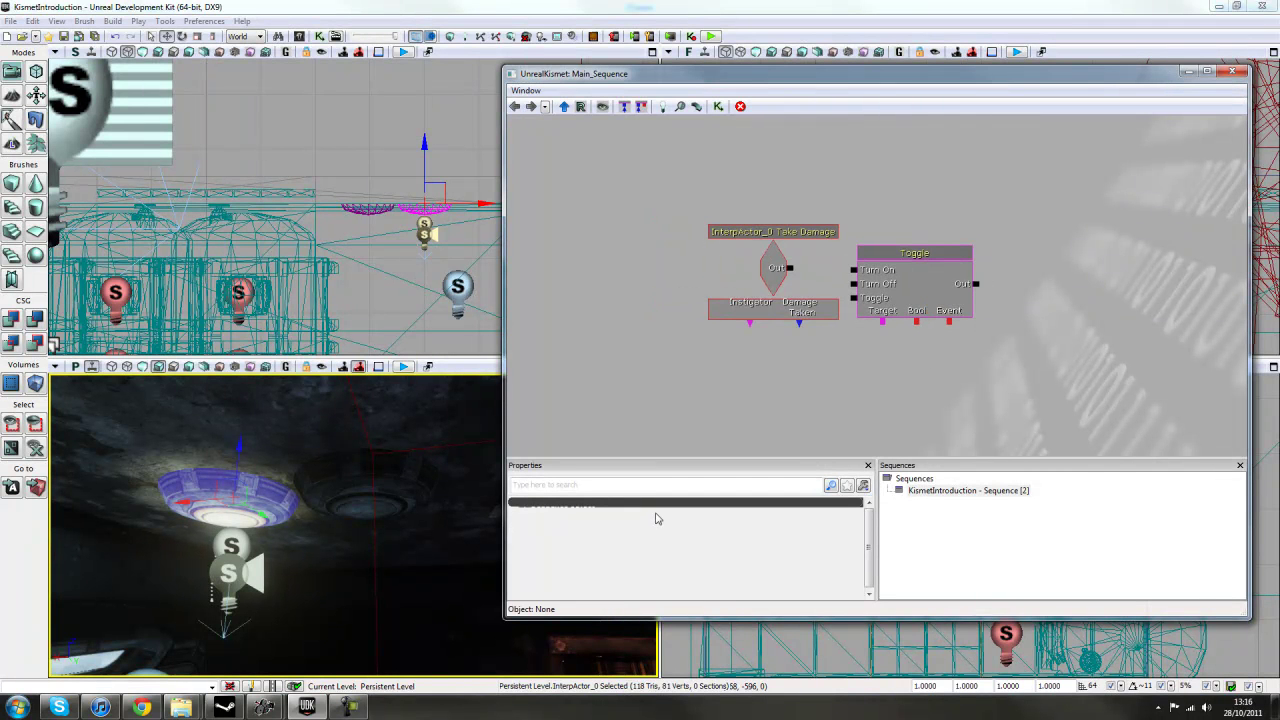
{"action": "right_click_drag", "start_coordinate": [966, 364], "coordinate": [908, 395]}
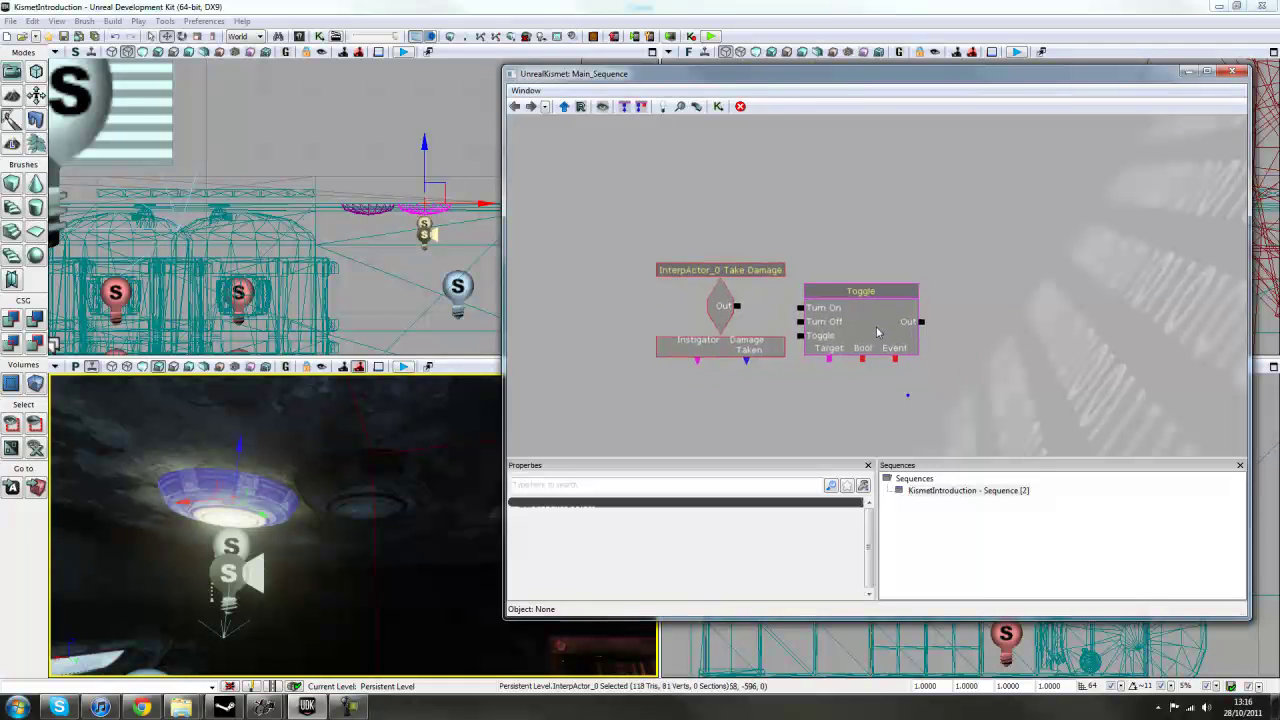
{"action": "left_click", "coordinate": [876, 326]}
{"action": "left_click_drag", "start_coordinate": [874, 321], "coordinate": [922, 305]}
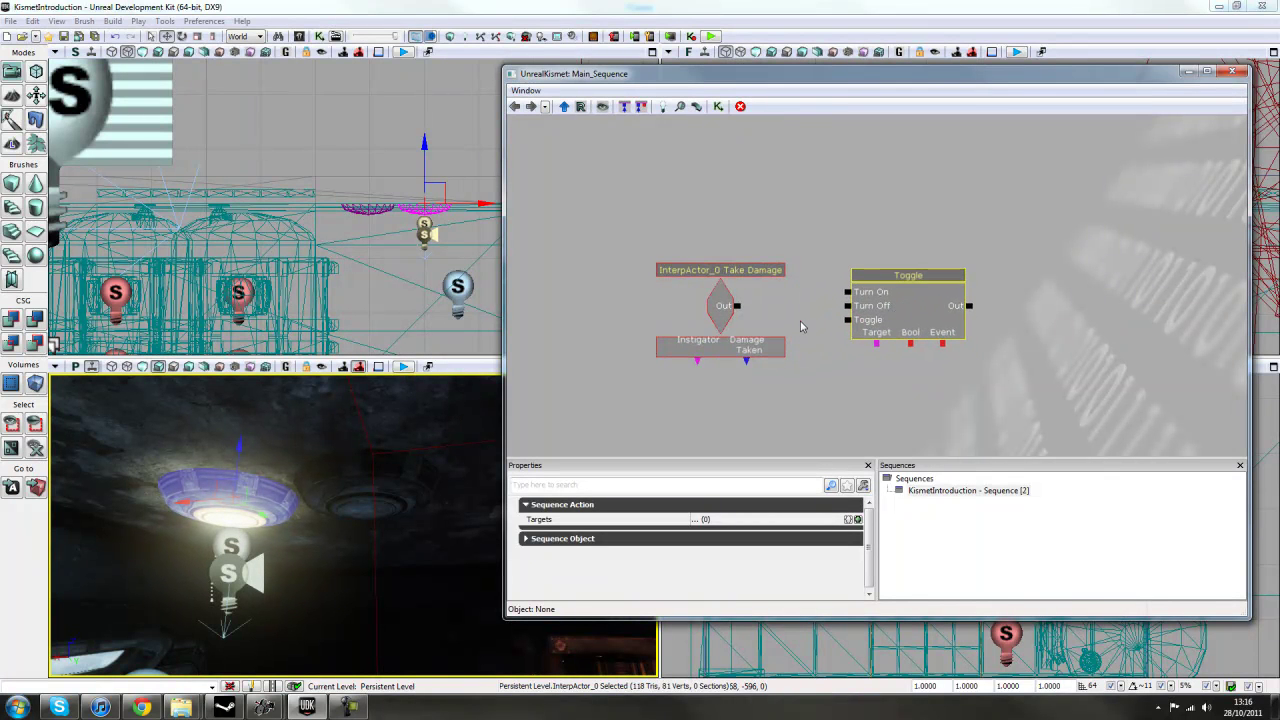
{"action": "left_click", "coordinate": [823, 374]}
{"action": "left_click_drag", "start_coordinate": [823, 374], "coordinate": [784, 342]}
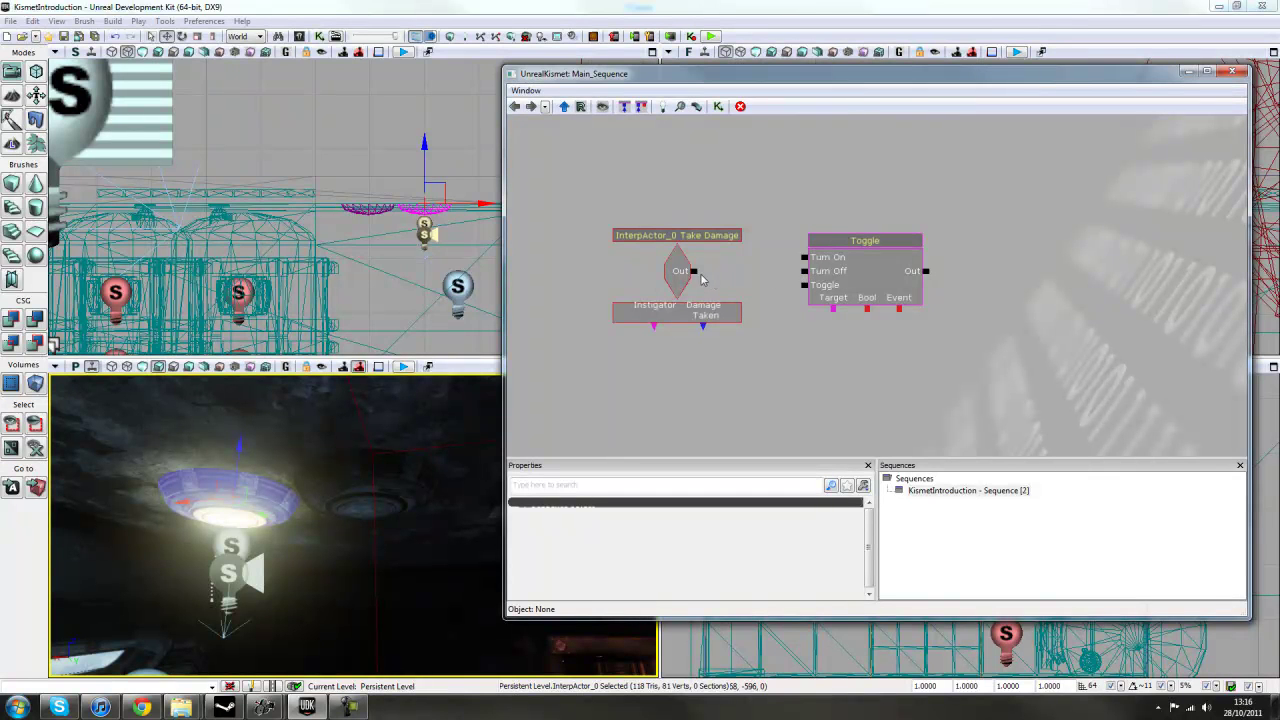
{"action": "left_click_drag", "start_coordinate": [695, 274], "coordinate": [806, 273]}
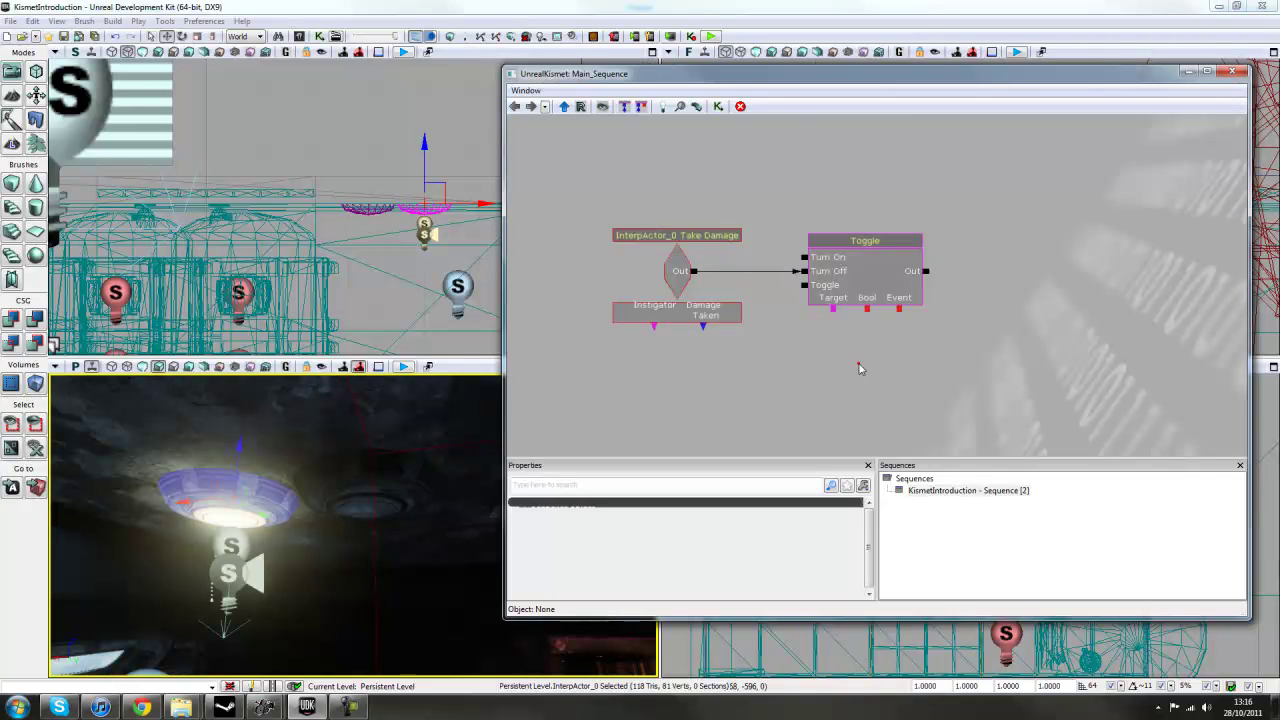
- Select the toggleable point light and spotlight under the lit ceiling light and attach both as object variables to Toggle's Target
{"action": "left_click", "coordinate": [231, 545]}
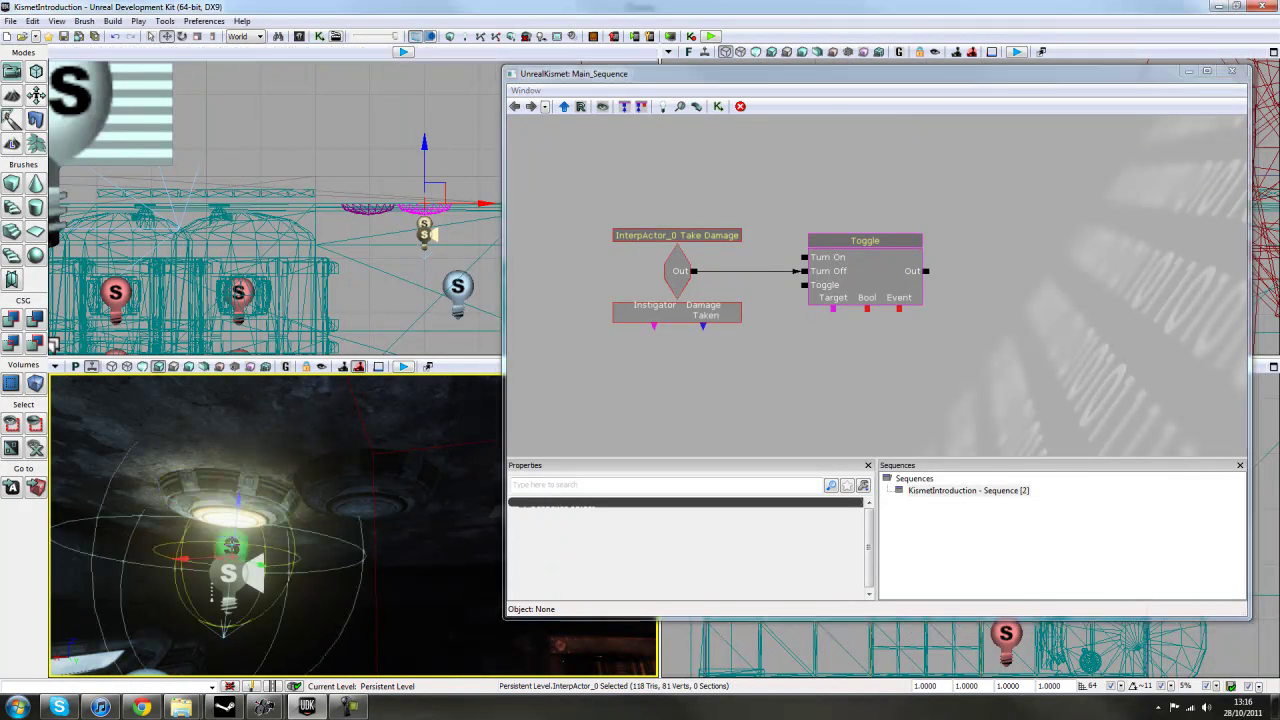
{"action": "right_click", "coordinate": [836, 313]}
{"action": "left_click", "coordinate": [836, 314]}
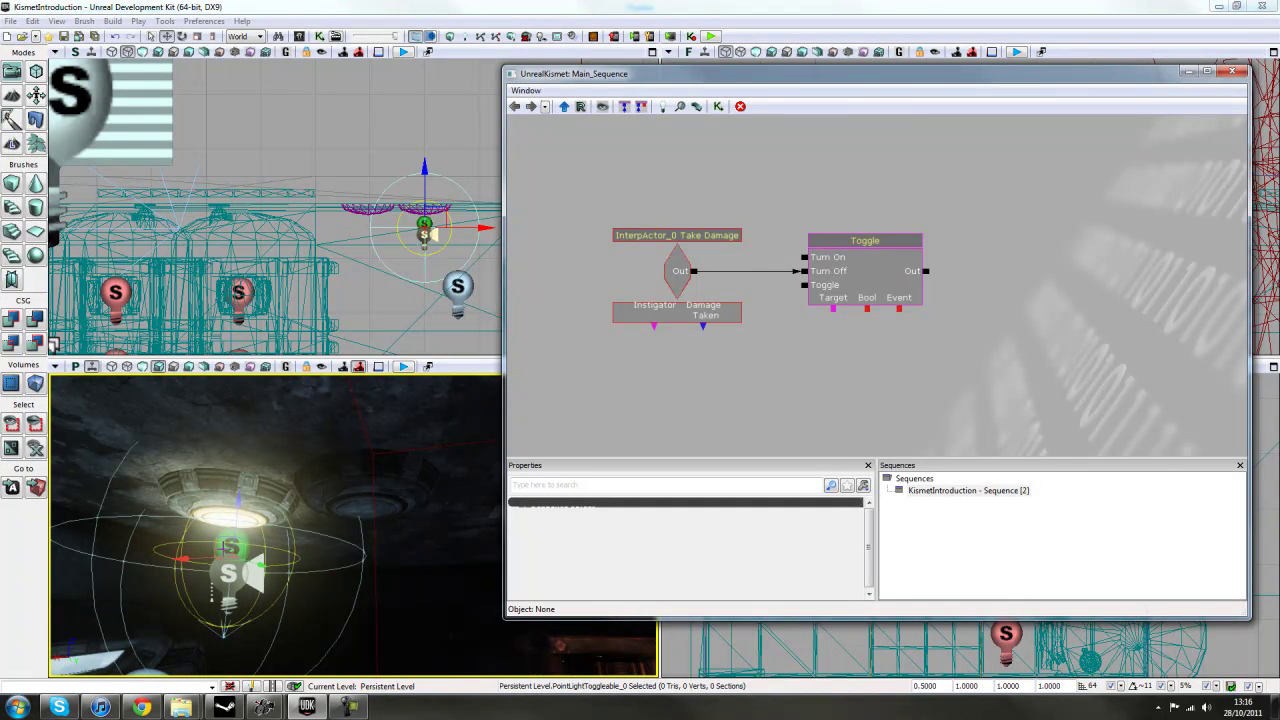
{"action": "left_click", "coordinate": [236, 574], "text": "ctrl"}
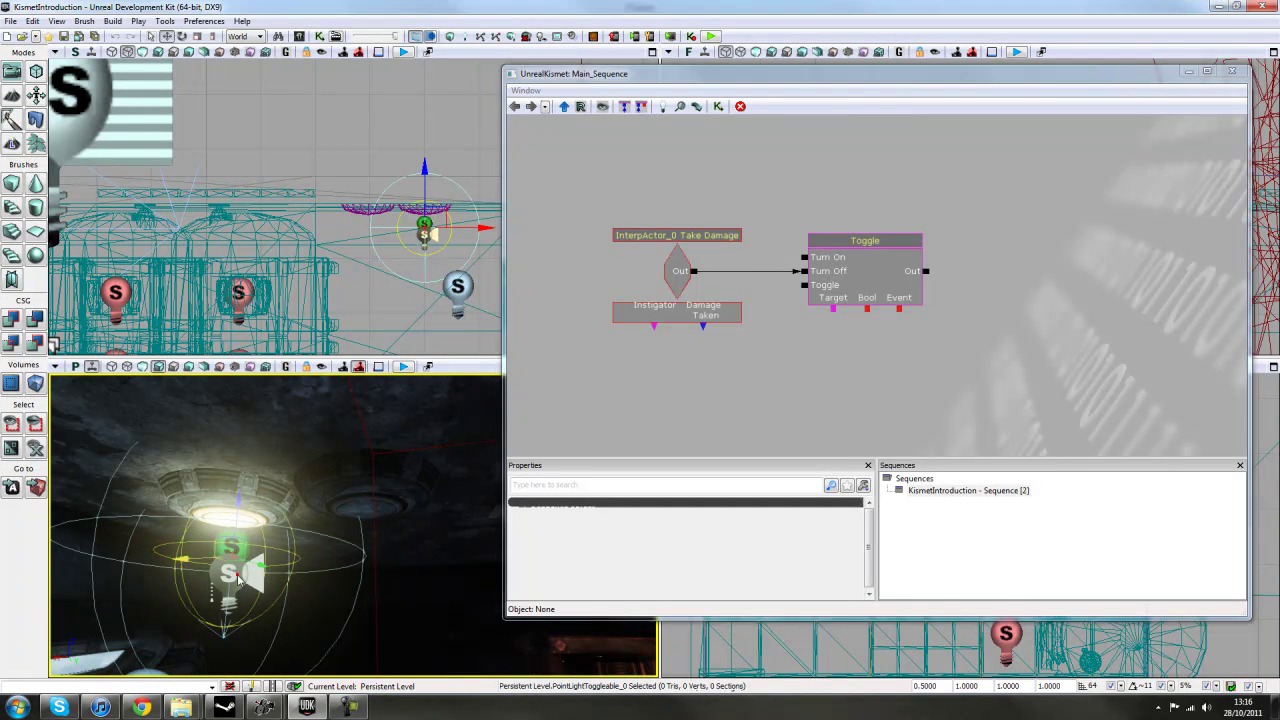
{"action": "right_click", "coordinate": [834, 310]}
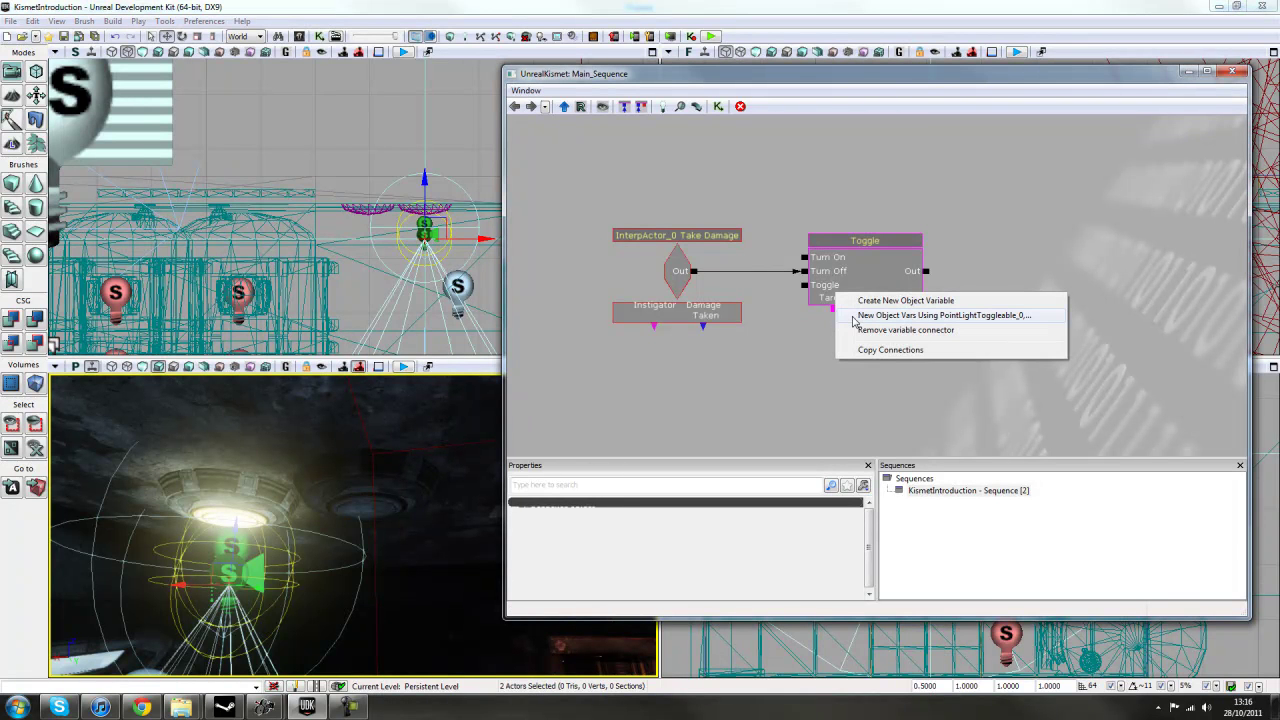
{"action": "left_click", "coordinate": [900, 315]}
- Arrange the two light variables side by side close beneath the Toggle node and close Kismet
{"action": "left_click_drag", "start_coordinate": [827, 353], "coordinate": [802, 395]}
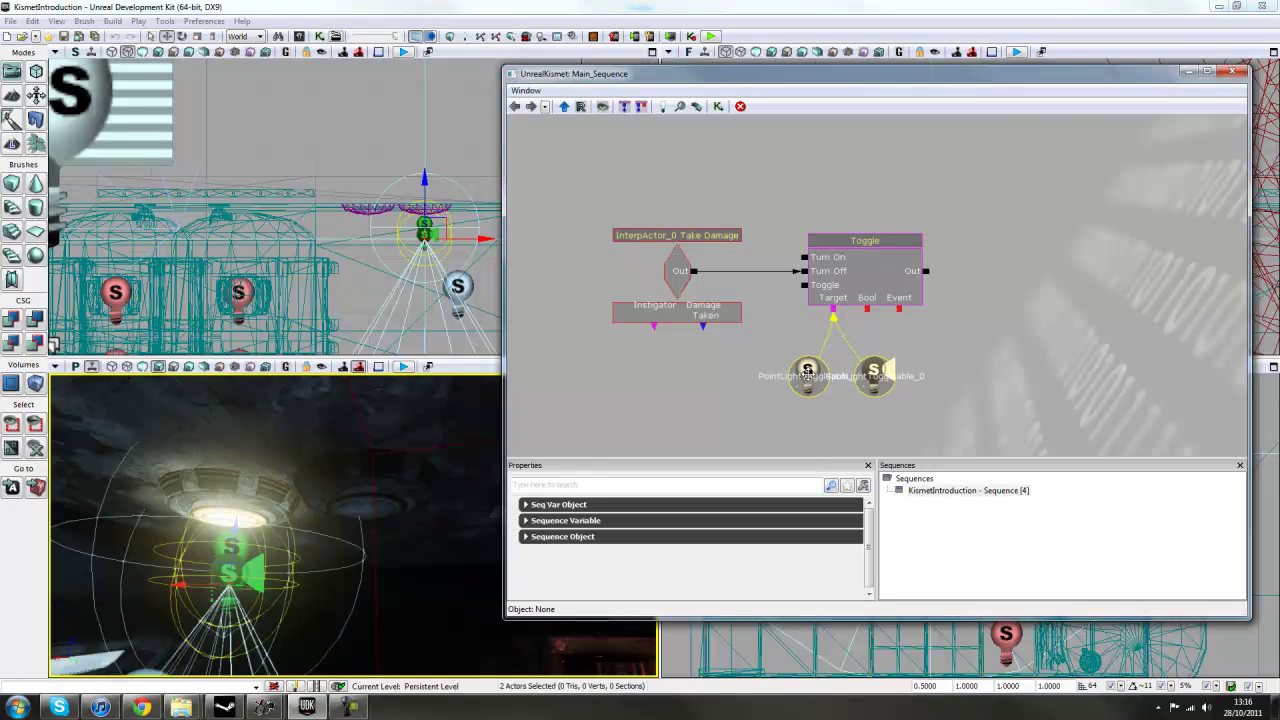
{"action": "left_click", "coordinate": [941, 362]}
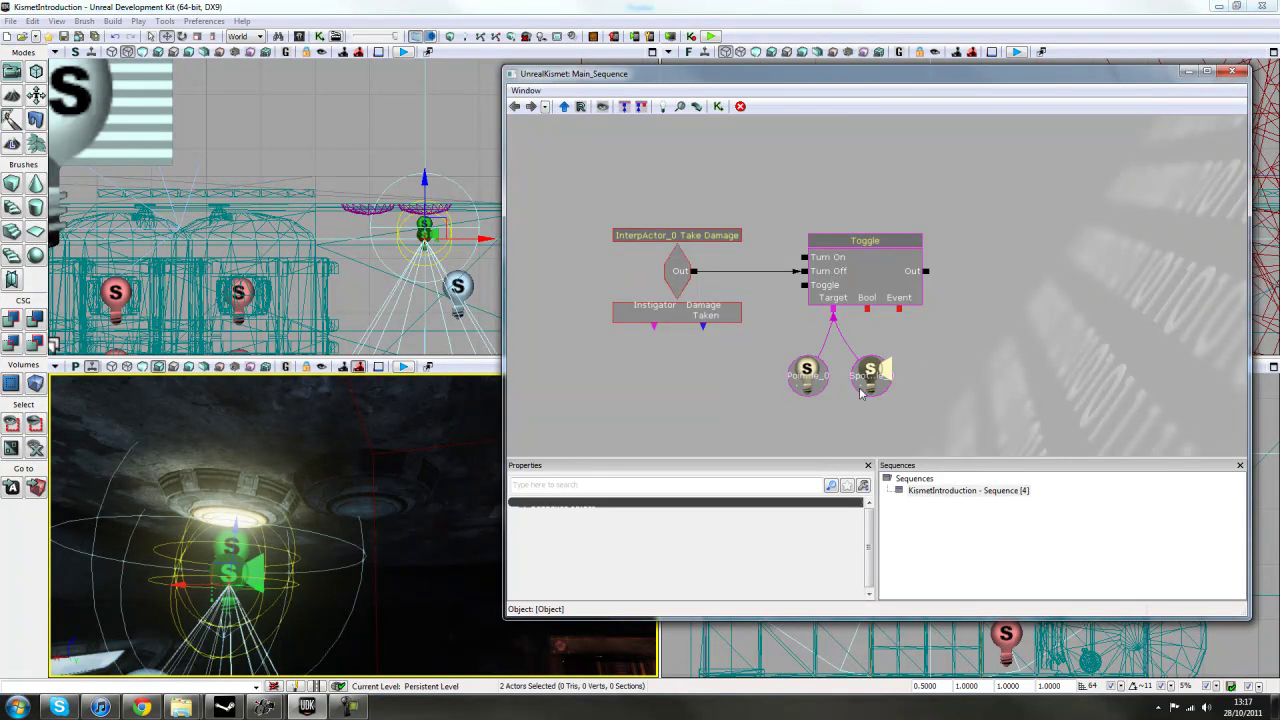
{"action": "left_click", "coordinate": [873, 386]}
{"action": "left_click", "coordinate": [934, 386]}
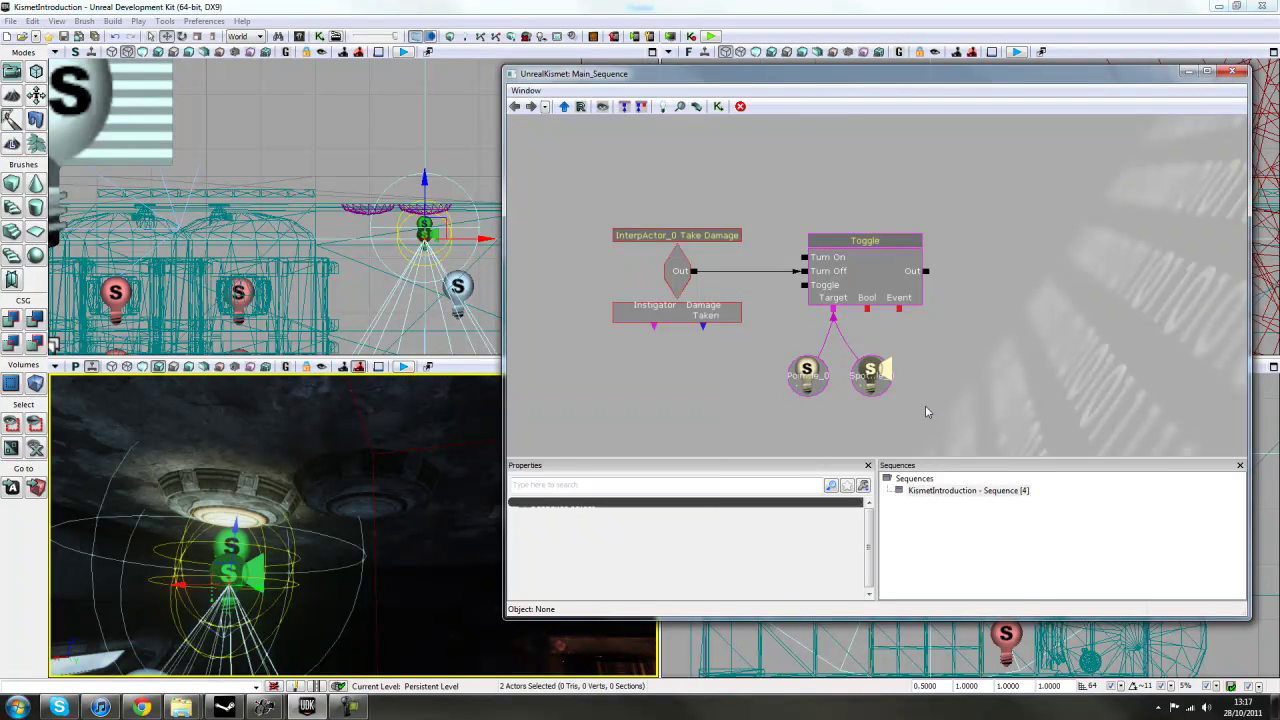
{"action": "left_click_drag", "start_coordinate": [925, 409], "coordinate": [808, 345], "text": "ctrl+alt"}
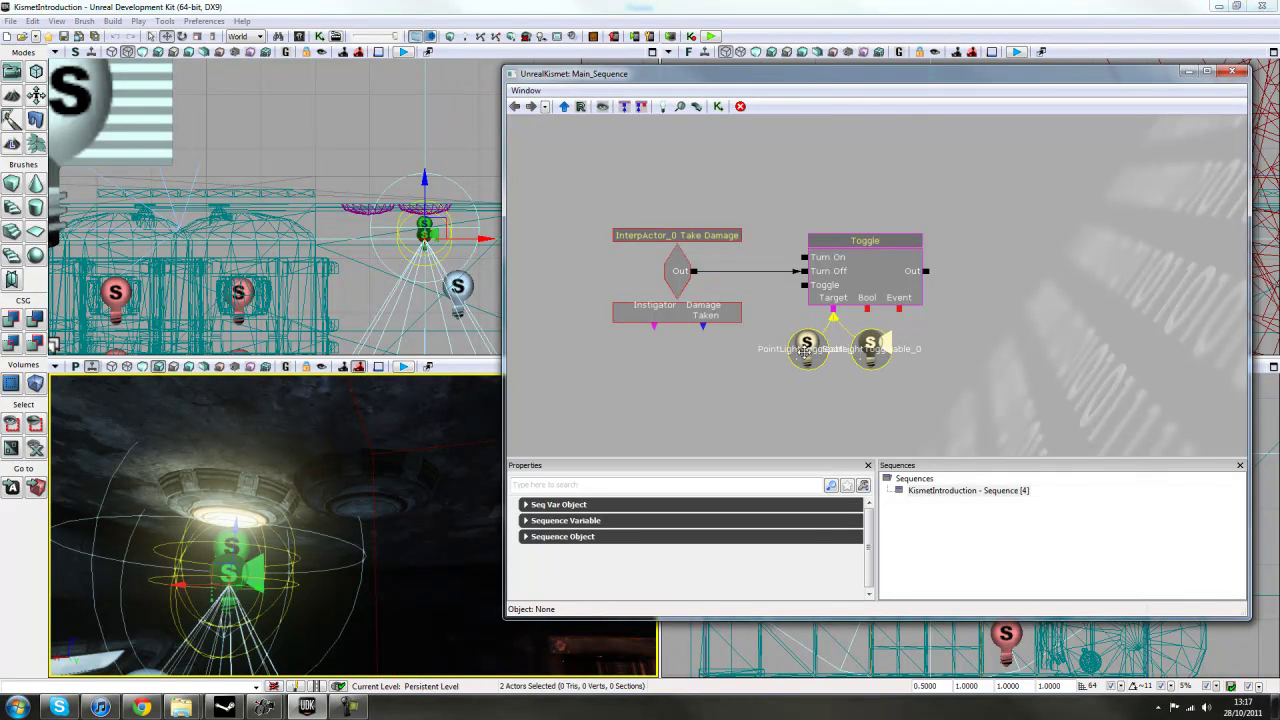
{"action": "left_click", "coordinate": [945, 360]}
{"action": "scroll", "coordinate": [940, 362], "scroll_direction": "down", "scroll_amount": 2}
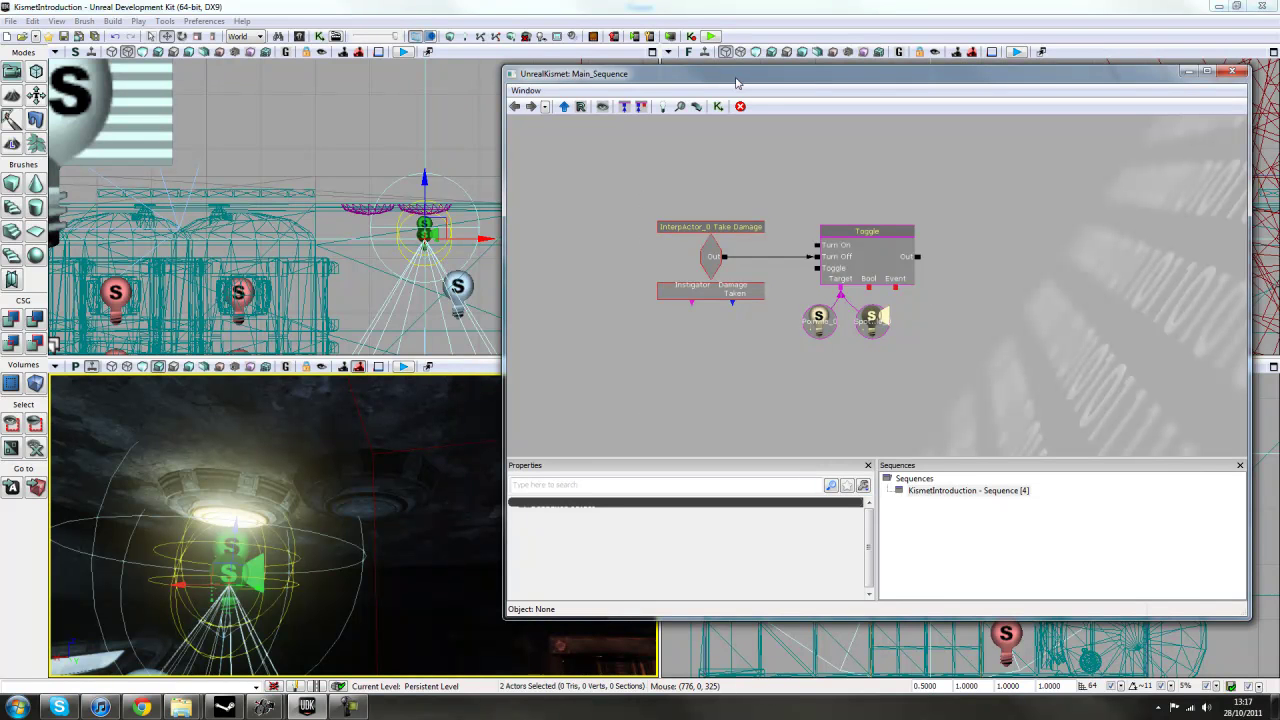
{"action": "left_click", "coordinate": [1237, 72]}
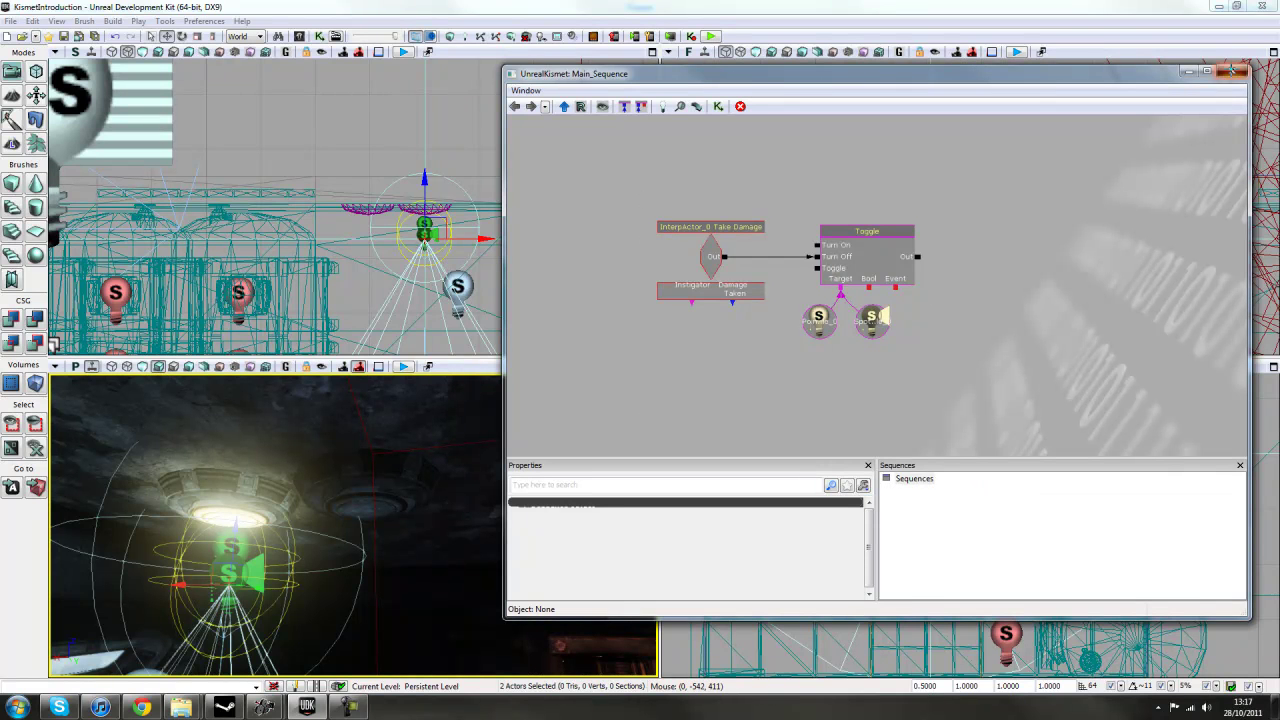
{"action": "left_click", "coordinate": [627, 296]}
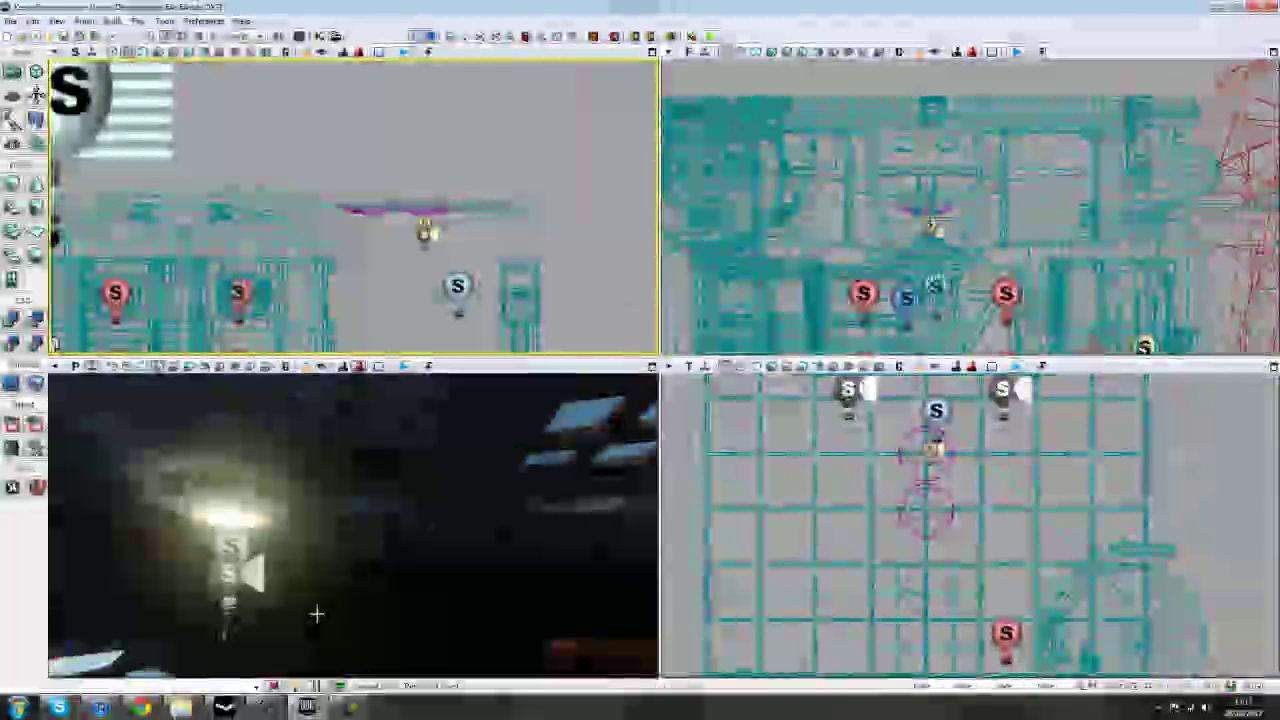
- Examine the properties of the toggleable point light and spotlight under the lit ceiling light, and close them
{"action": "right_click_drag", "start_coordinate": [317, 614], "coordinate": [264, 619]}
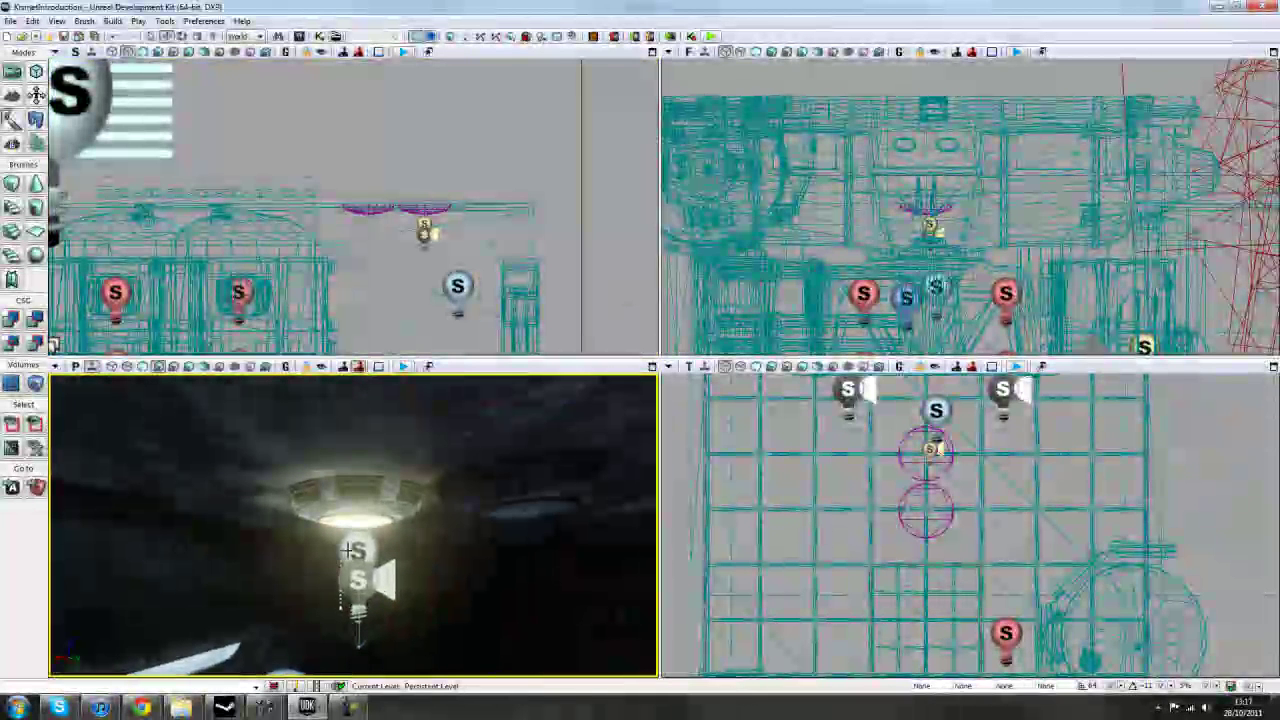
{"action": "left_click", "coordinate": [350, 549]}
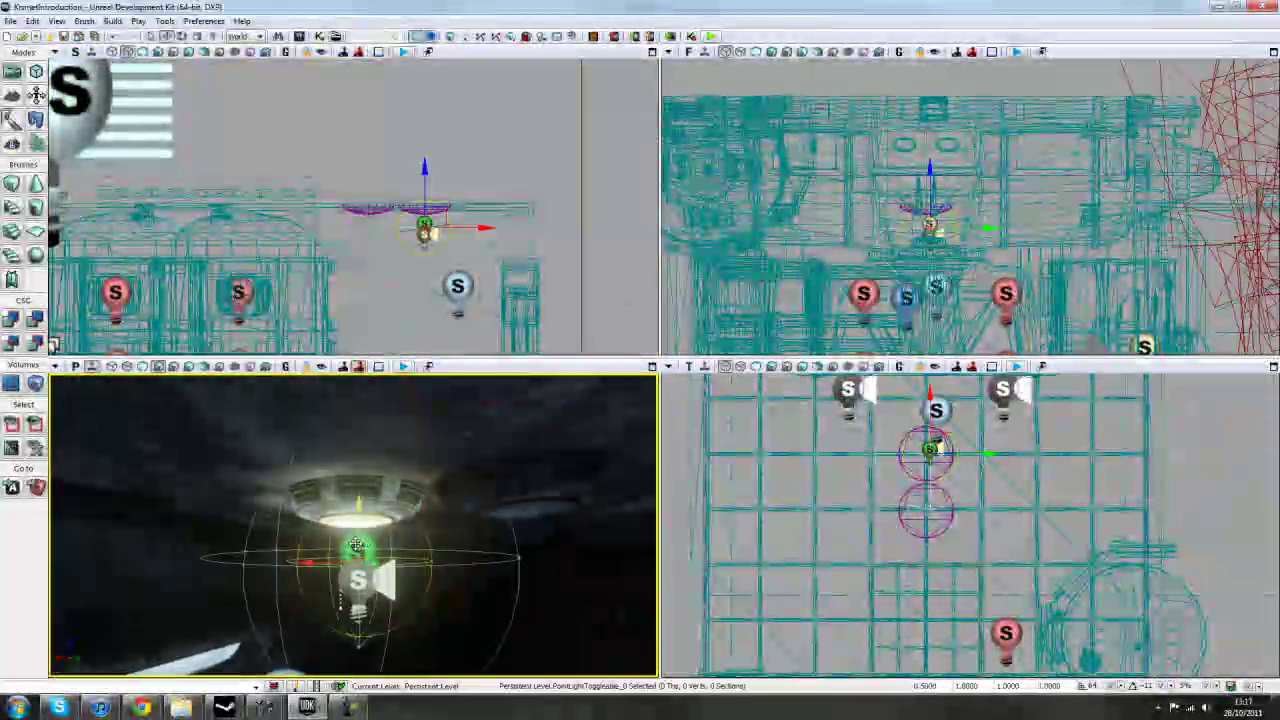
{"action": "double_click", "coordinate": [355, 546]}
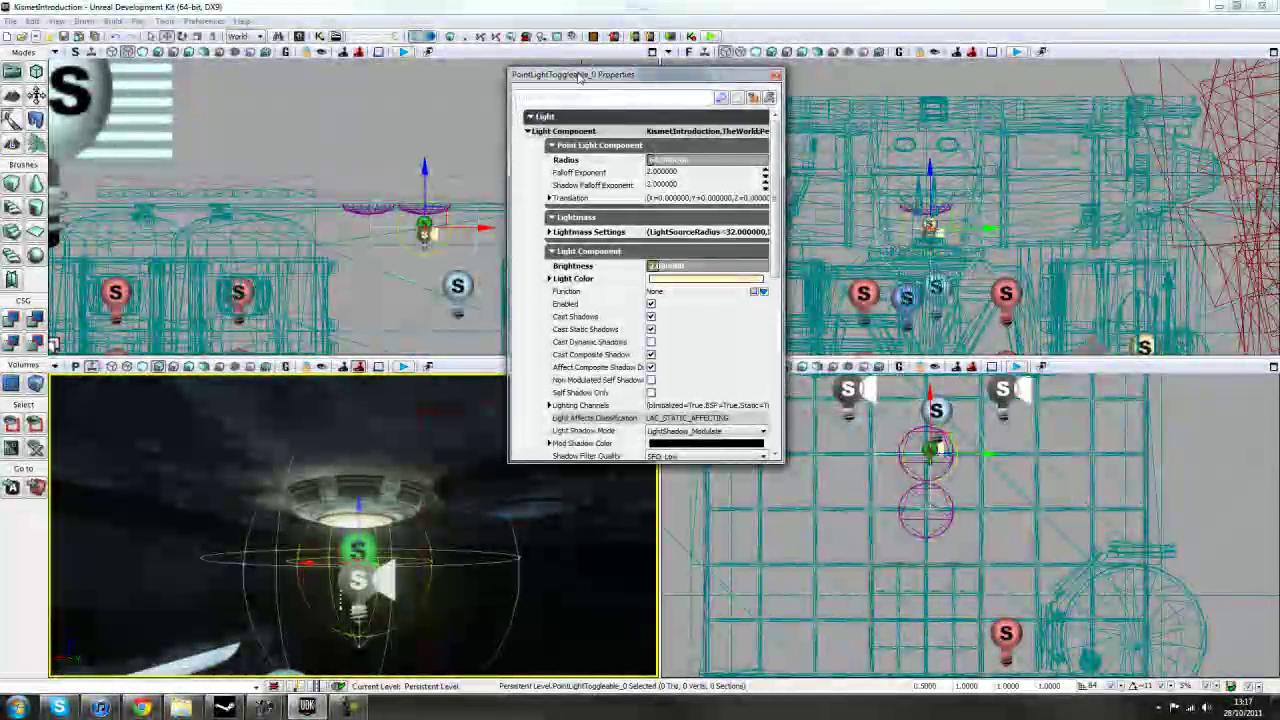
{"action": "left_click", "coordinate": [372, 584]}
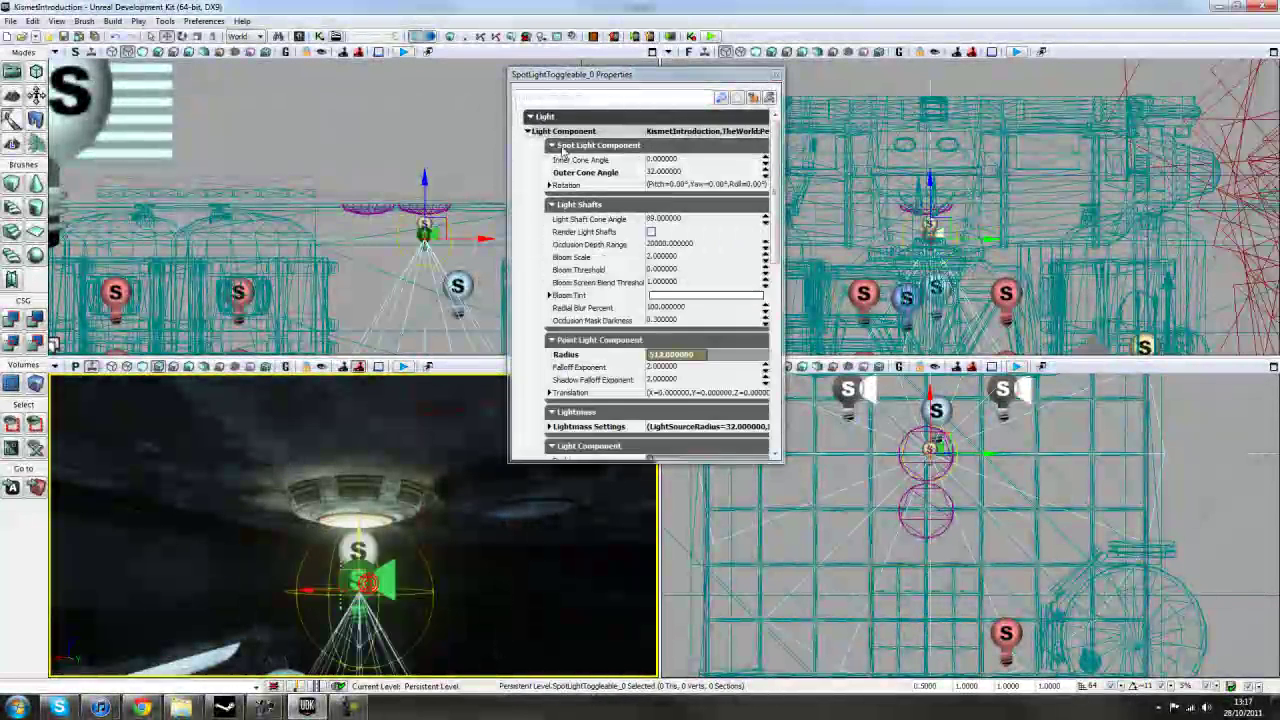
{"action": "left_click", "coordinate": [775, 74]}
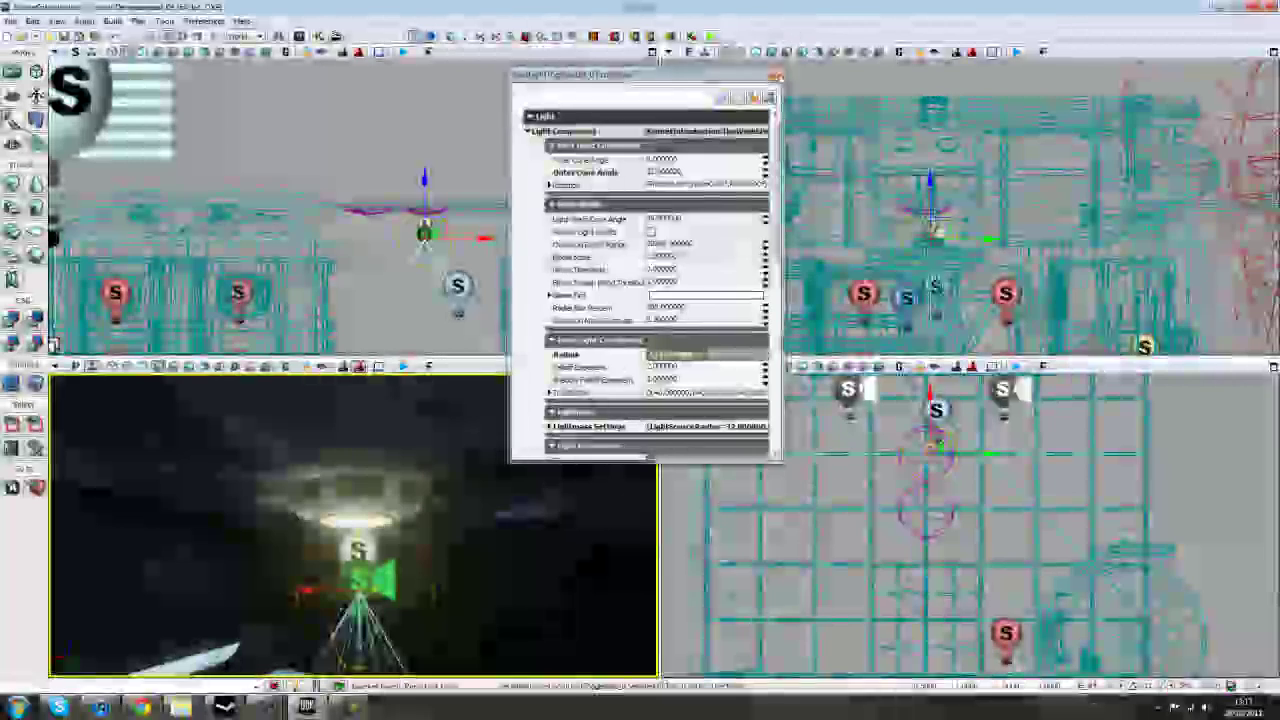
- Open the Actor Classes list and expand Lights and PointLights to show the available point light types
{"action": "left_click", "coordinate": [298, 37]}
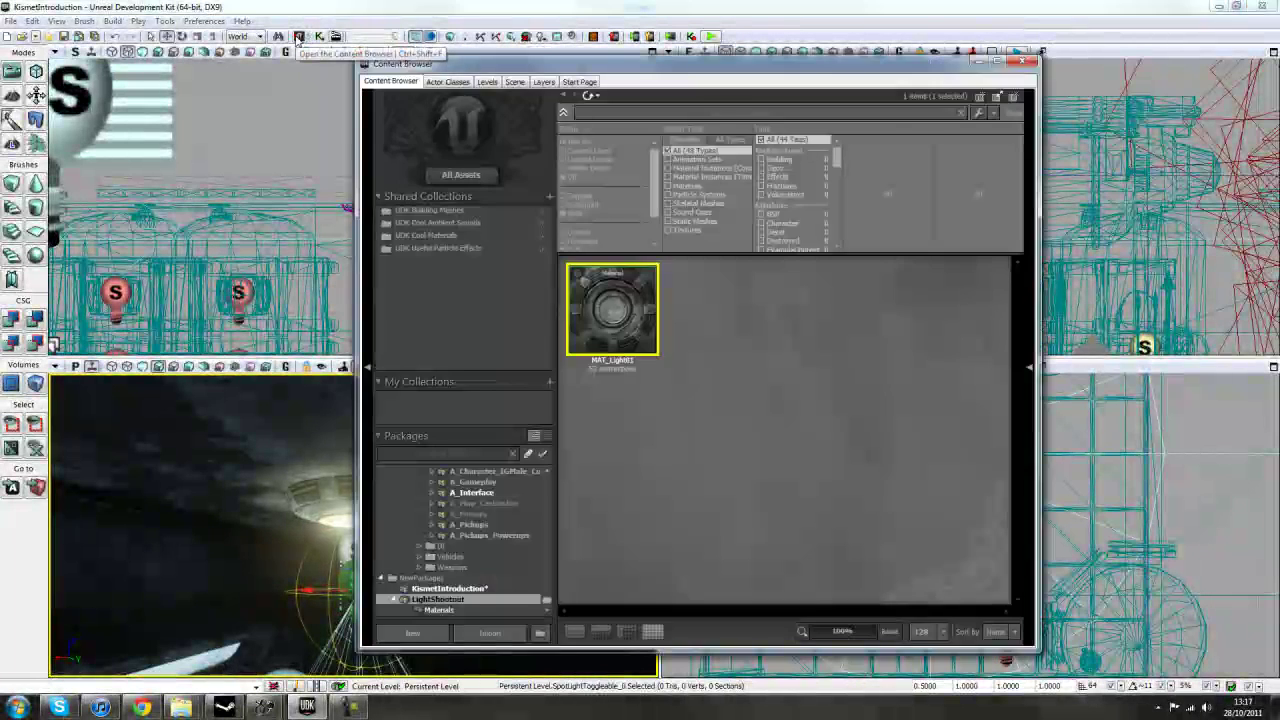
{"action": "left_click", "coordinate": [455, 90]}
{"action": "left_click_drag", "start_coordinate": [524, 67], "coordinate": [629, 40]}
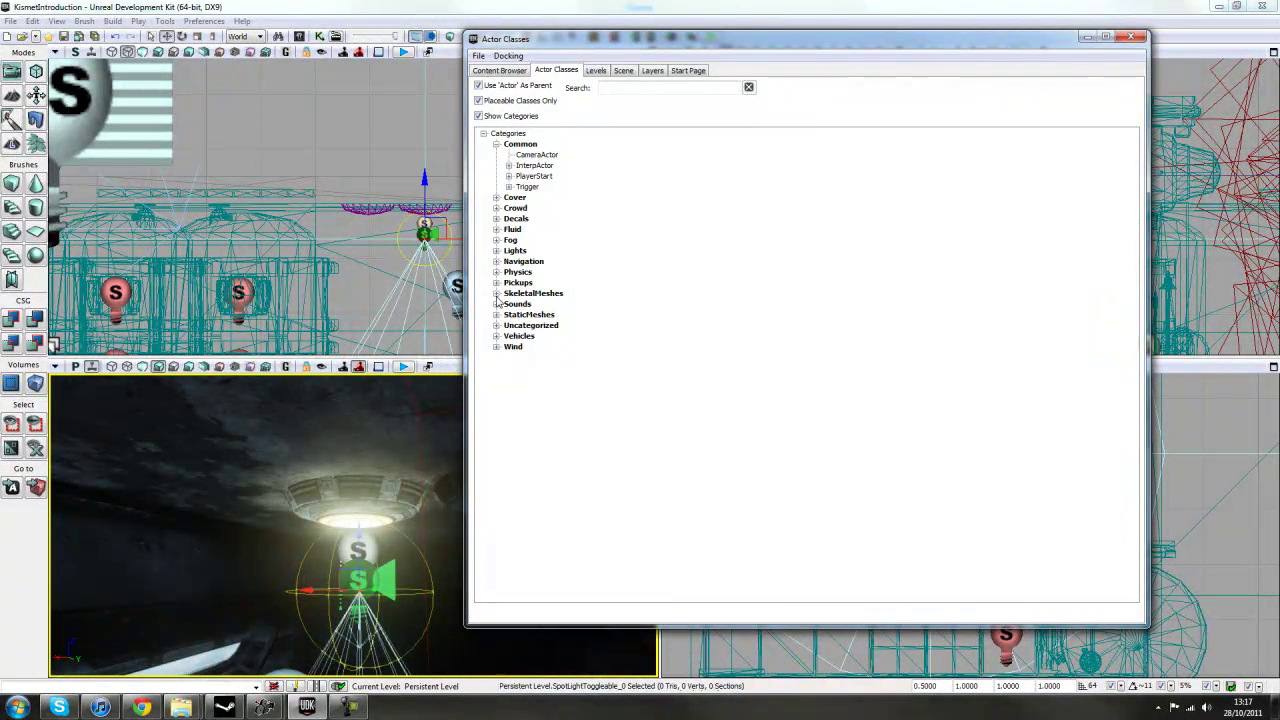
{"action": "left_click", "coordinate": [497, 251]}
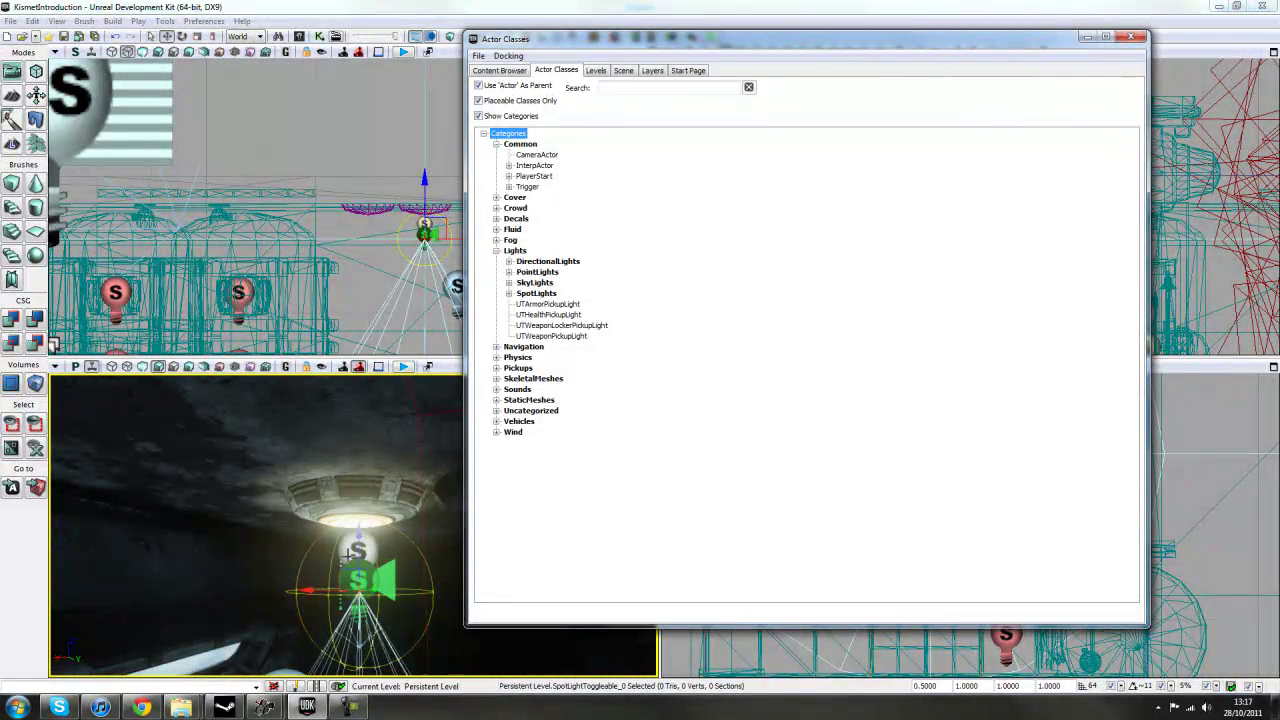
{"action": "left_click", "coordinate": [509, 272]}
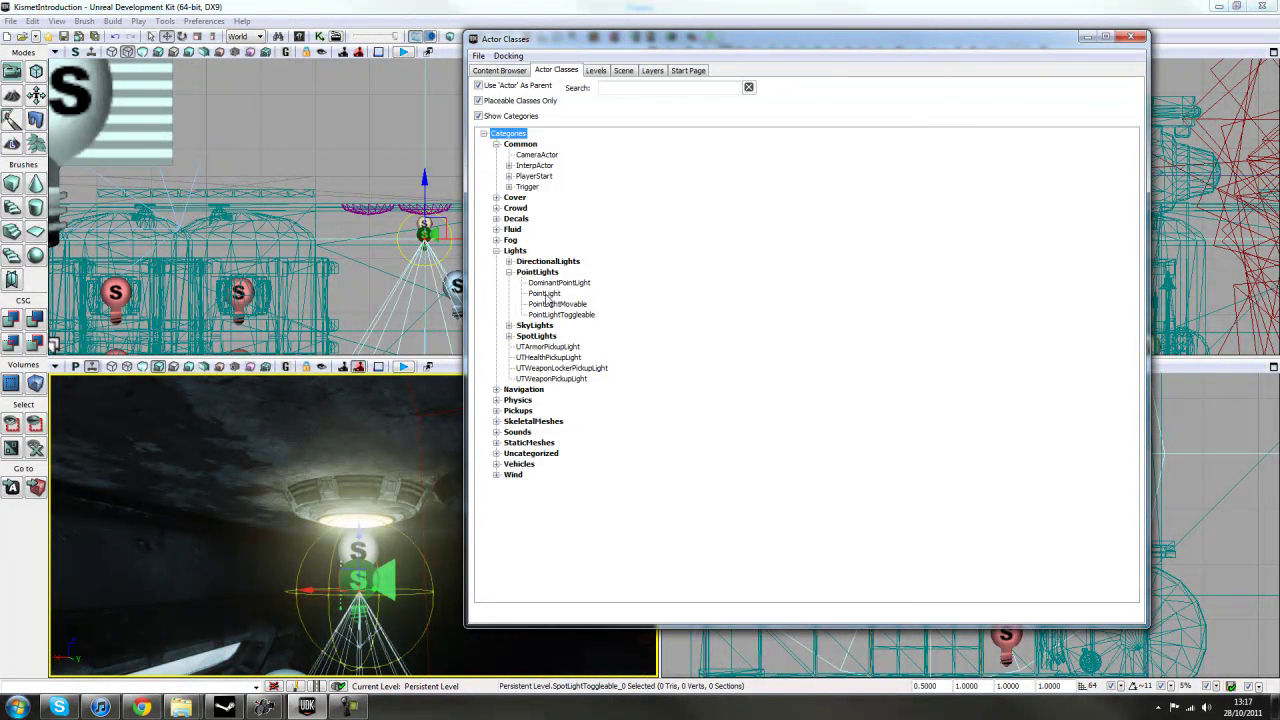
- Place a PointLightToggleable actor near the lit ceiling light and lower it slightly below the ceiling
{"action": "right_click_drag", "start_coordinate": [325, 452], "coordinate": [343, 466]}
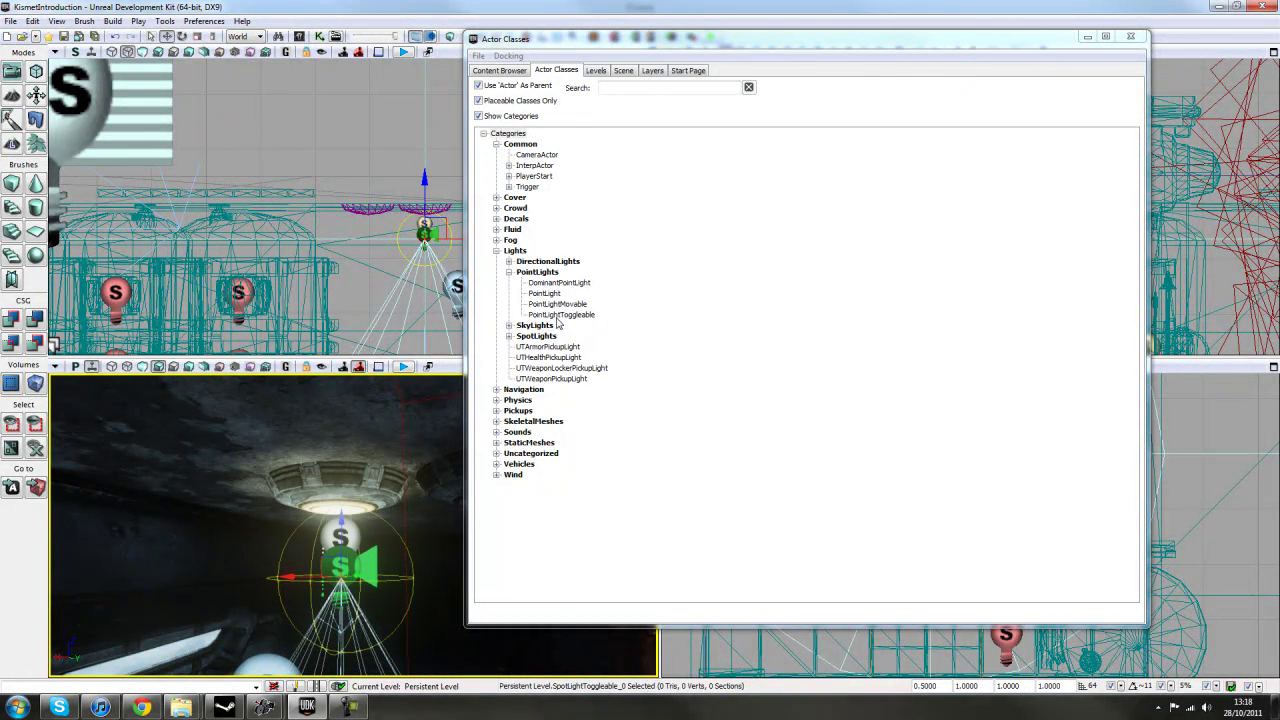
{"action": "left_click", "coordinate": [565, 315]}
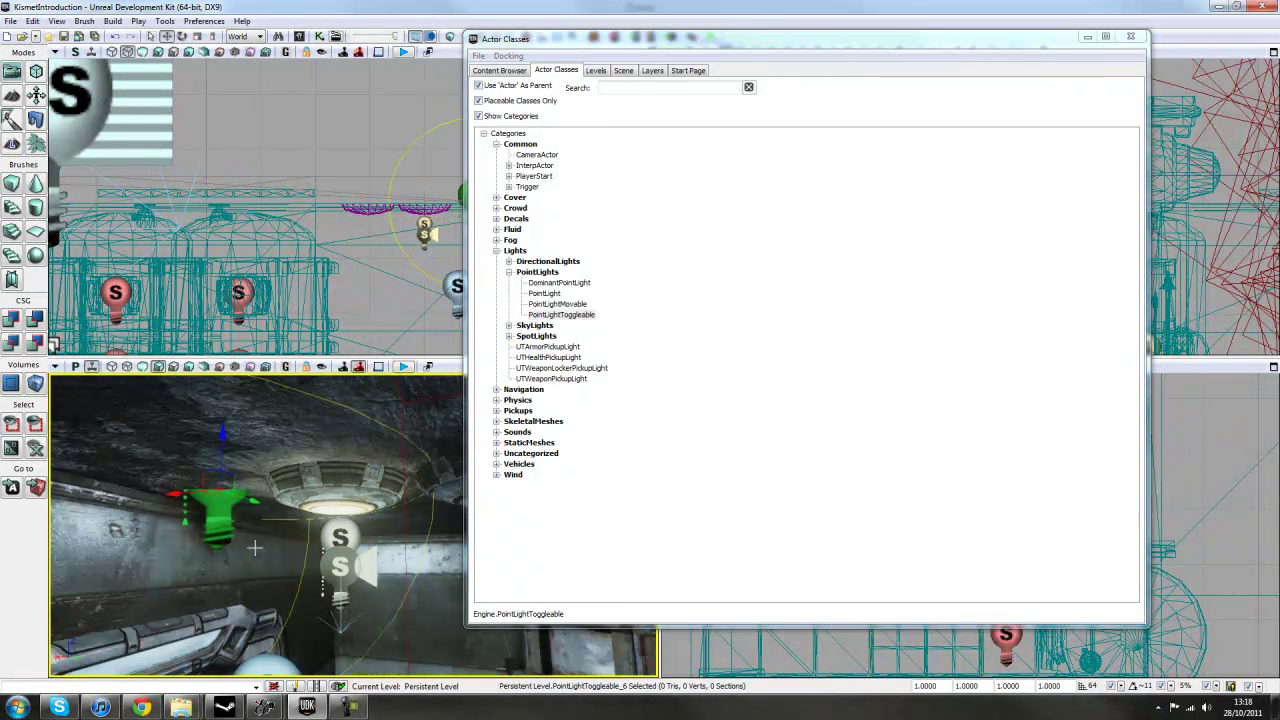
{"action": "left_click_drag", "start_coordinate": [222, 444], "coordinate": [221, 468]}
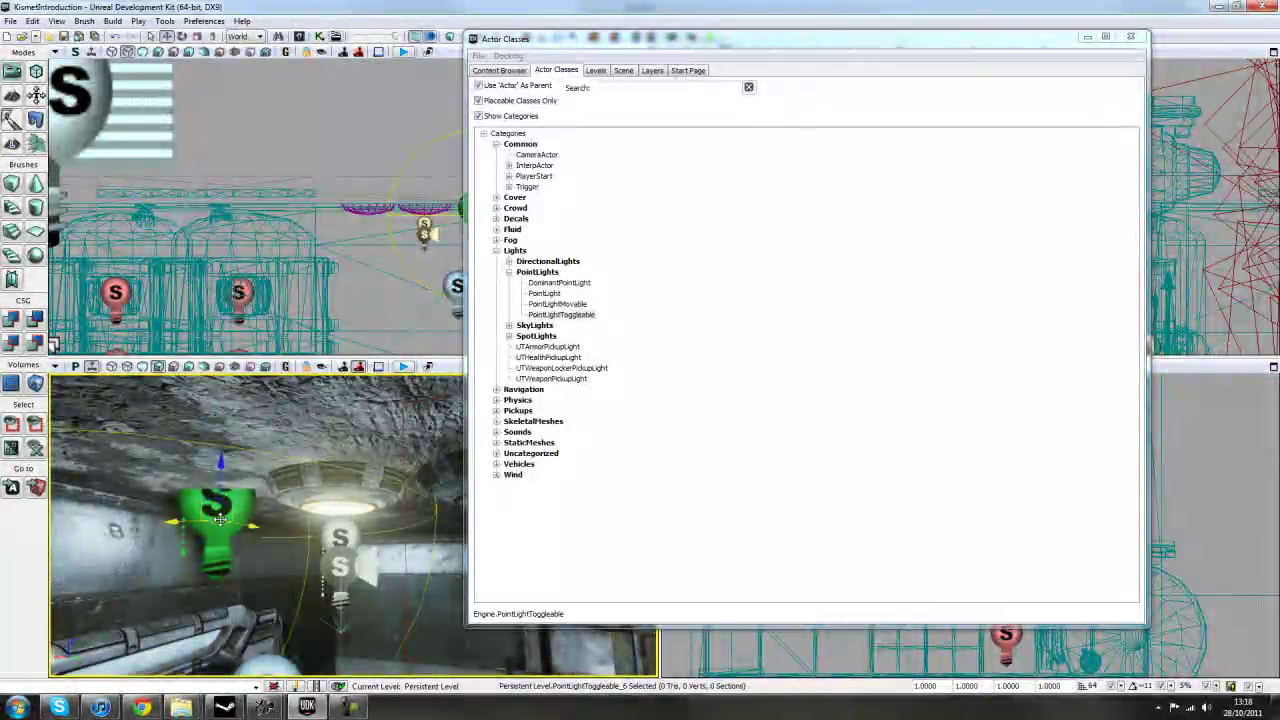
- Delete the placed PointLightToggleable actor, find SpotLightToggleable among the SpotLights classes, and close the Actor Classes list
{"action": "key", "text": "Delete"}
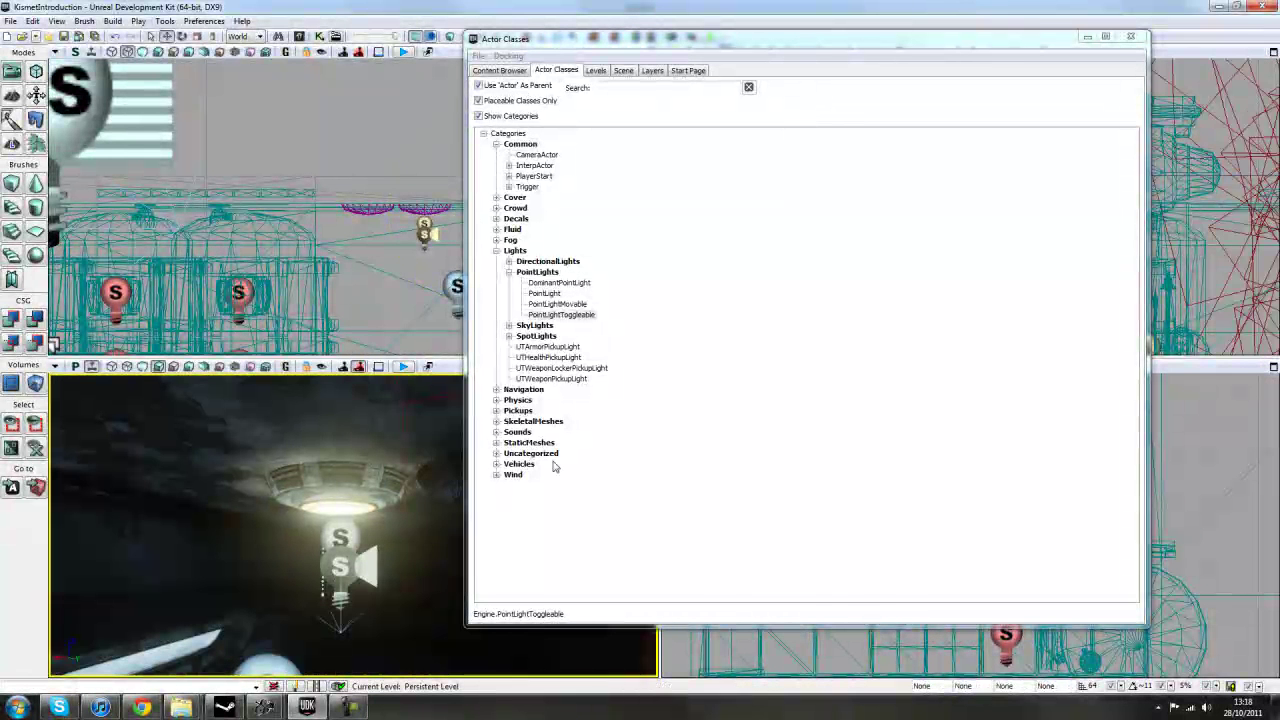
{"action": "left_click", "coordinate": [508, 337]}
{"action": "left_click", "coordinate": [569, 379]}
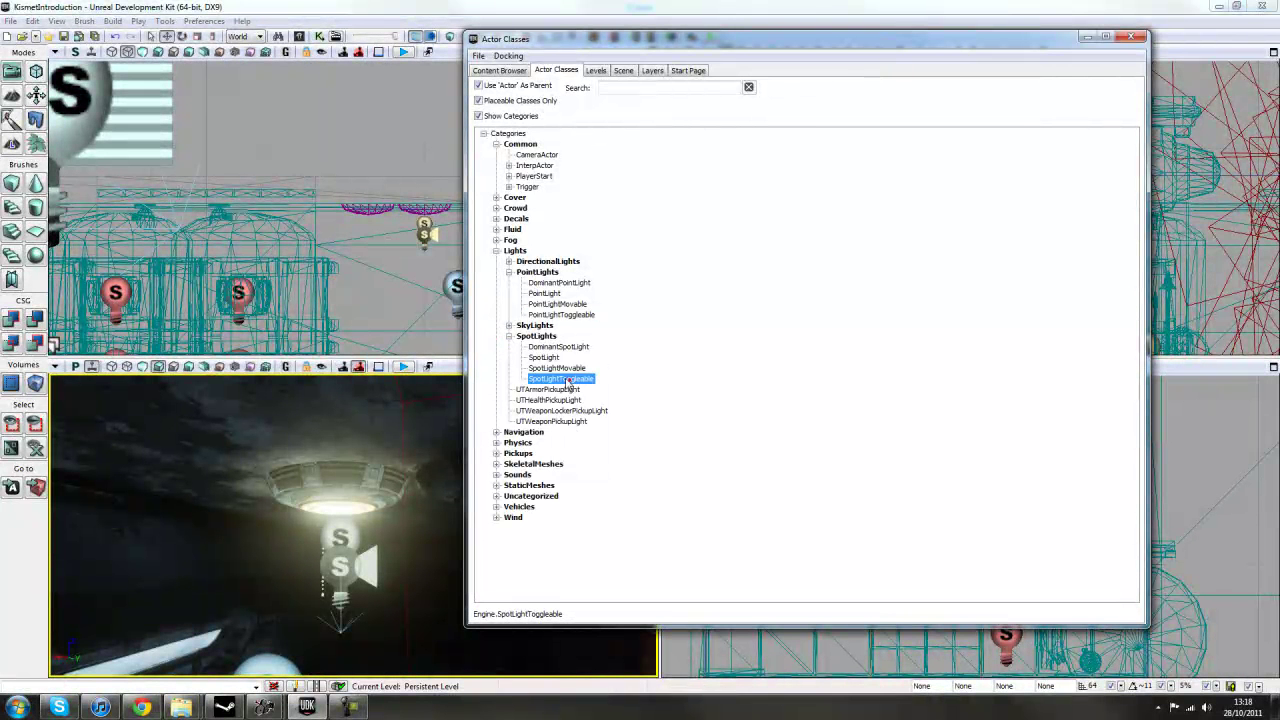
{"action": "left_click", "coordinate": [1134, 39]}
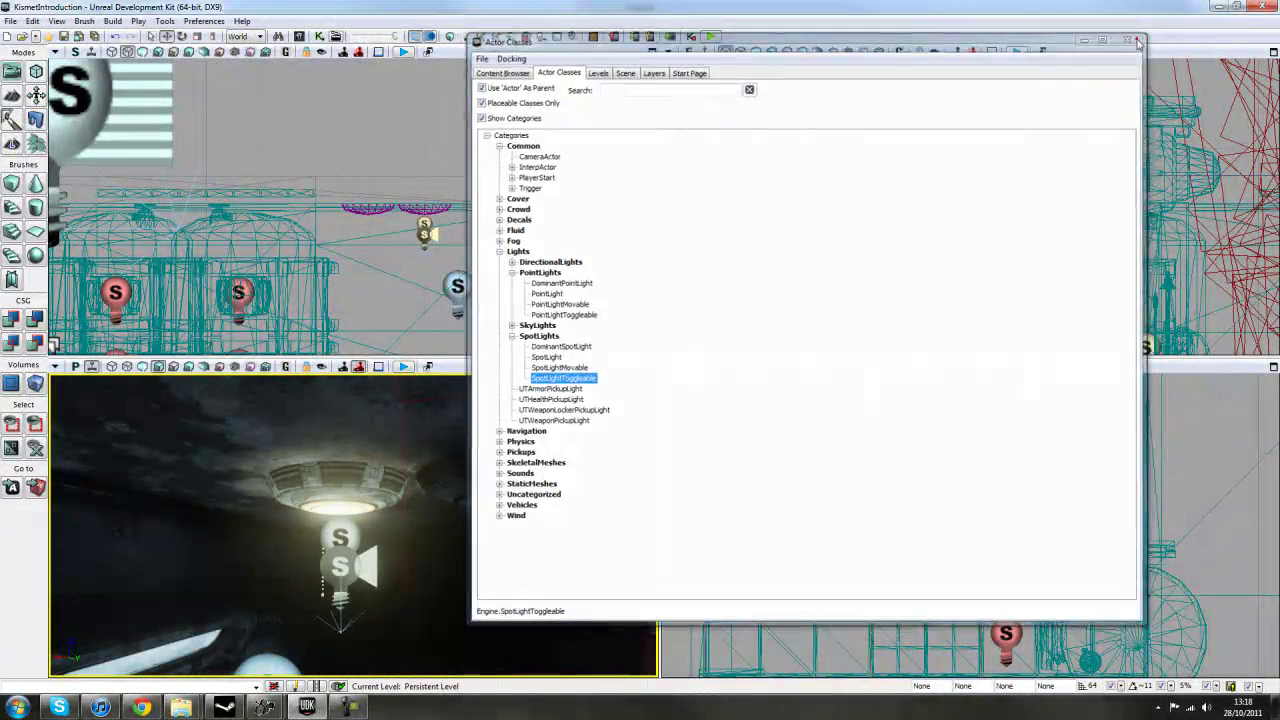
{"action": "left_click", "coordinate": [436, 153]}
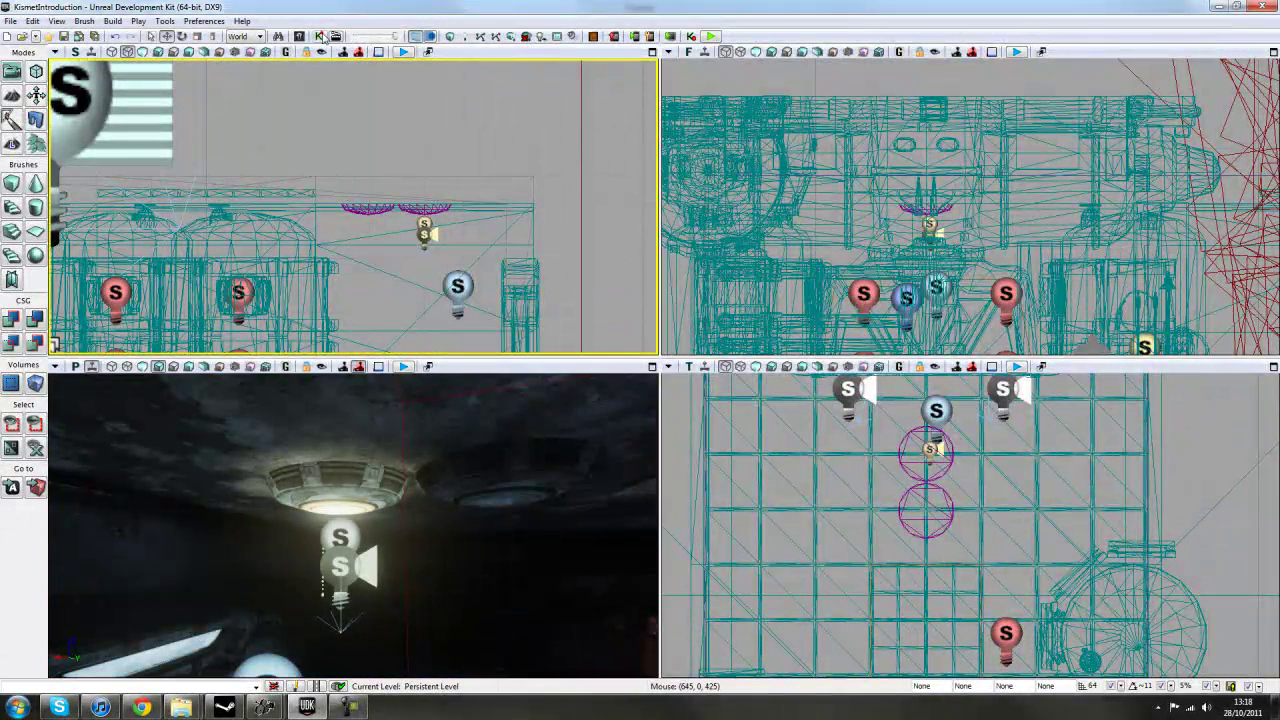
- Open Kismet and set the Damage Threshold of the InterpActor's Take Damage event to 1
{"action": "left_click", "coordinate": [320, 36]}
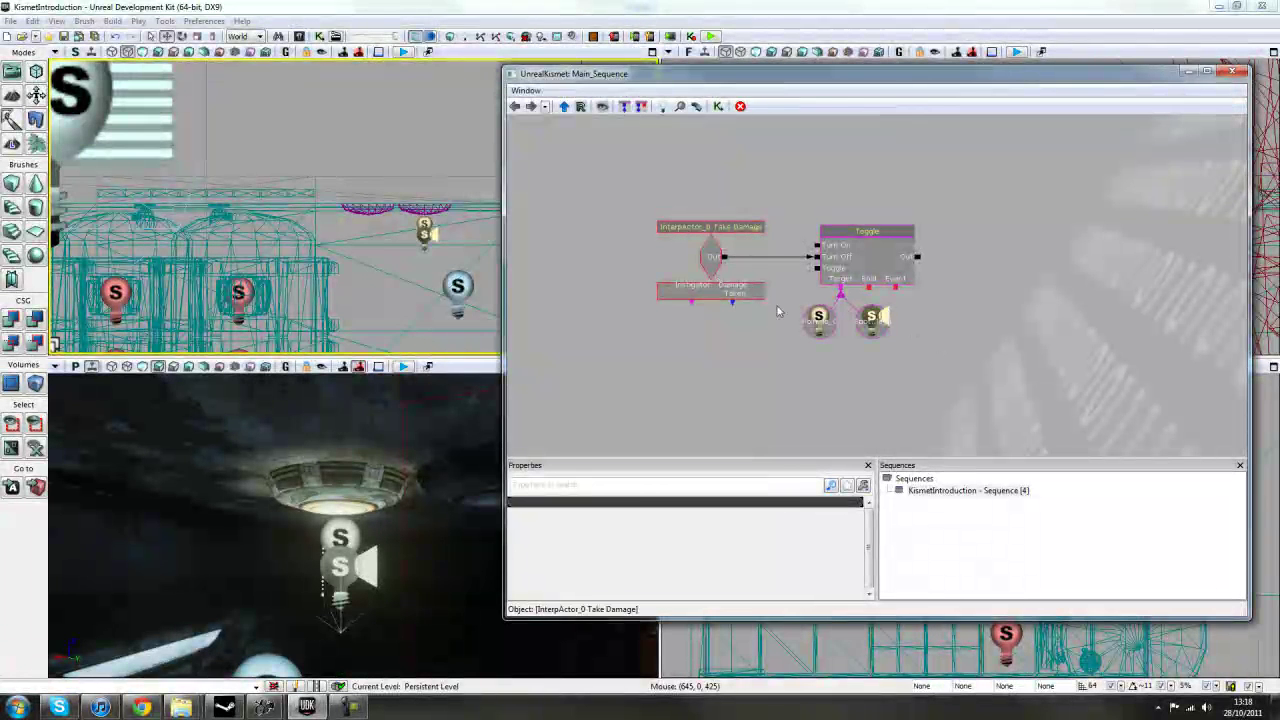
{"action": "scroll", "coordinate": [676, 413], "scroll_direction": "up", "scroll_amount": 2}
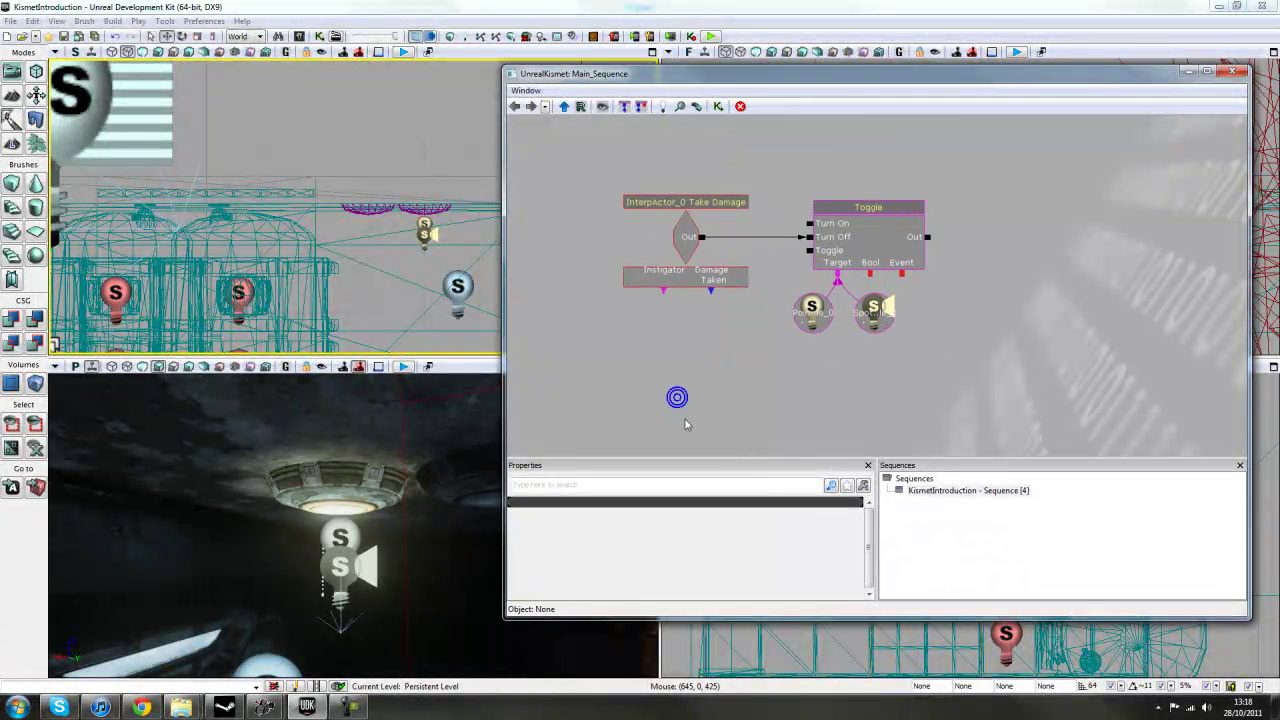
{"action": "left_click", "coordinate": [677, 284]}
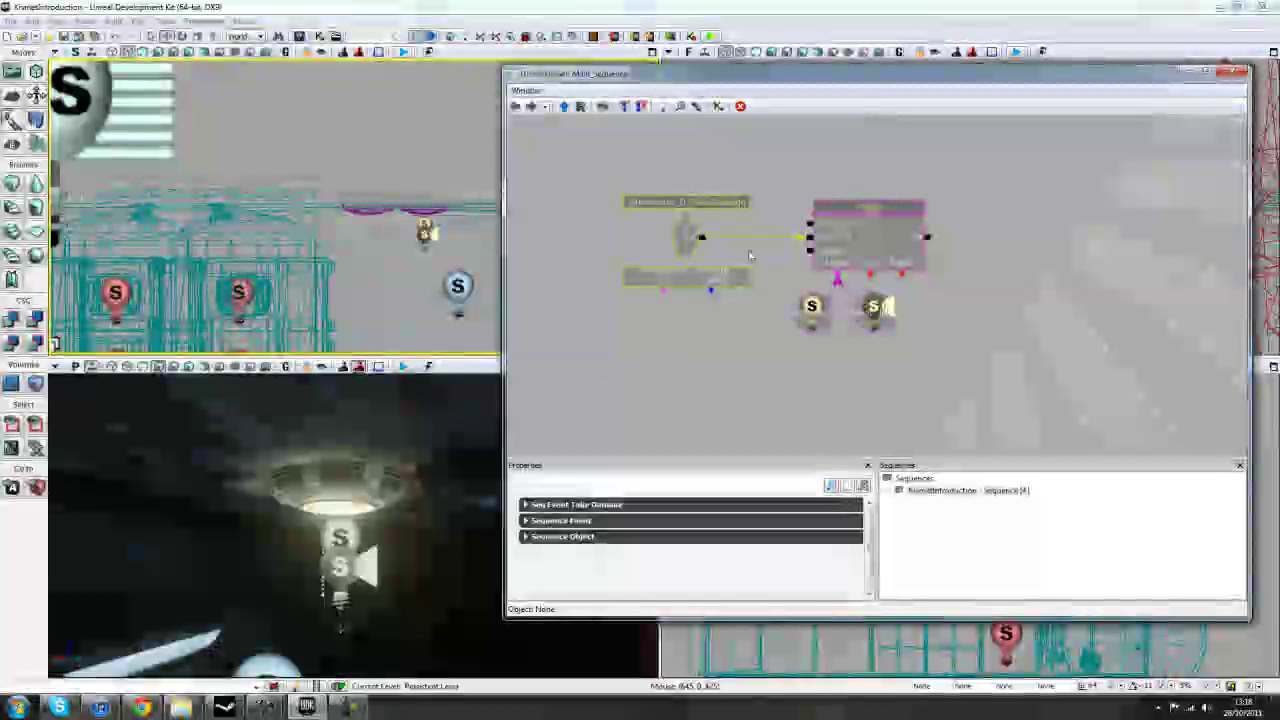
{"action": "left_click", "coordinate": [663, 260]}
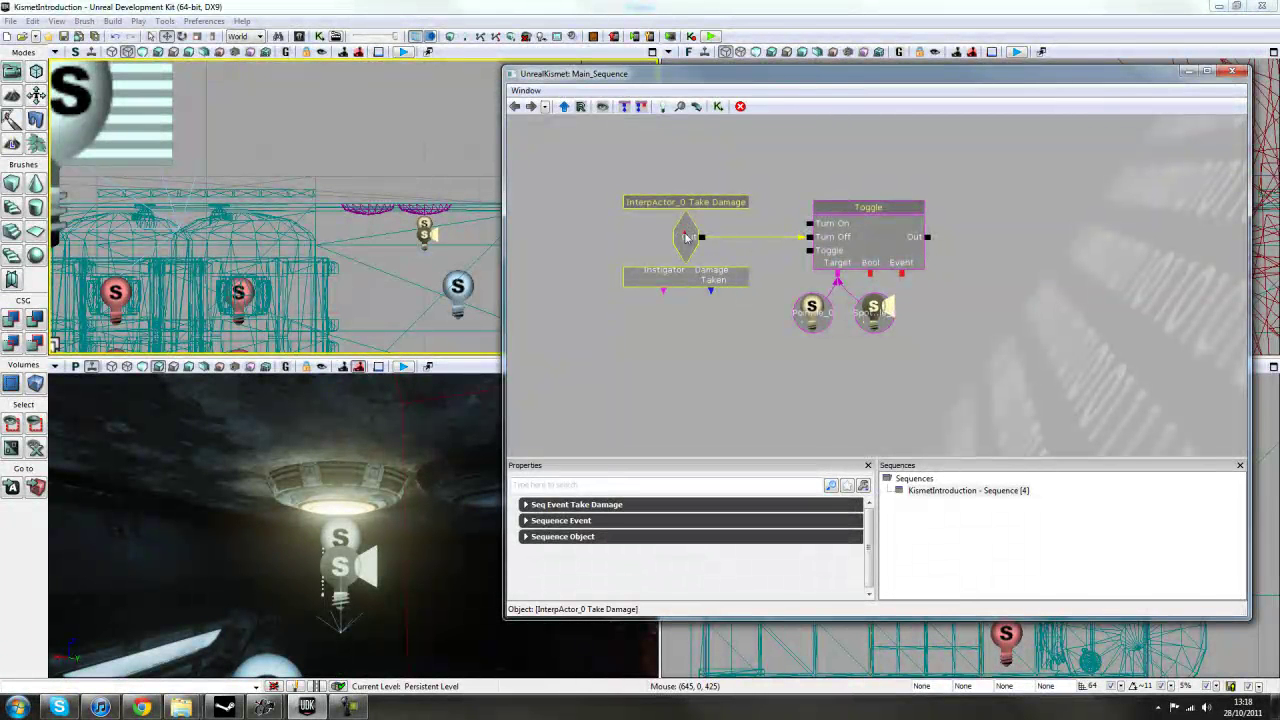
{"action": "left_click", "coordinate": [553, 505]}
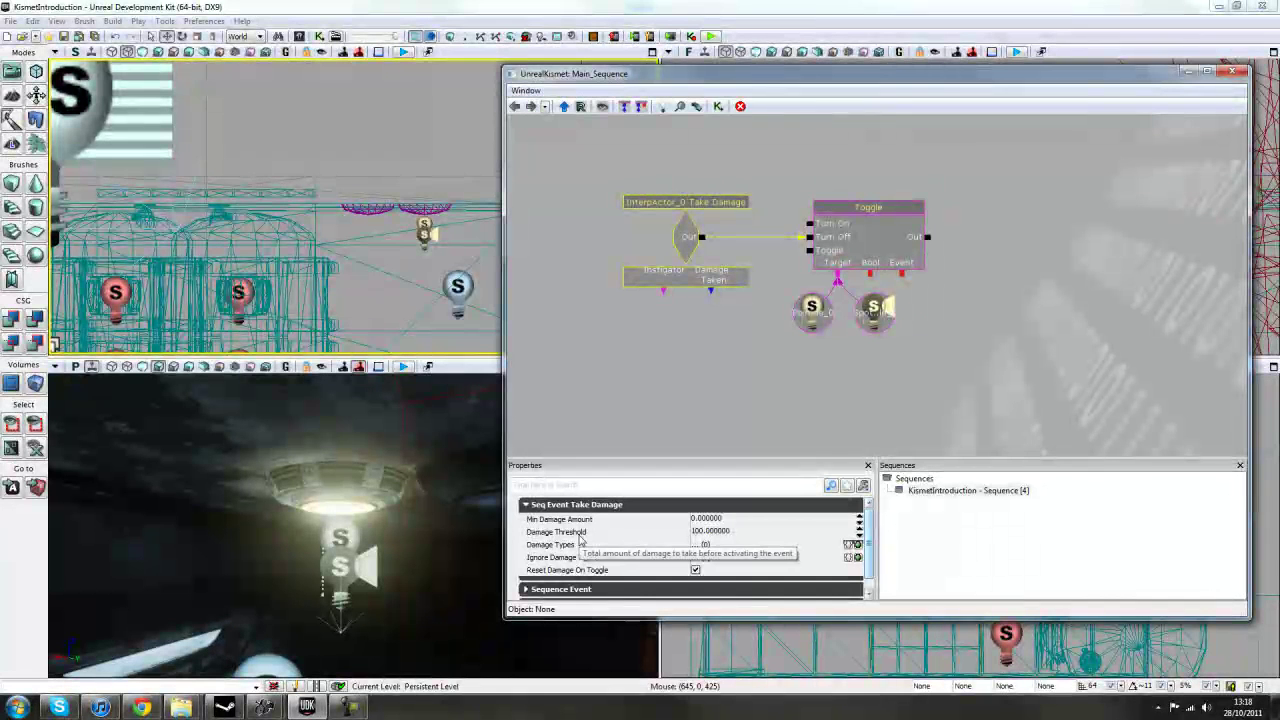
{"action": "left_click", "coordinate": [708, 533]}
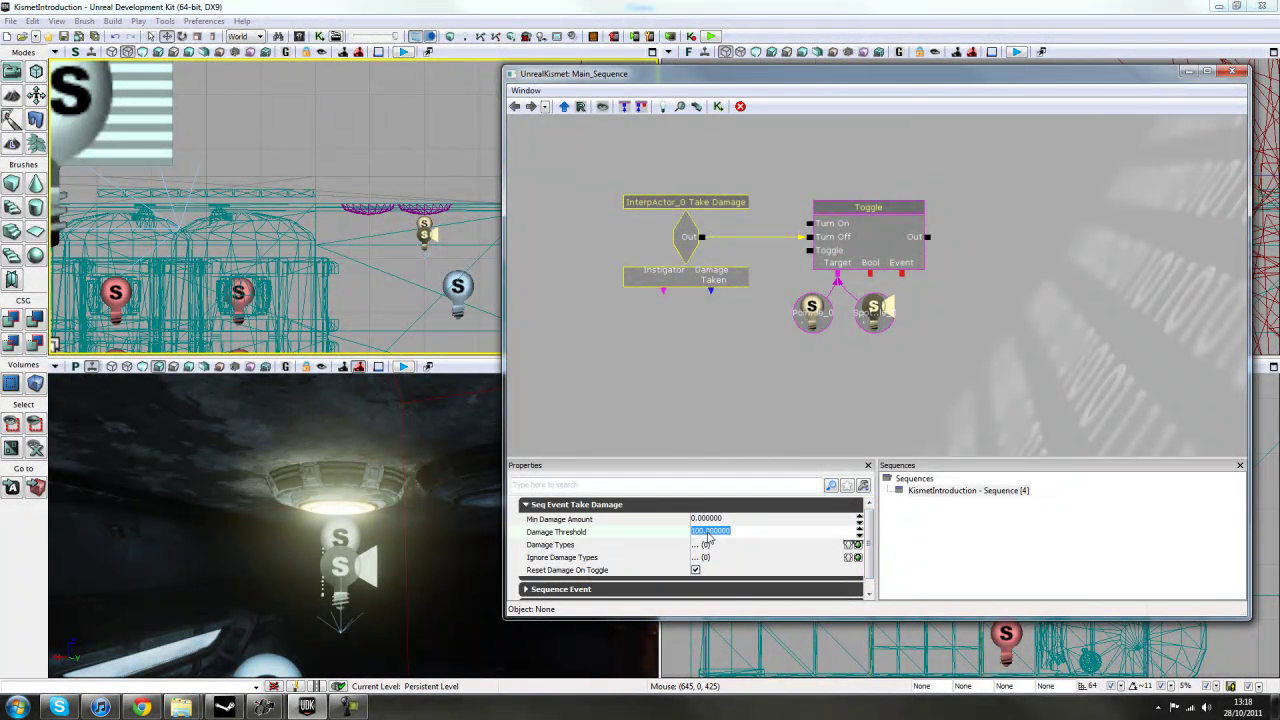
{"action": "type", "text": "1"}
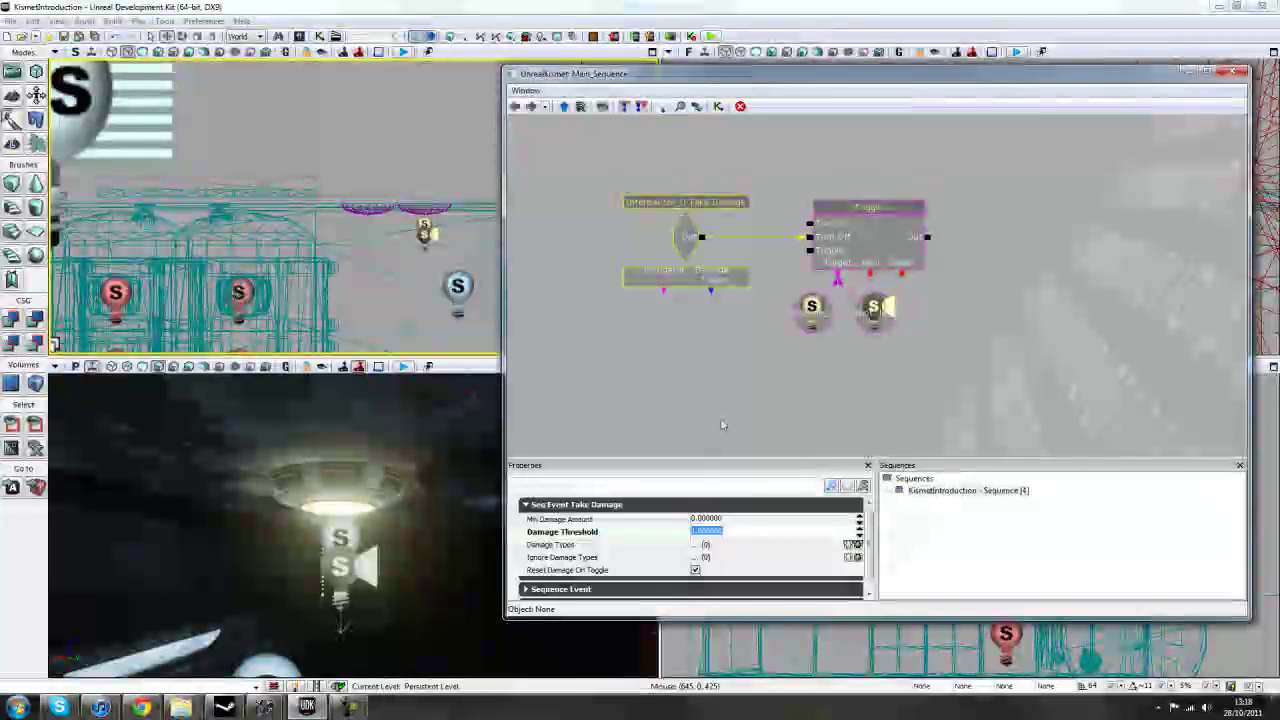
{"action": "left_click", "coordinate": [720, 420]}
{"action": "left_click", "coordinate": [680, 290]}
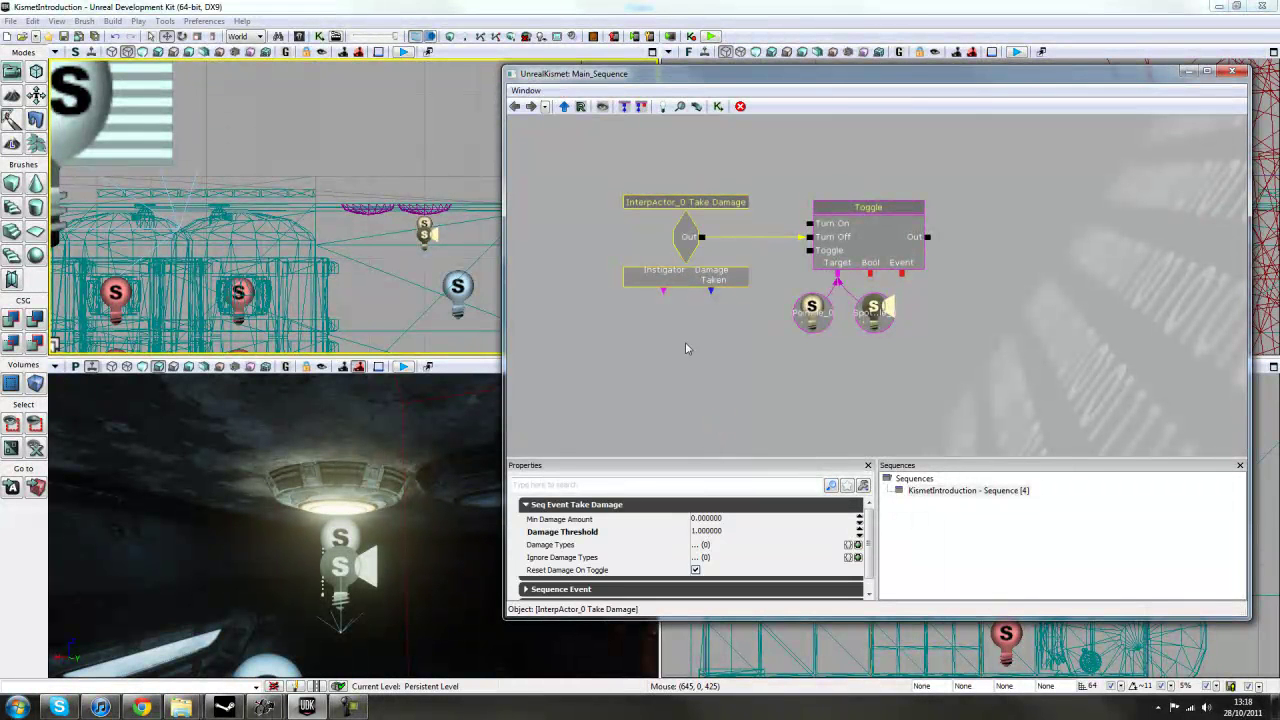
- Add a Toggle Hidden action beside the Toggle node and connect Toggle's Out to its Toggle input
{"action": "left_click", "coordinate": [857, 242]}
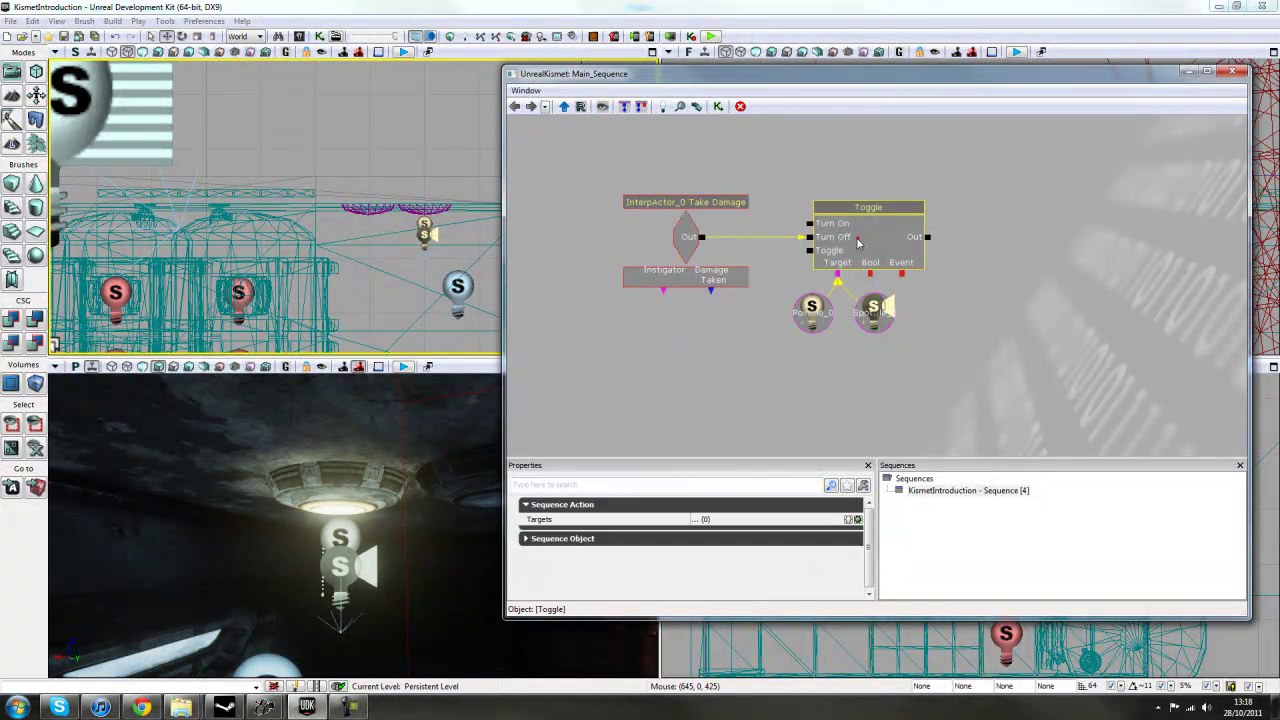
{"action": "left_click", "coordinate": [810, 321]}
{"action": "left_click", "coordinate": [1003, 320]}
{"action": "left_click_drag", "start_coordinate": [1025, 283], "coordinate": [974, 303]}
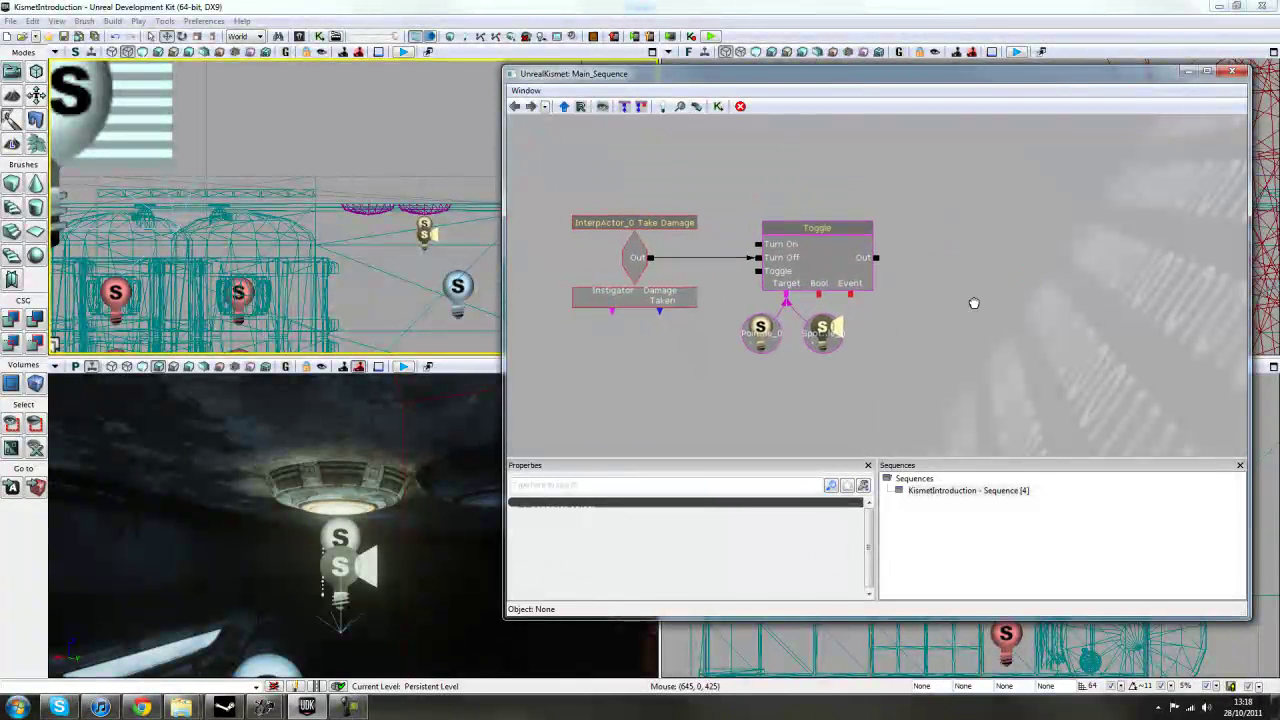
{"action": "right_click_drag", "start_coordinate": [430, 491], "coordinate": [492, 491]}
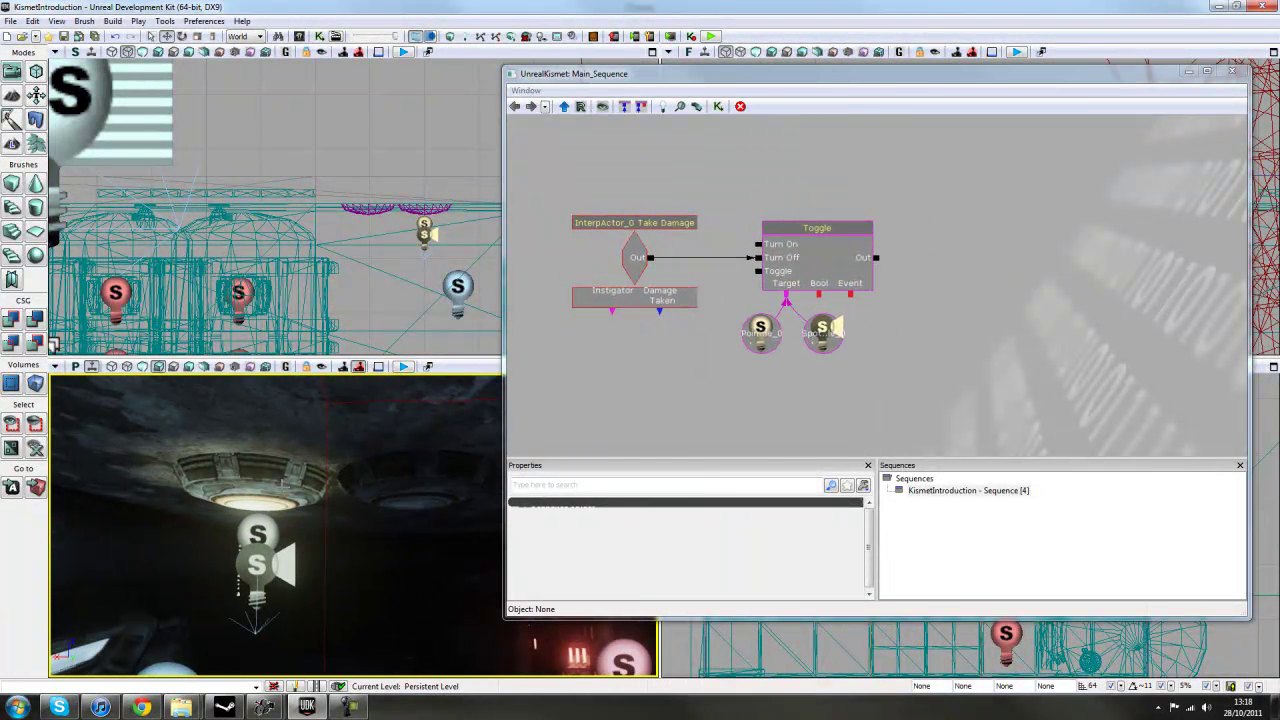
{"action": "right_click", "coordinate": [918, 255]}
{"action": "mouse_move", "coordinate": [971, 254]}
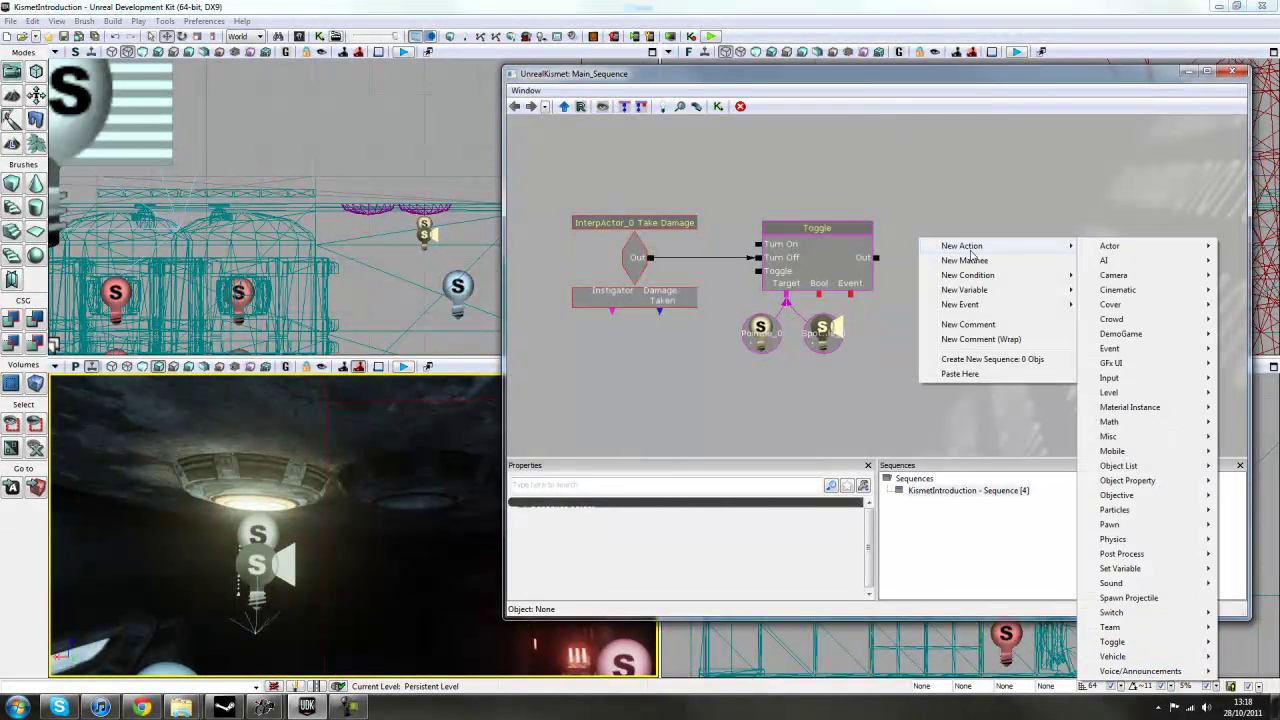
{"action": "mouse_move", "coordinate": [1116, 645]}
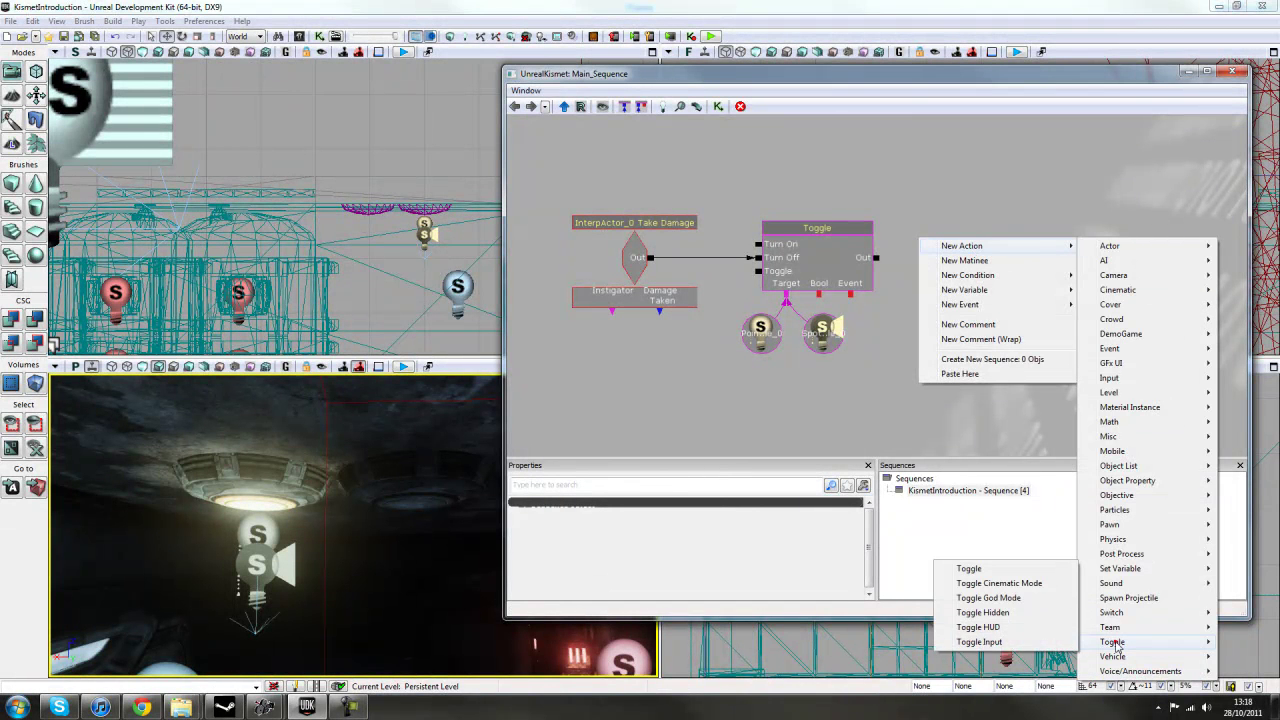
{"action": "left_click", "coordinate": [974, 613]}
{"action": "mouse_move", "coordinate": [968, 278]}
{"action": "left_mouse_down"}
{"action": "mouse_move", "coordinate": [973, 257]}
{"action": "mouse_move", "coordinate": [958, 306]}
{"action": "mouse_move", "coordinate": [995, 220]}
{"action": "mouse_move", "coordinate": [989, 302]}
{"action": "mouse_move", "coordinate": [933, 252]}
{"action": "mouse_move", "coordinate": [971, 255]}
{"action": "left_mouse_up"}
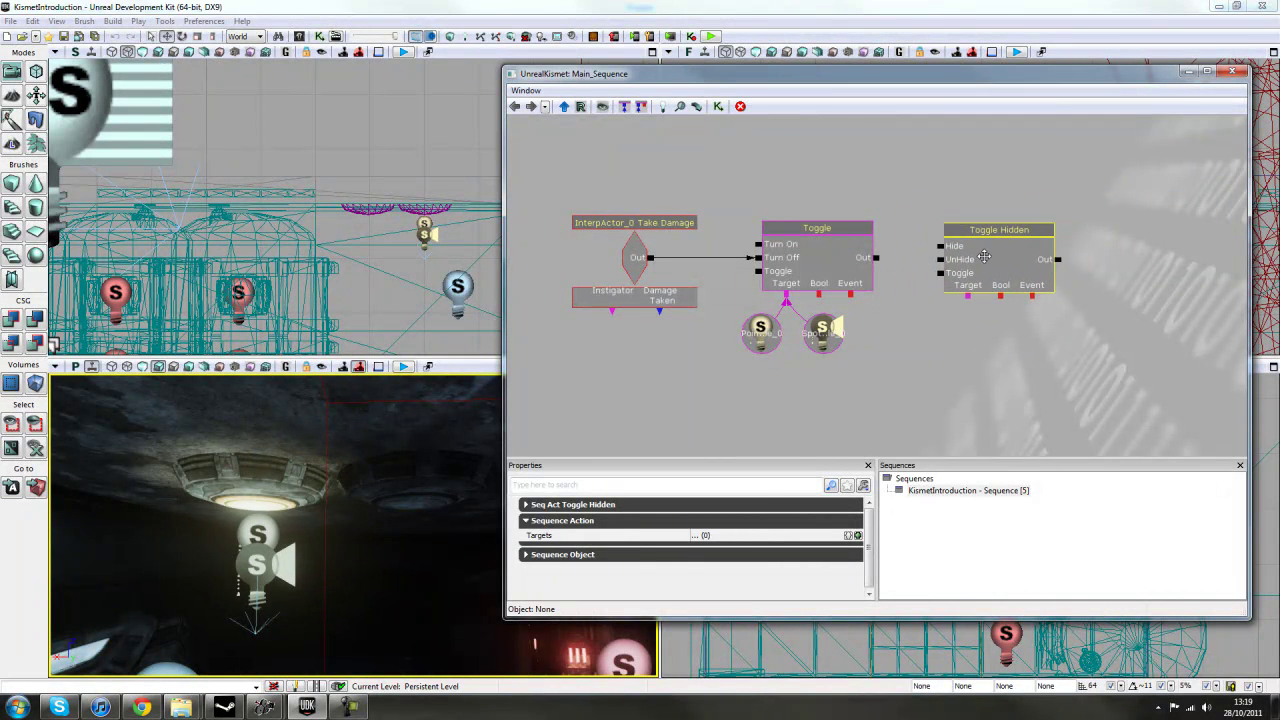
{"action": "left_click", "coordinate": [881, 263]}
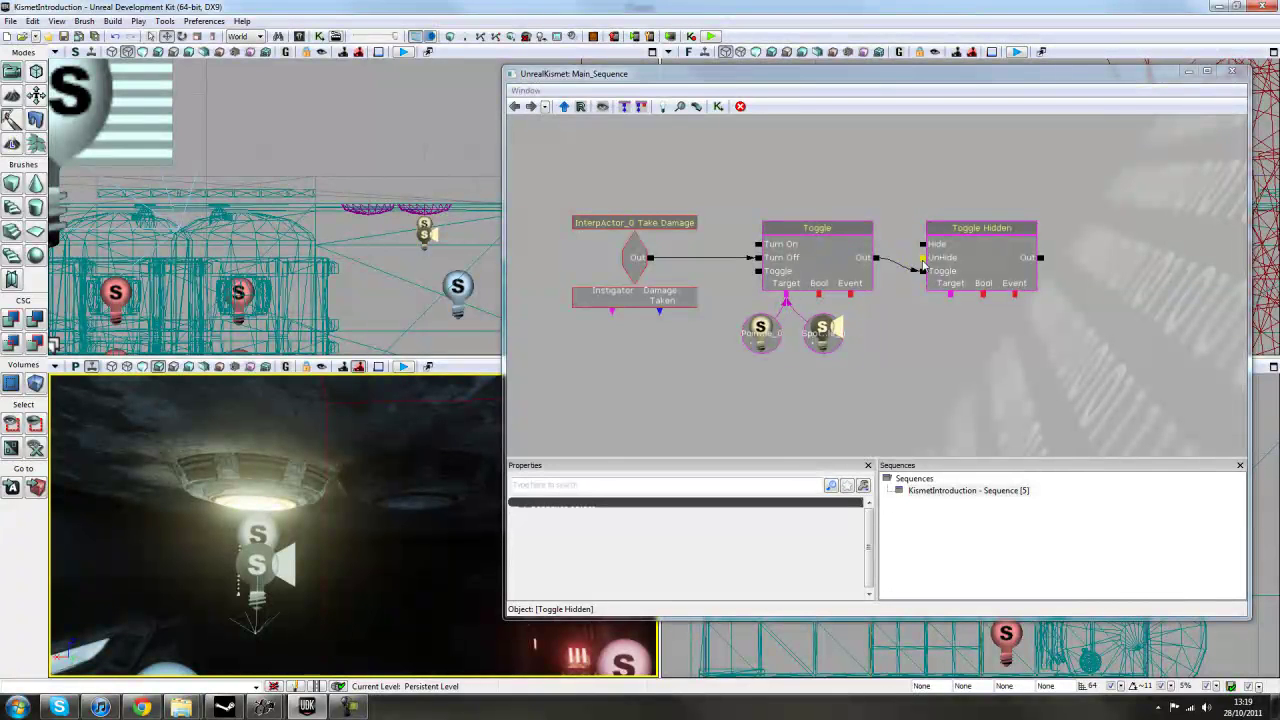
- Attach both ceiling light InterpActors to Toggle Hidden's Target, arrange their variables side by side beneath the node, and close Kismet
{"action": "left_click", "coordinate": [389, 480]}
{"action": "left_click", "coordinate": [222, 466], "text": "ctrl"}
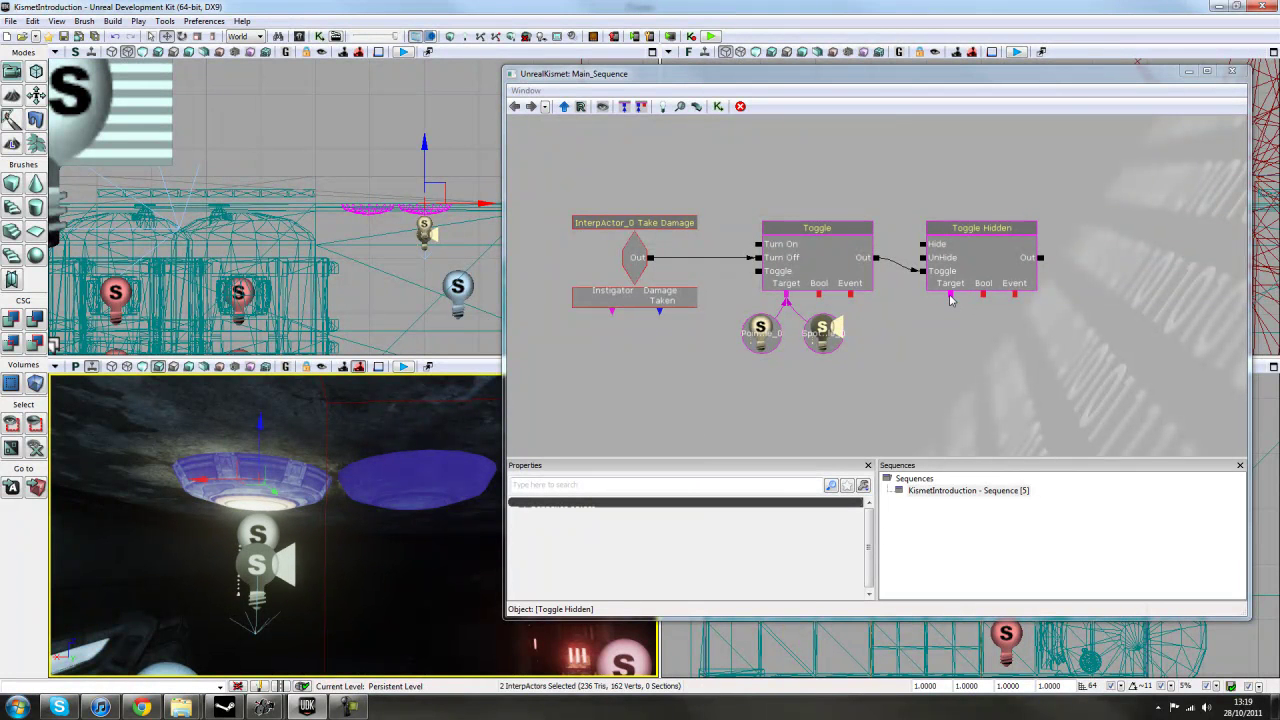
{"action": "right_click", "coordinate": [951, 298]}
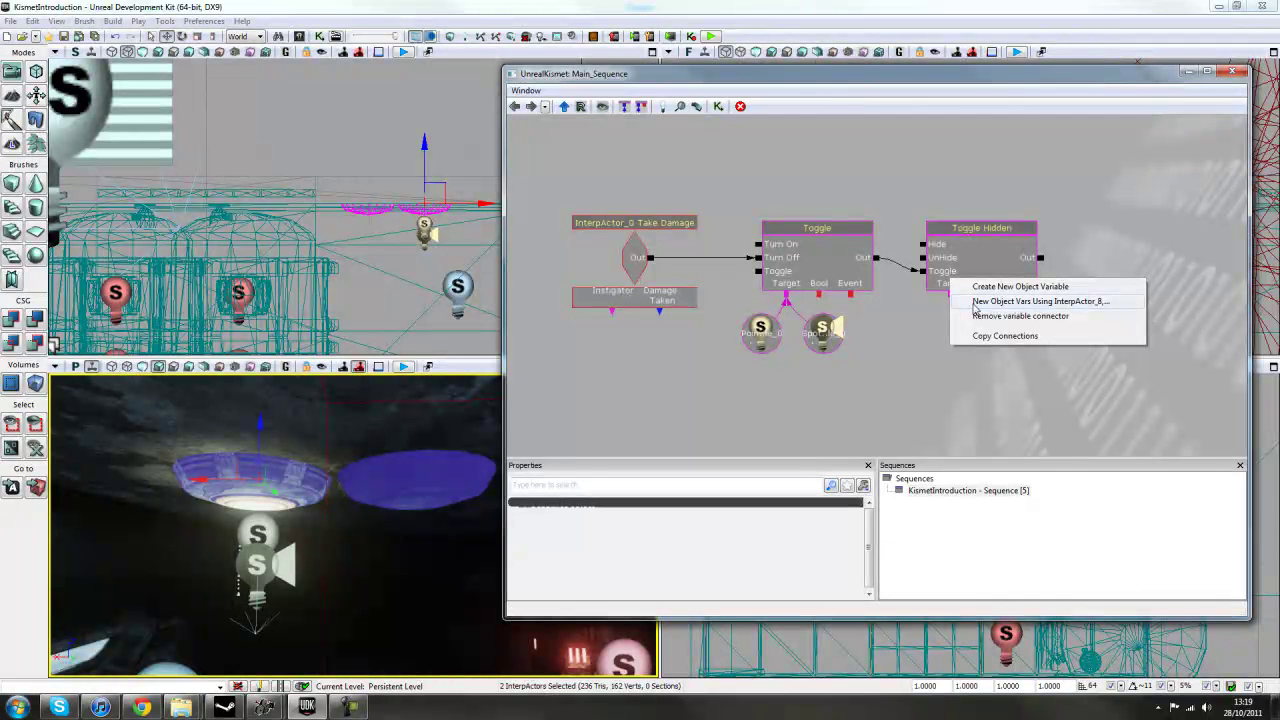
{"action": "left_click", "coordinate": [1040, 301]}
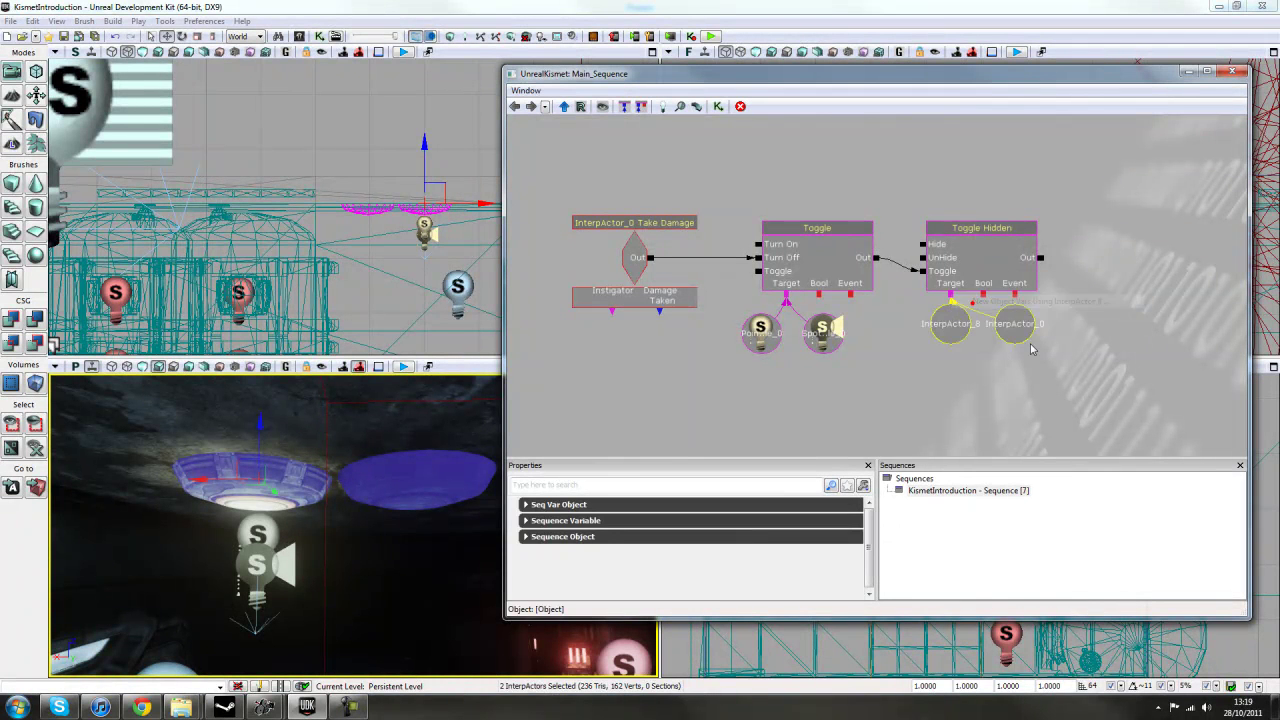
{"action": "left_click_drag", "start_coordinate": [1024, 331], "coordinate": [1006, 335], "text": "ctrl"}
{"action": "left_click", "coordinate": [1085, 340]}
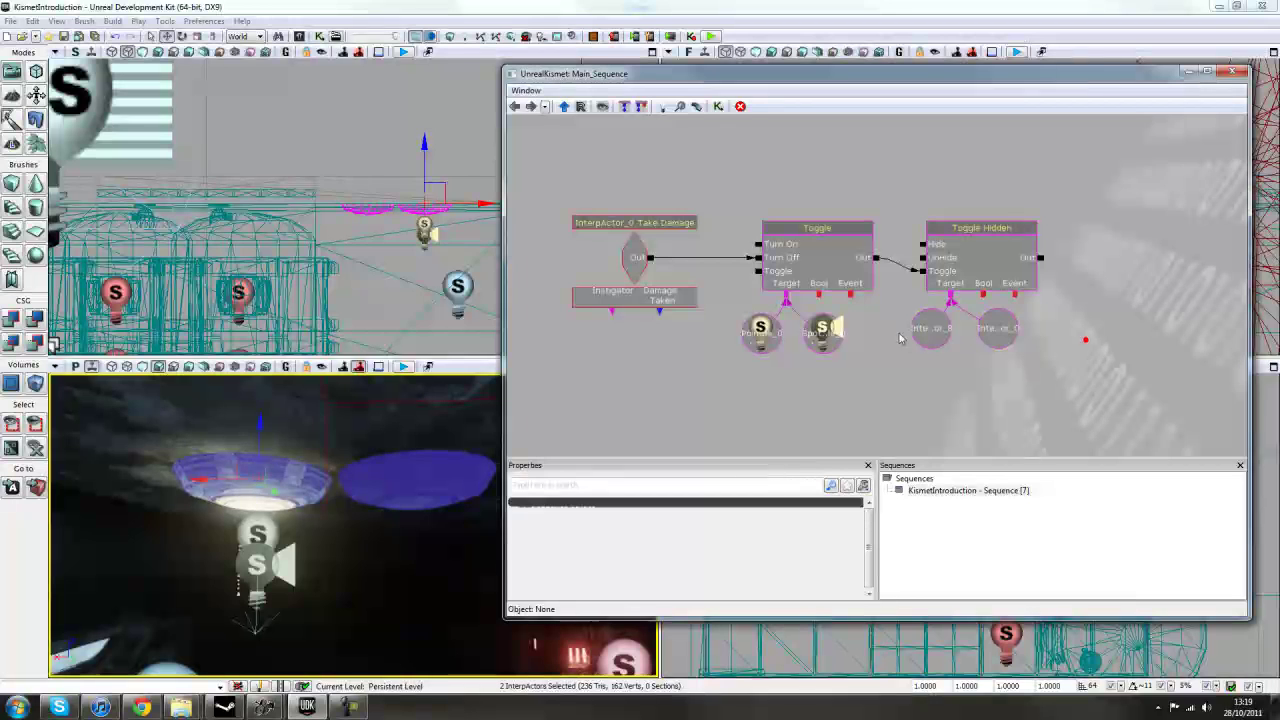
{"action": "left_click", "coordinate": [940, 339]}
{"action": "left_click", "coordinate": [1087, 337]}
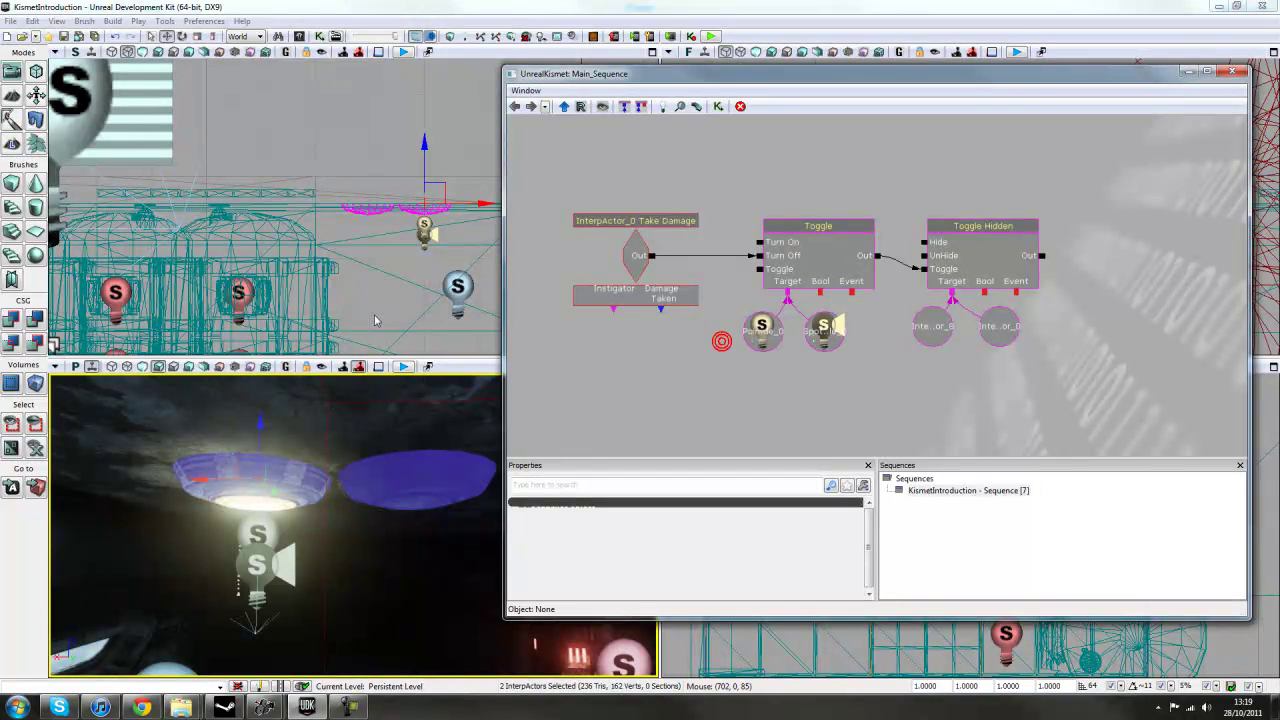
{"action": "left_click", "coordinate": [375, 316]}
{"action": "right_click_drag", "start_coordinate": [385, 491], "coordinate": [385, 505]}
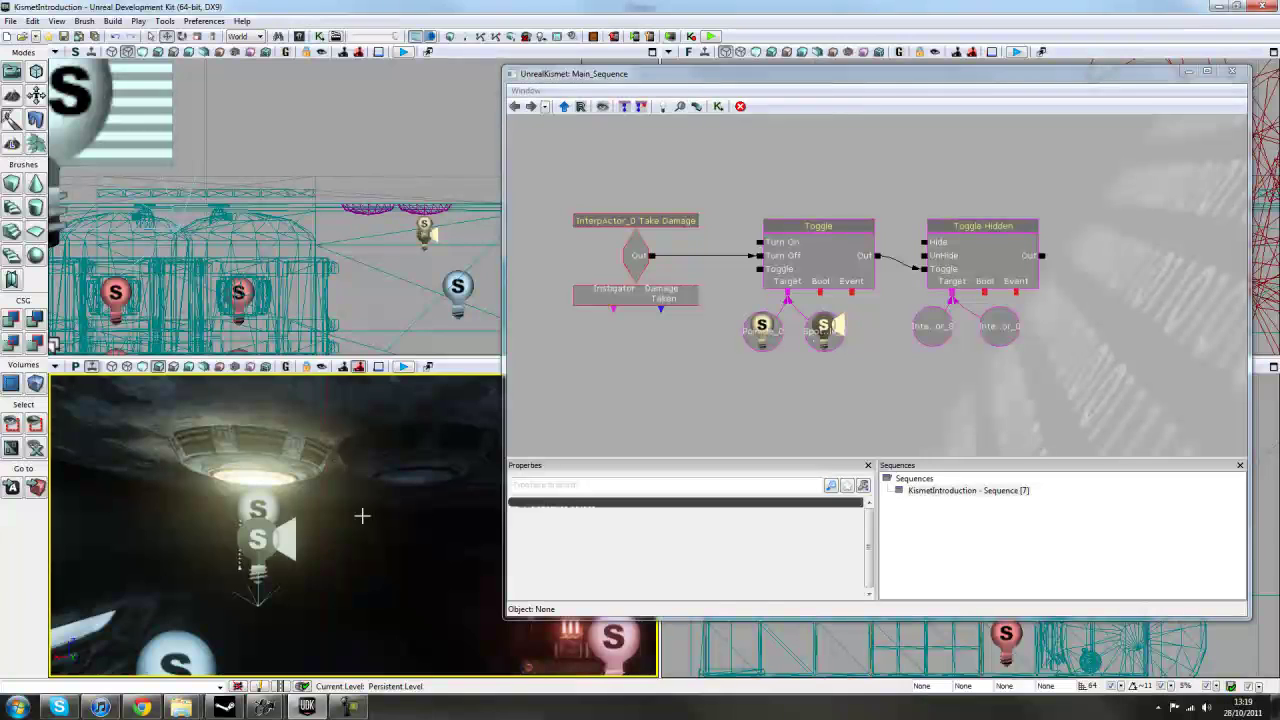
{"action": "left_click", "coordinate": [1232, 72]}
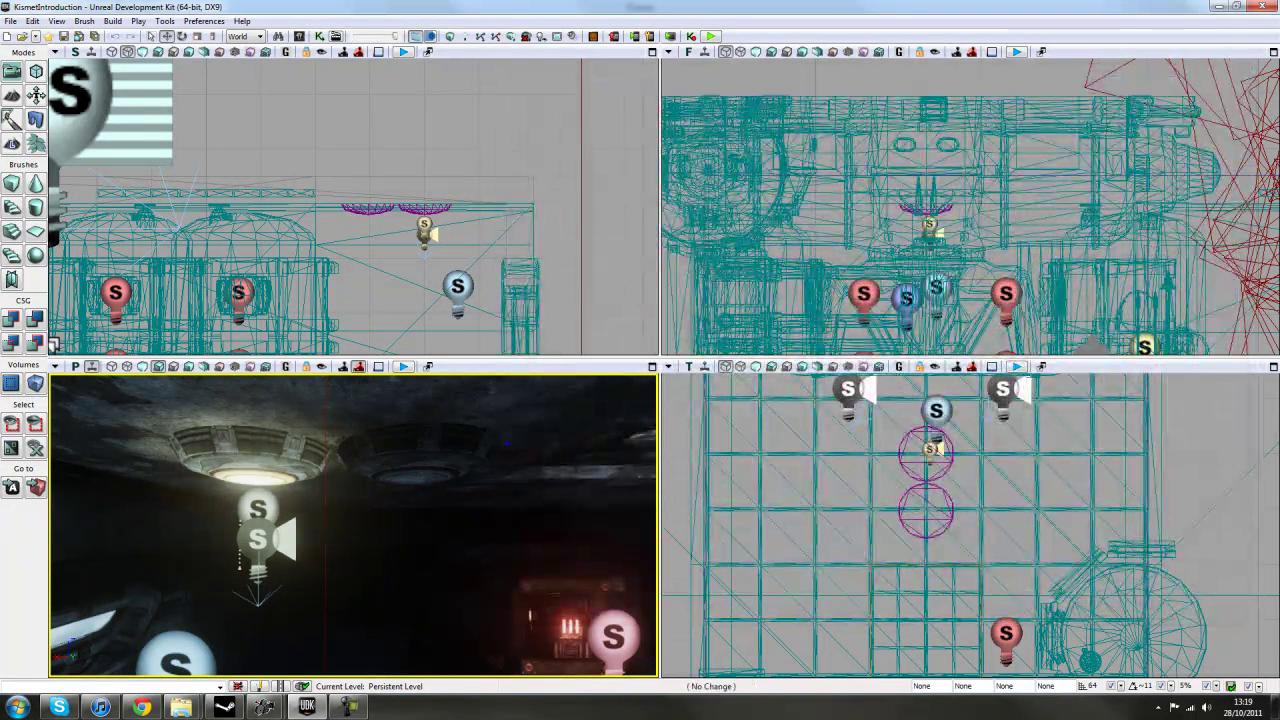
- Add a PlayerStart on the floor beneath the ceiling lights and raise it clear of the floor, reducing the drag grid to 16
{"action": "right_click_drag", "start_coordinate": [507, 443], "coordinate": [174, 594]}
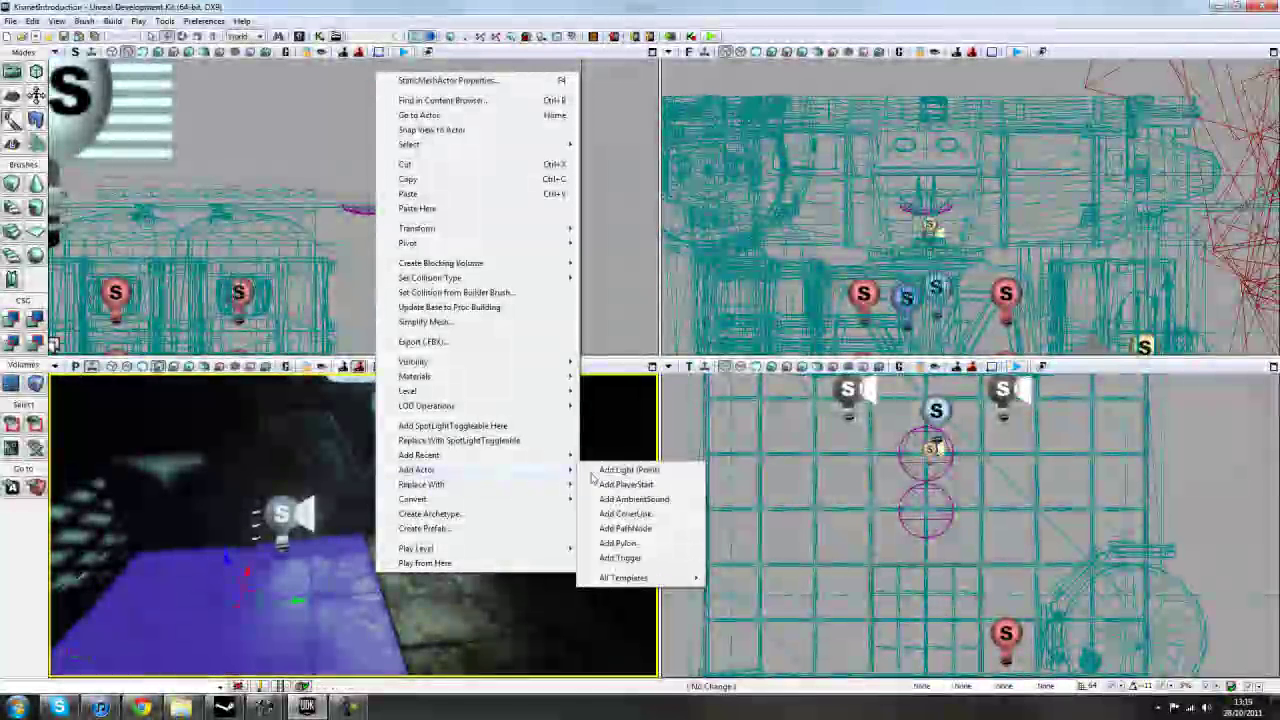
{"action": "left_click", "coordinate": [652, 486]}
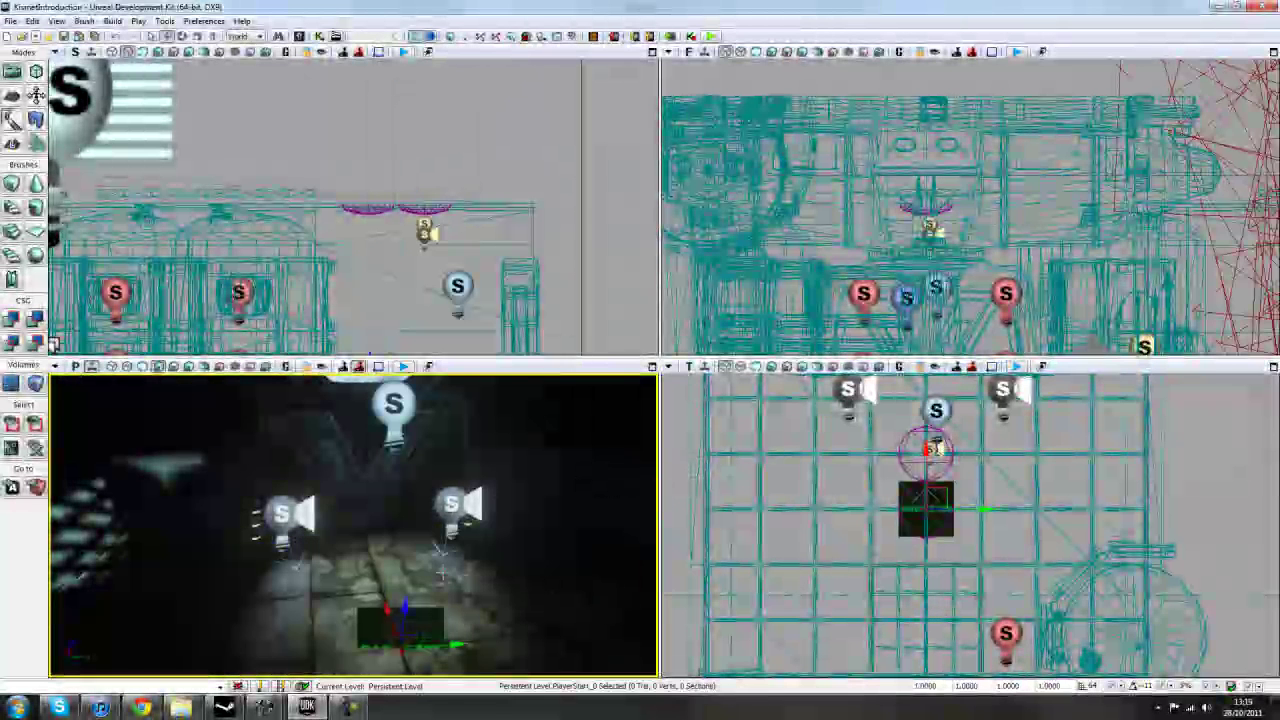
{"action": "left_click_drag", "start_coordinate": [400, 530], "coordinate": [400, 484]}
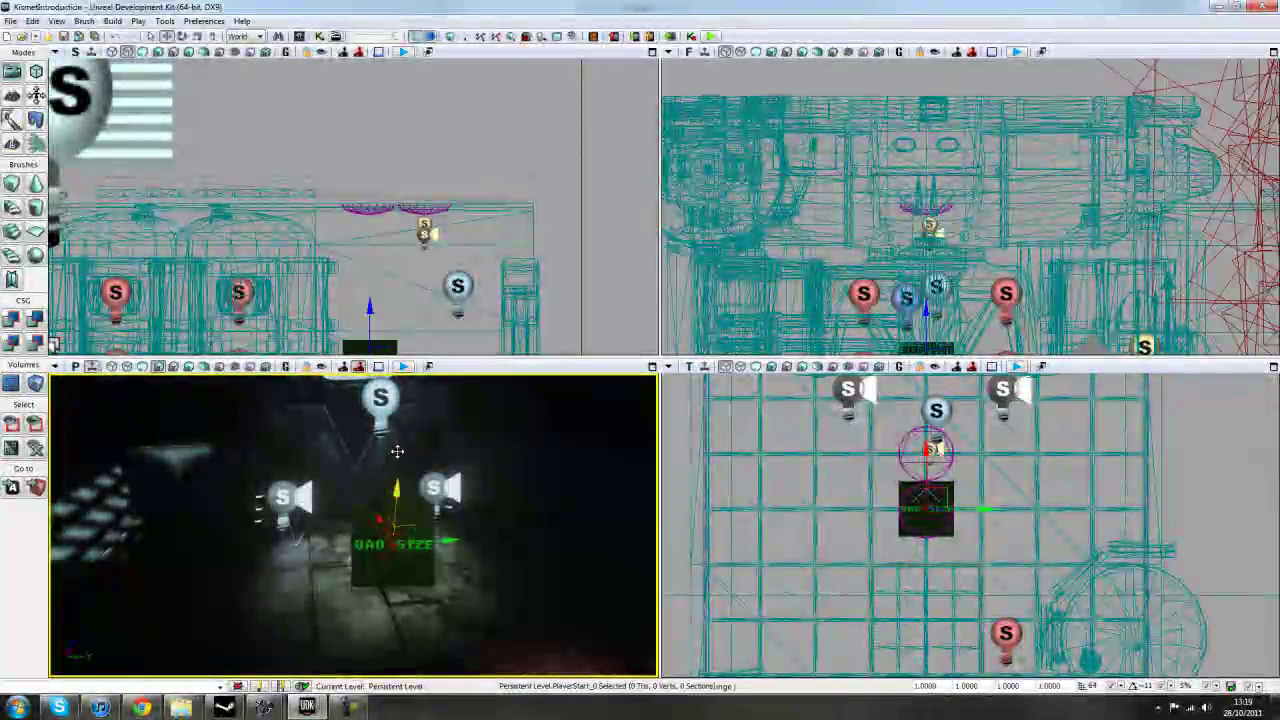
{"action": "left_click", "coordinate": [397, 452]}
{"action": "left_click", "coordinate": [406, 540]}
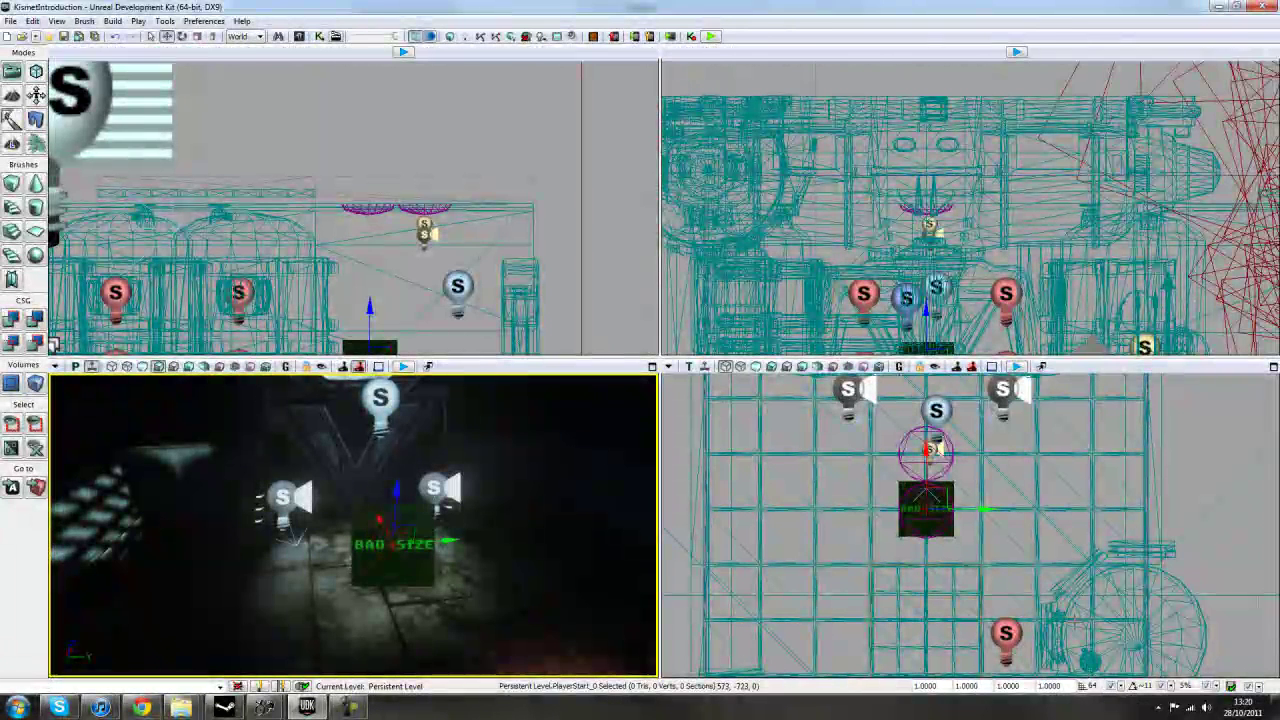
{"action": "key", "text": "bracketleft"}
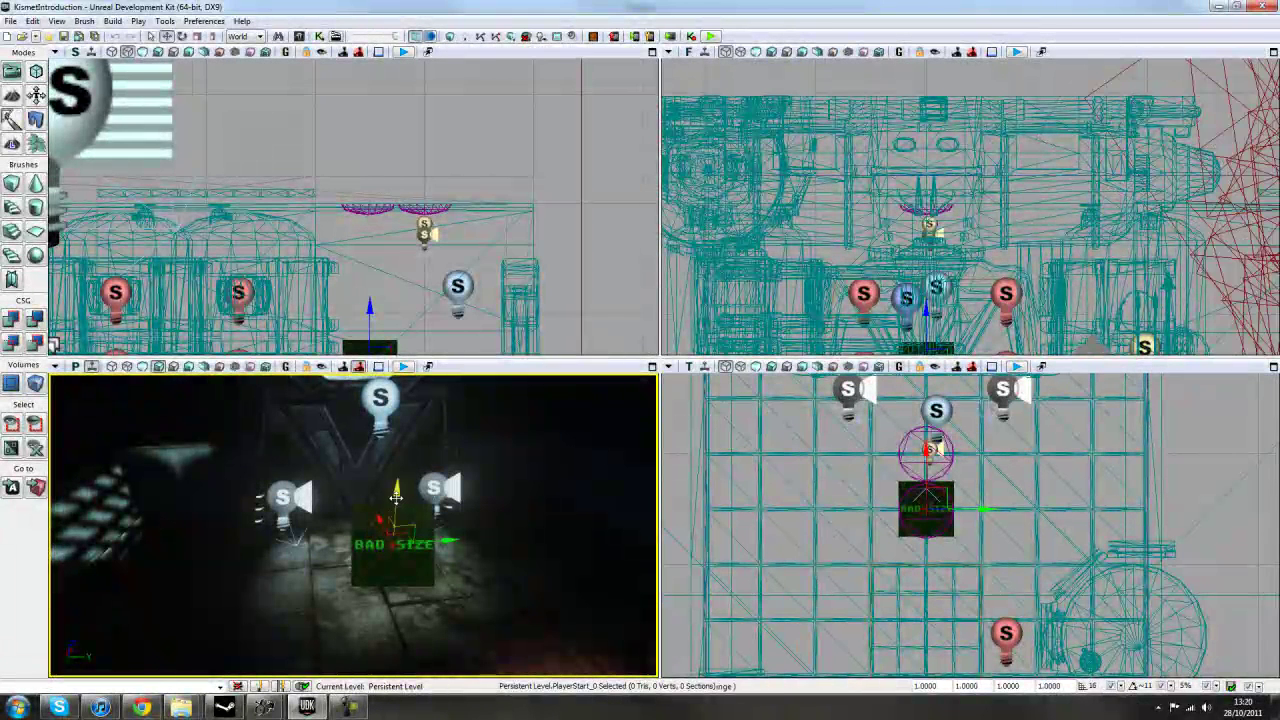
{"action": "left_click_drag", "start_coordinate": [400, 507], "coordinate": [400, 465]}
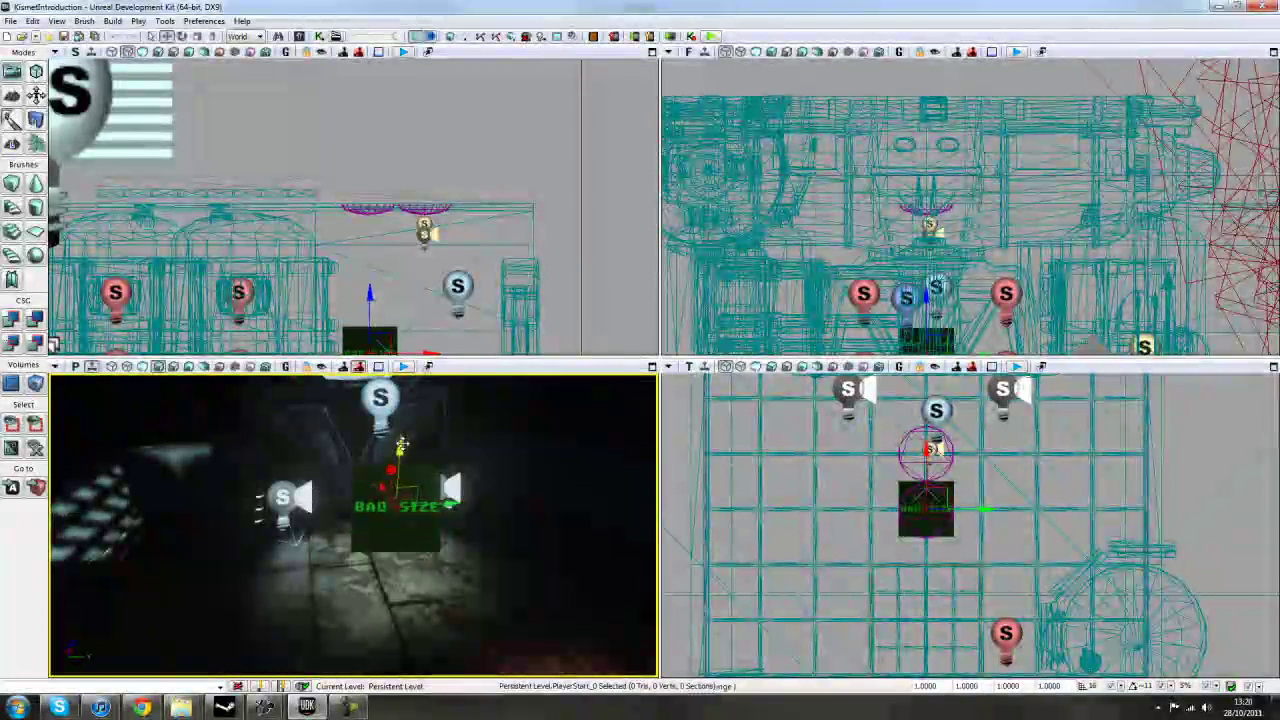
- Rotate the PlayerStart about its vertical axis and deselect it
{"action": "right_click_drag", "start_coordinate": [400, 465], "coordinate": [430, 475]}
{"action": "right_click_drag", "start_coordinate": [471, 577], "coordinate": [430, 577]}
{"action": "key", "text": "space"}
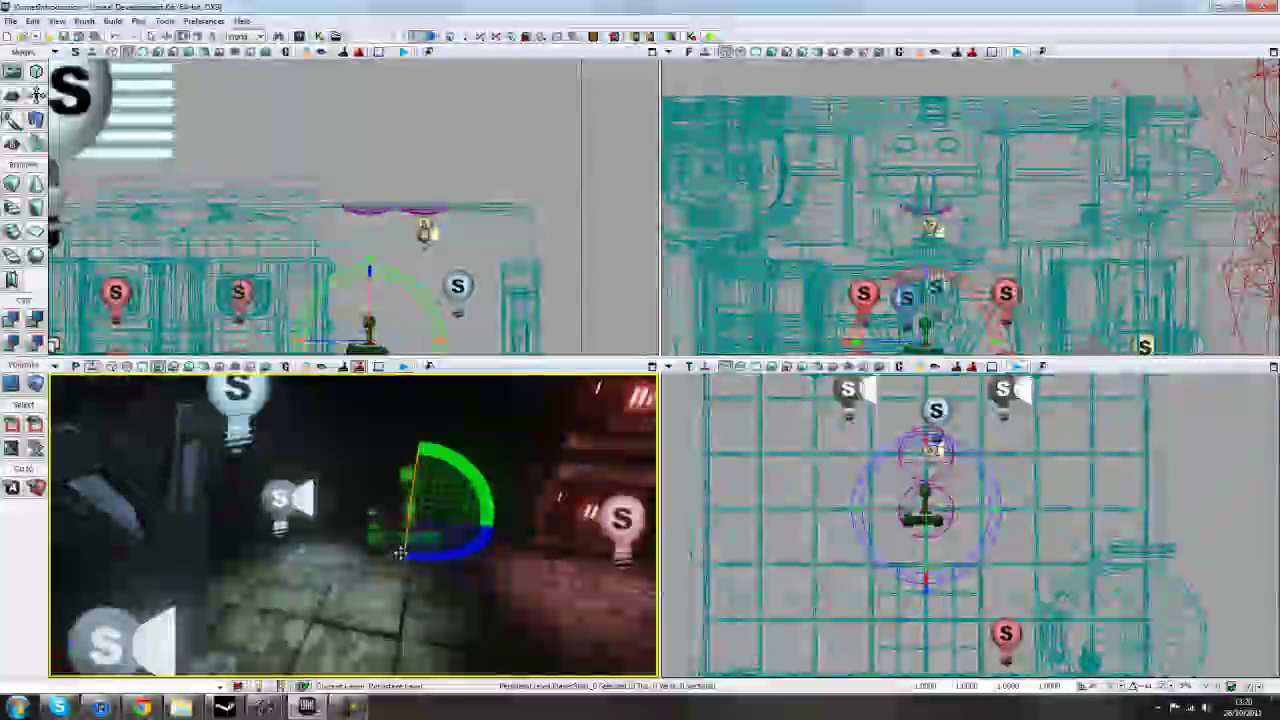
{"action": "left_click_drag", "start_coordinate": [428, 555], "coordinate": [317, 511]}
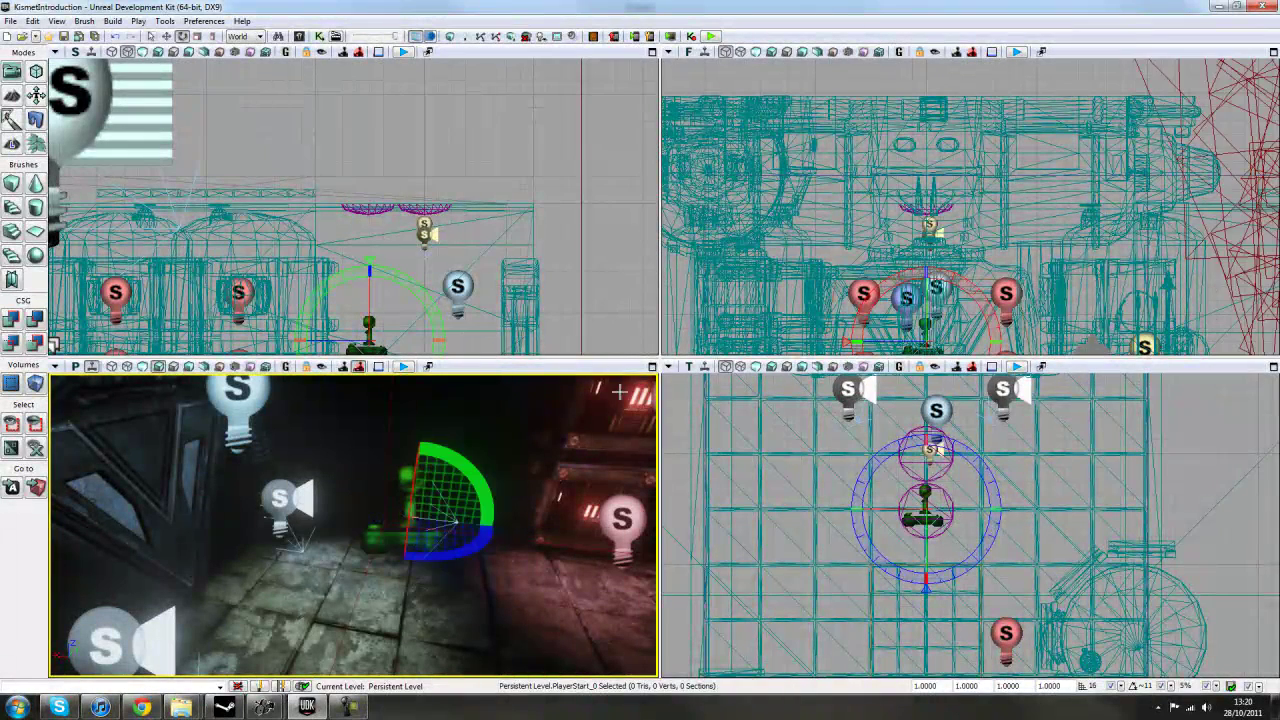
{"action": "left_click", "coordinate": [606, 296]}
{"action": "right_click_drag", "start_coordinate": [551, 494], "coordinate": [590, 494]}
{"action": "right_click_drag", "start_coordinate": [65, 648], "coordinate": [65, 648]}
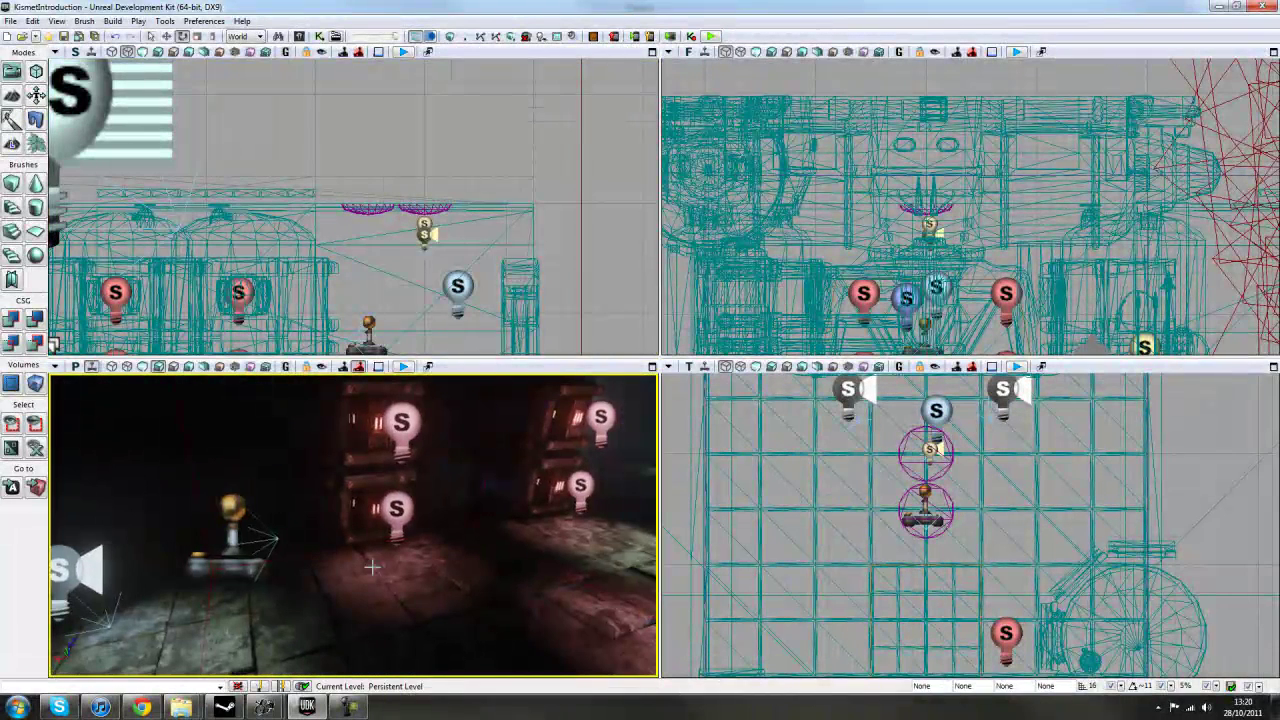
- Set the level's Default Game Type to UTDeathmatch in the World Properties and close them
{"action": "right_click_drag", "start_coordinate": [305, 455], "coordinate": [306, 403]}
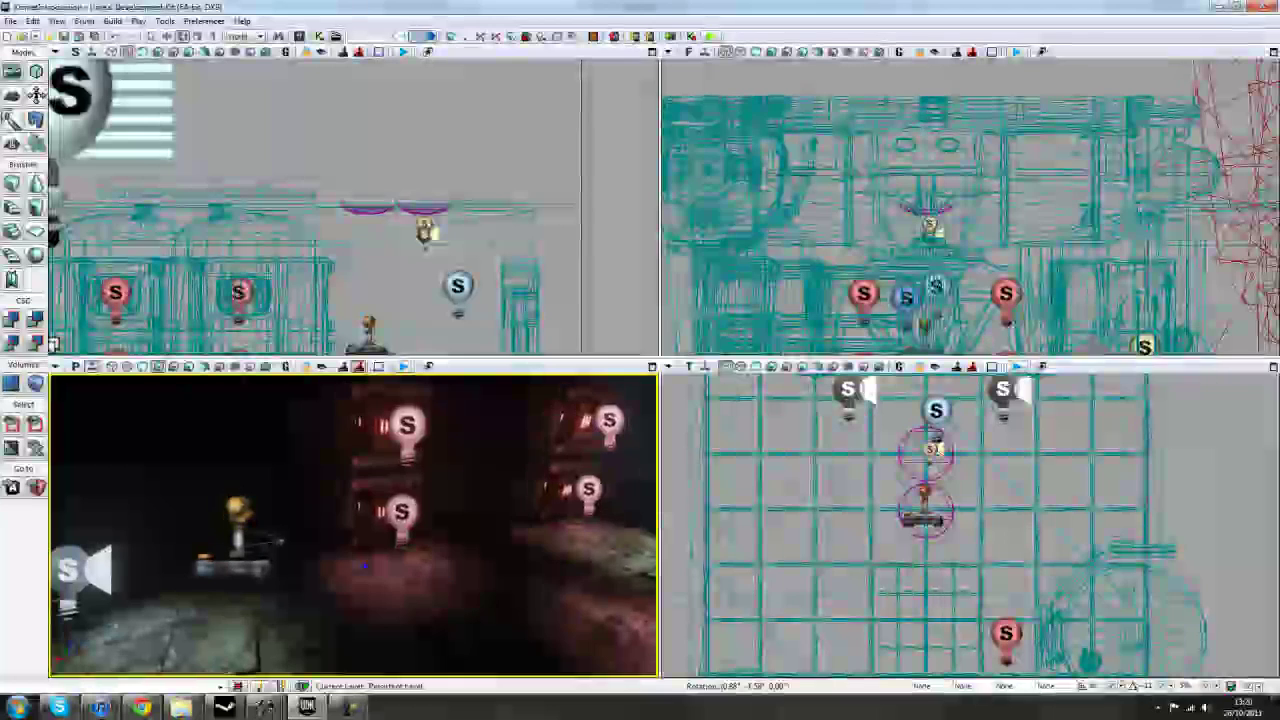
{"action": "left_click", "coordinate": [57, 21]}
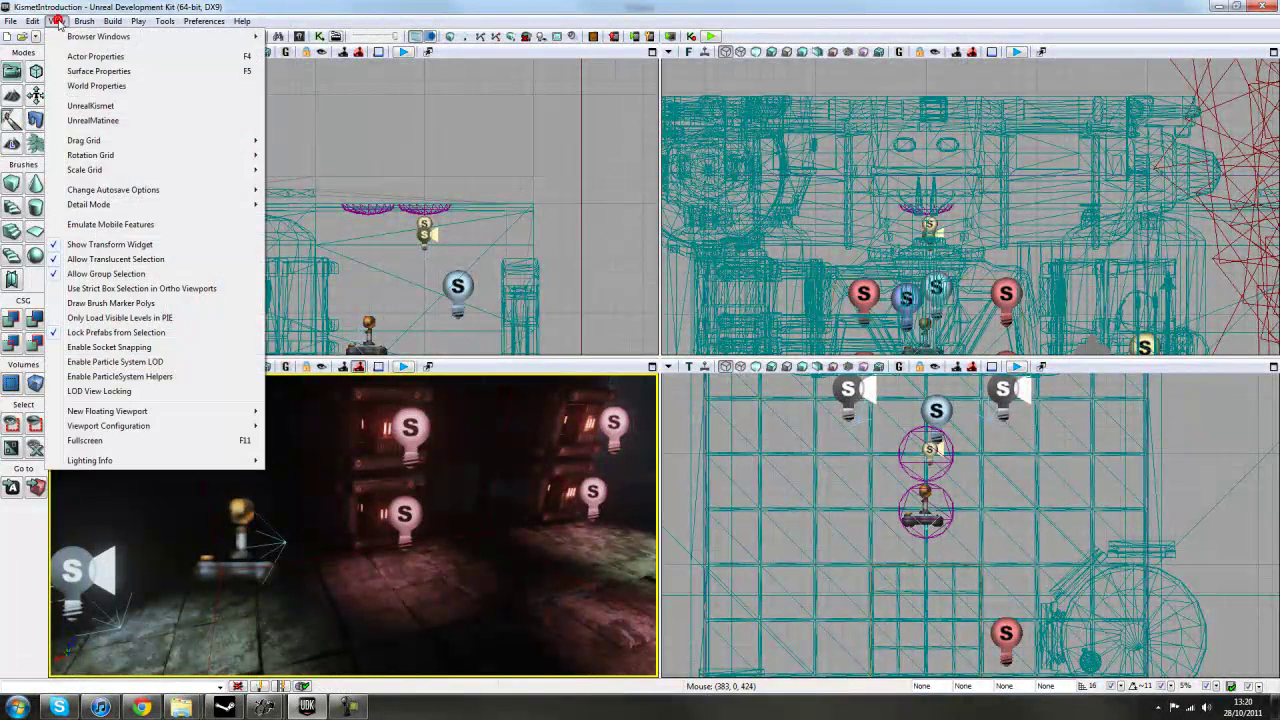
{"action": "left_click", "coordinate": [85, 88]}
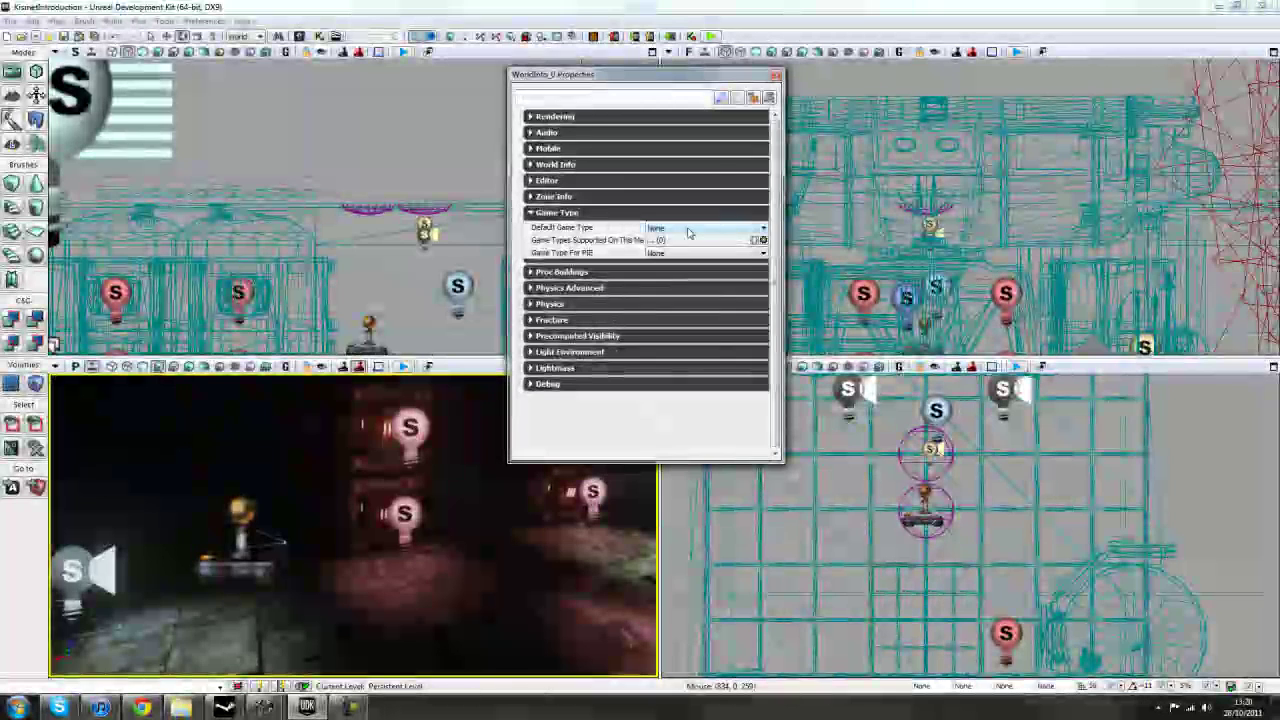
{"action": "left_click", "coordinate": [686, 228]}
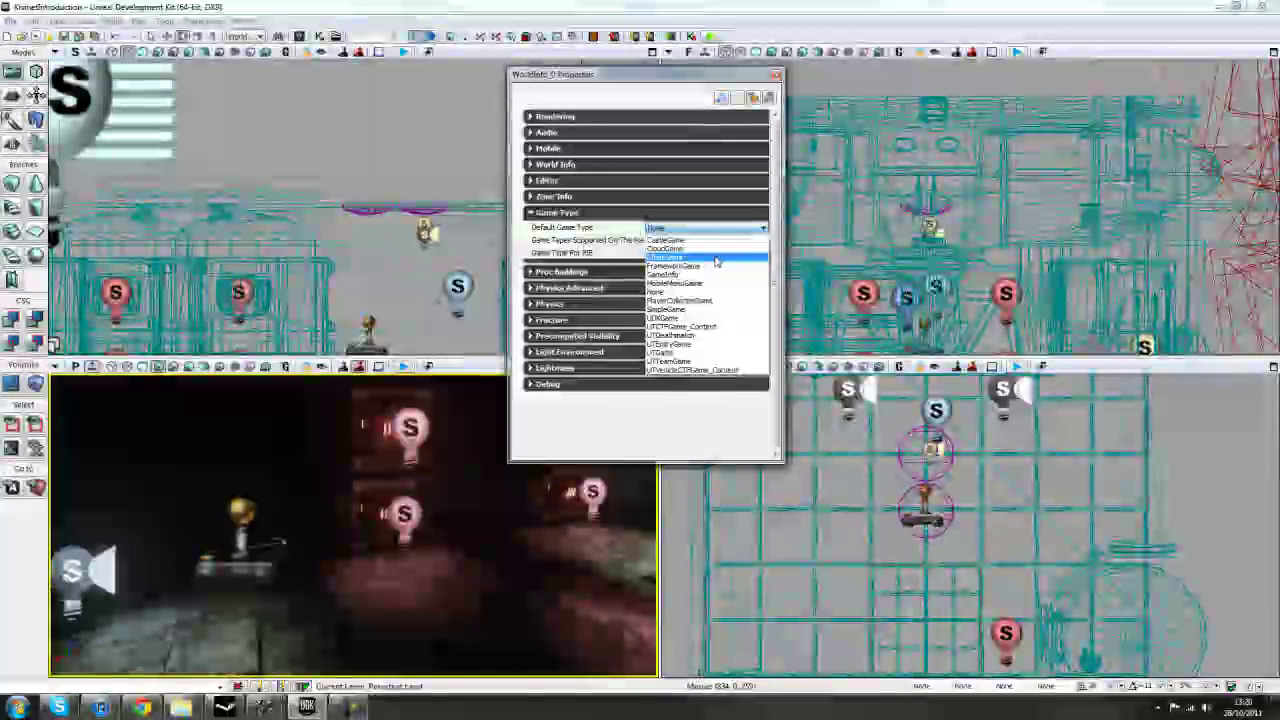
{"action": "left_click", "coordinate": [703, 336]}
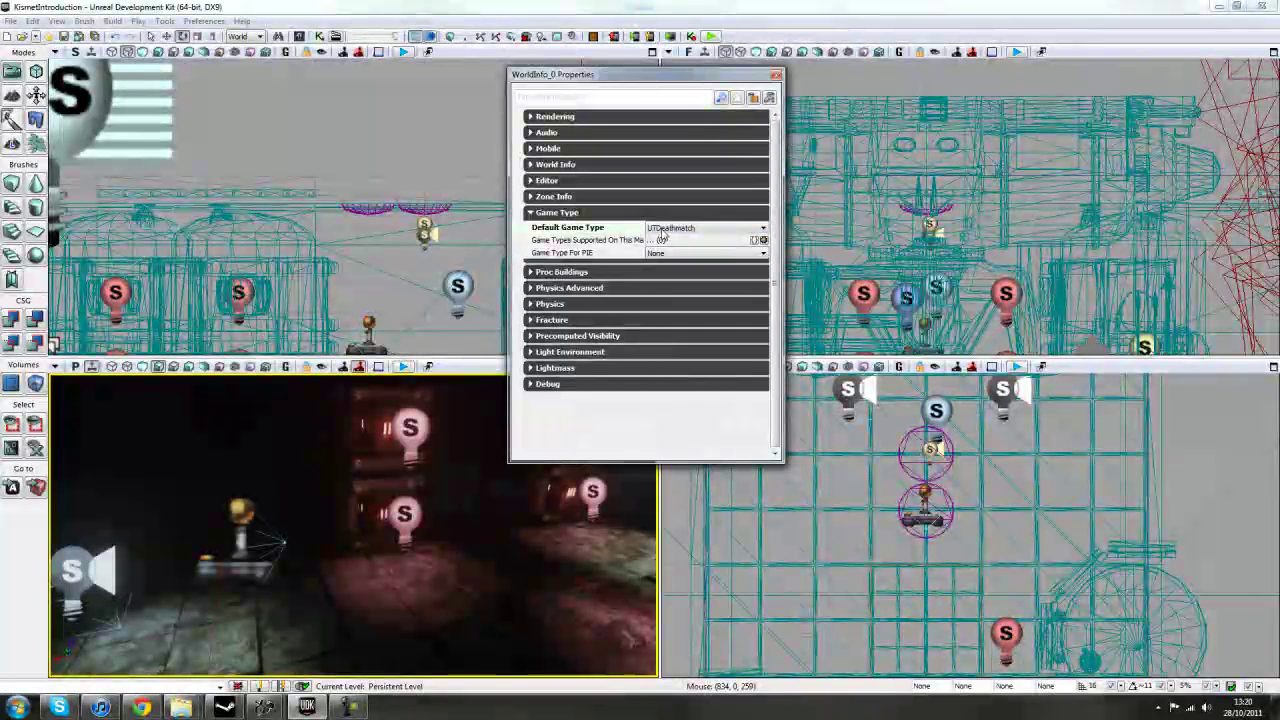
{"action": "left_click", "coordinate": [775, 77]}
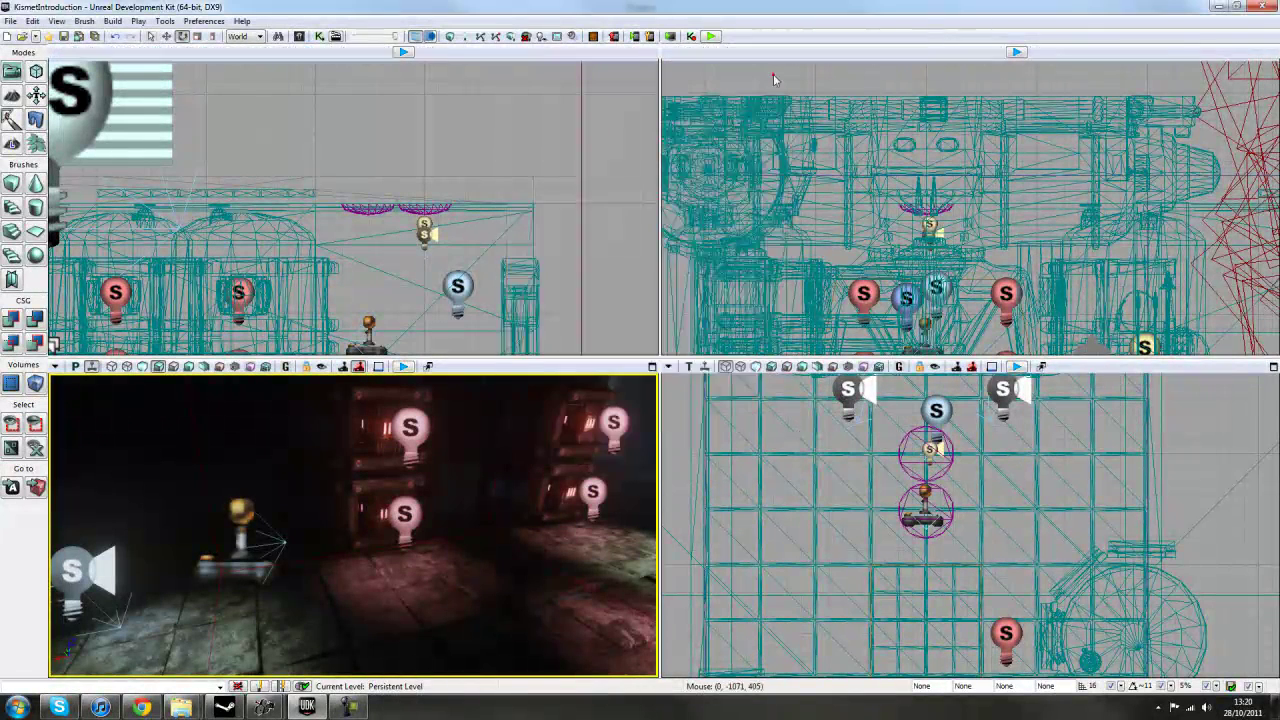
- Play the level from a spot on the floor, test-shoot the ceiling light while moving around beneath it, and end the preview
{"action": "left_click_drag", "start_coordinate": [437, 591], "coordinate": [431, 458]}
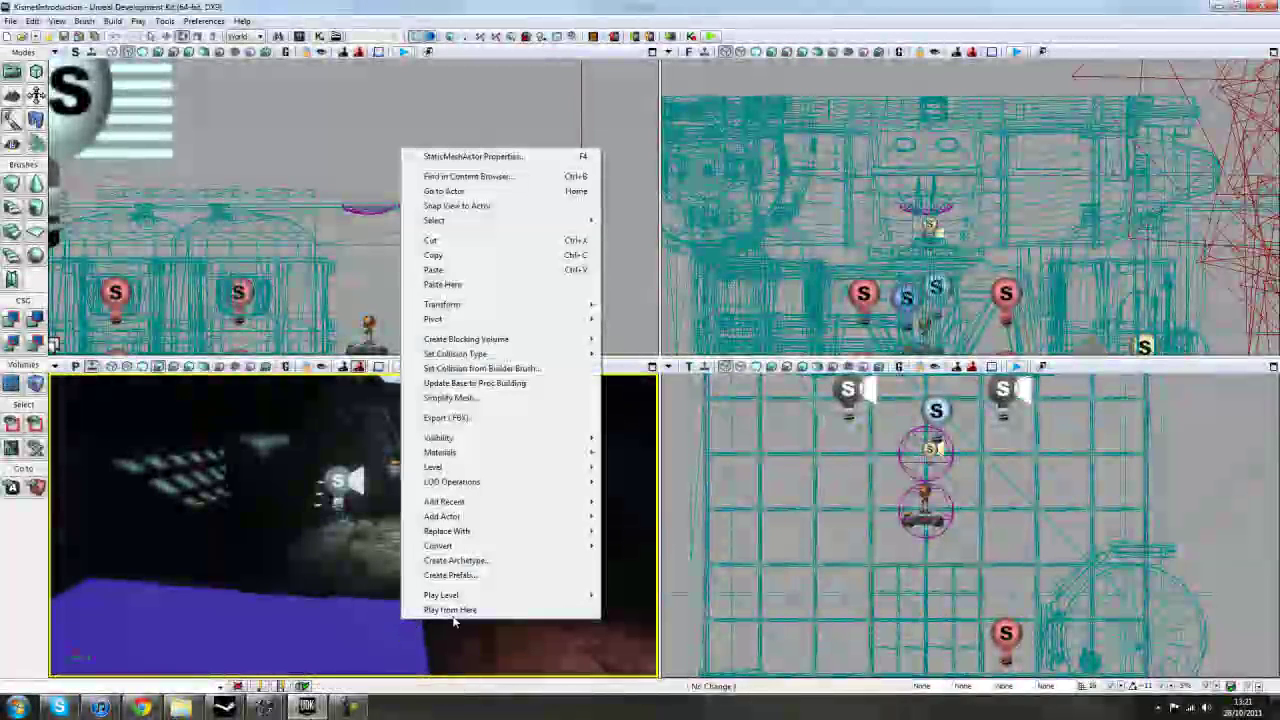
{"action": "left_click", "coordinate": [452, 610]}
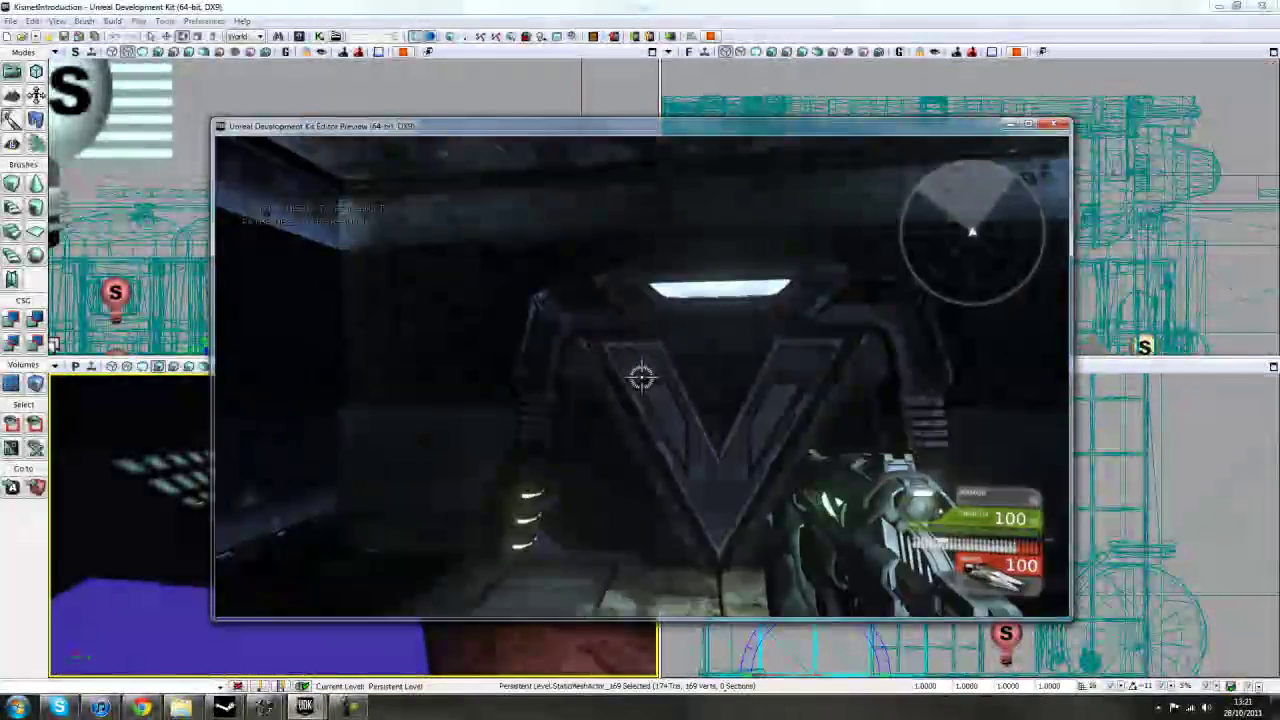
{"action": "key", "text": "w"}
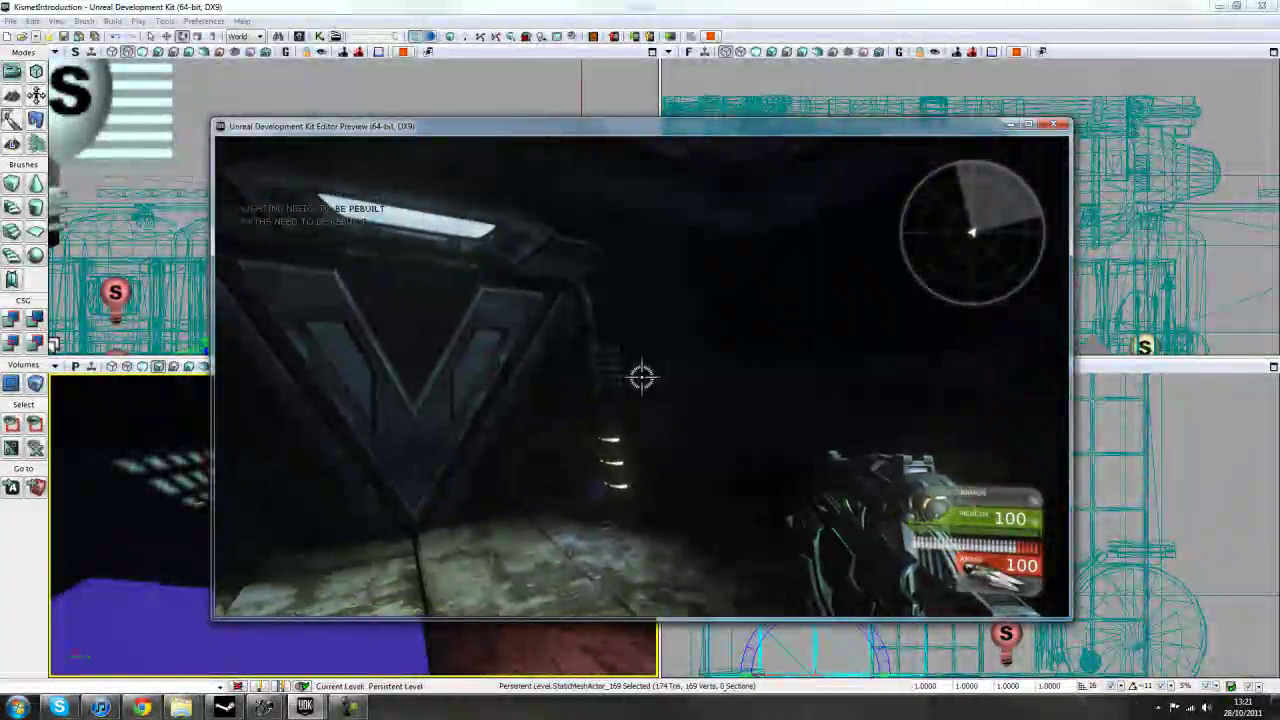
{"action": "mouse_move", "coordinate": [642, 377]}
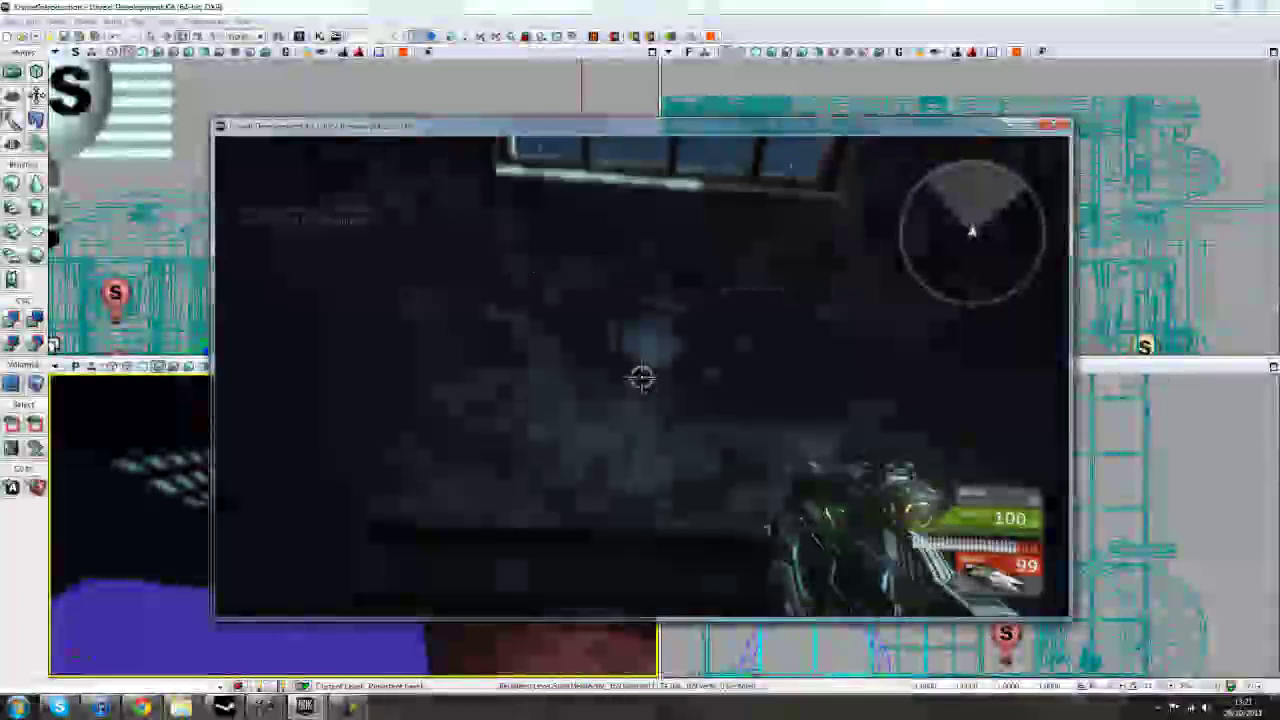
{"action": "key", "text": "w"}
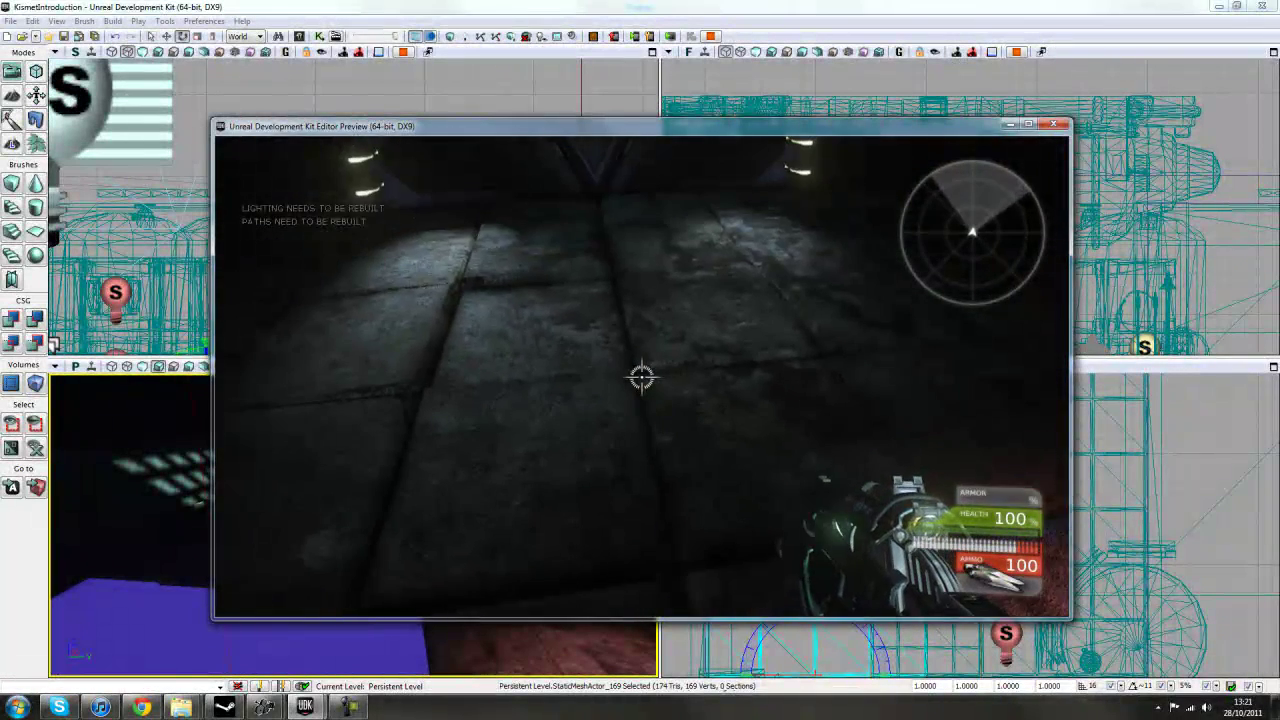
{"action": "key", "text": "w"}
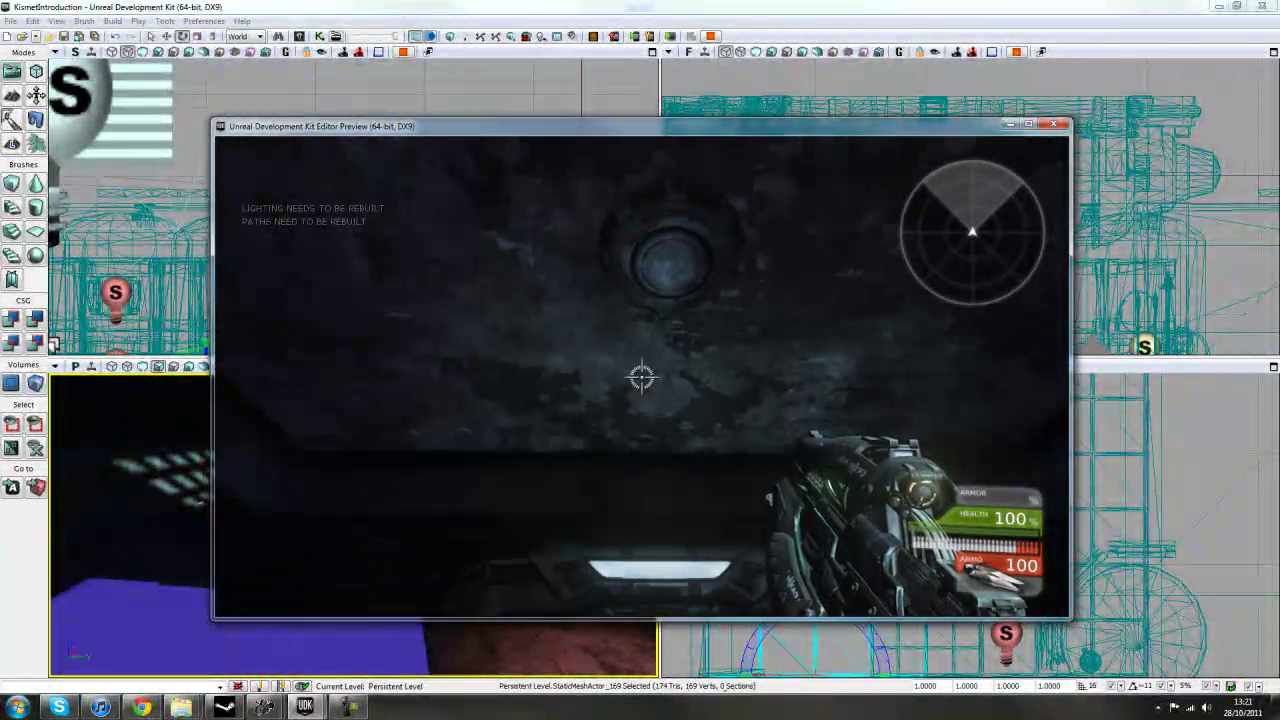
{"action": "key", "text": "d"}
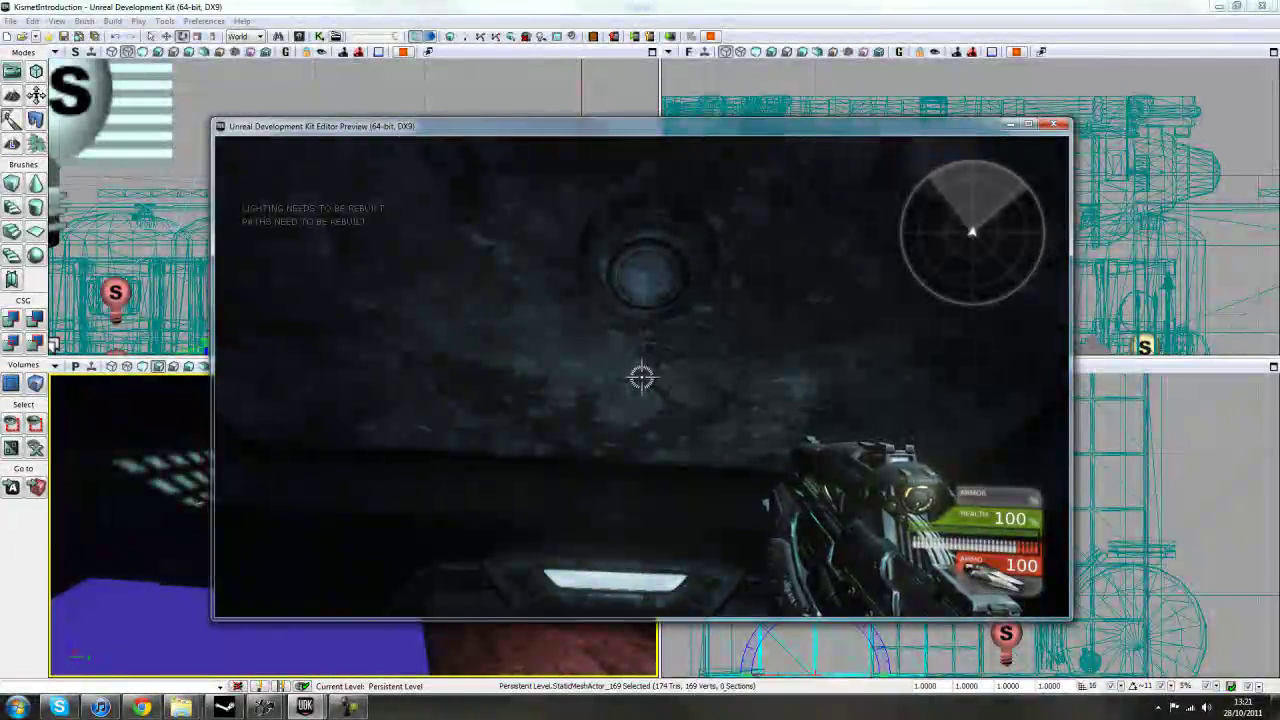
{"action": "key", "text": "Escape"}
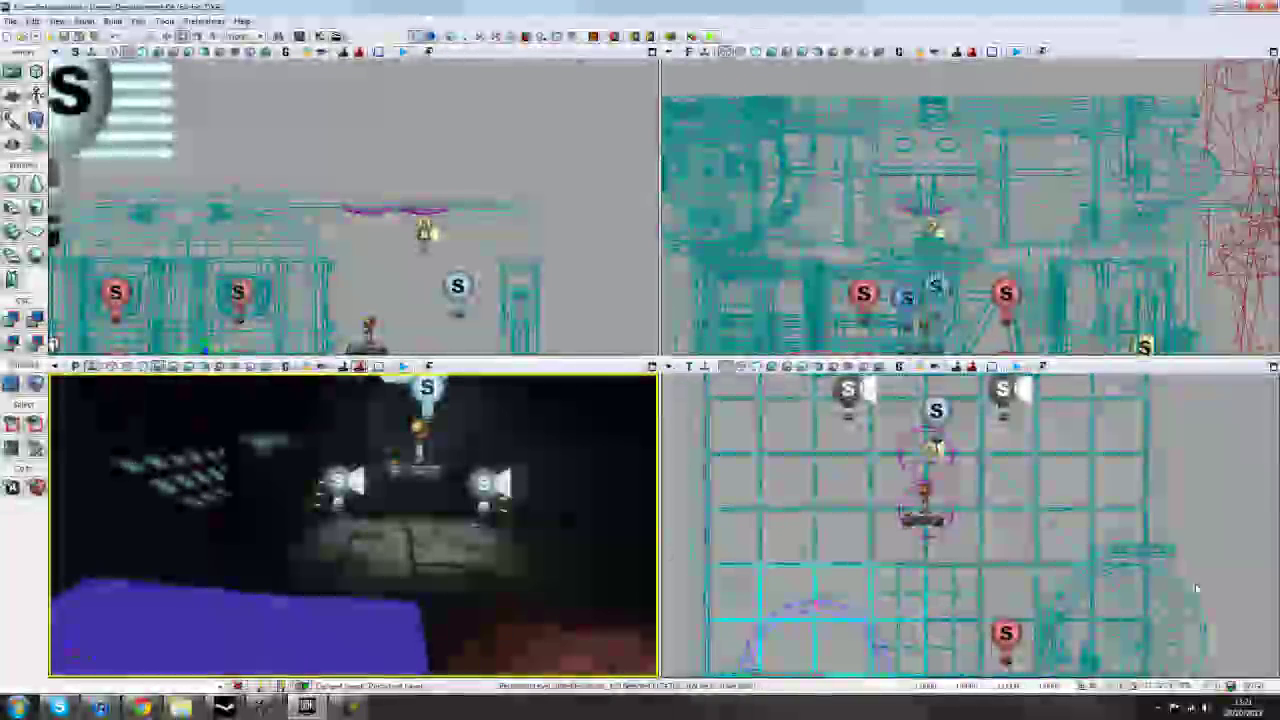